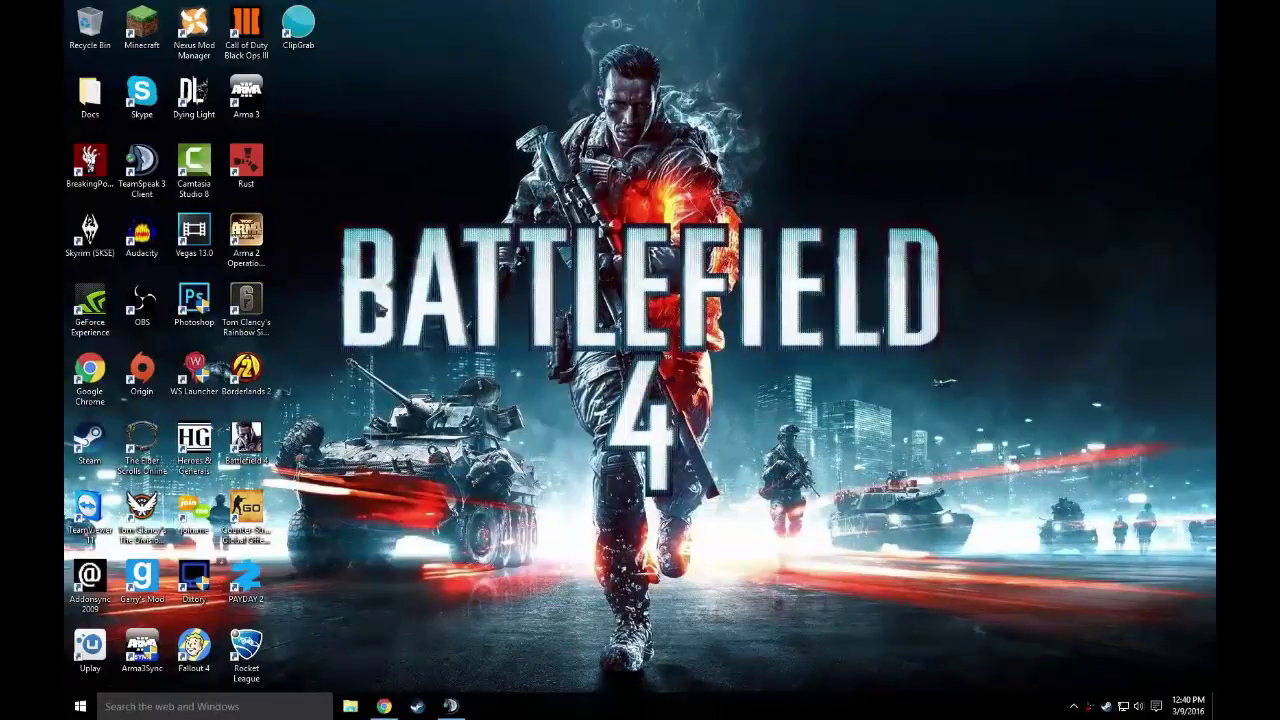
Restore the TeamSpeak 3 client window from the taskbar.
mouse_move(332, 222)
left_mouse_down()
mouse_move(900, 490)
mouse_move(986, 557)
left_mouse_up()
mouse_move(317, 262)
left_mouse_down()
mouse_move(935, 482)
mouse_move(343, 194)
mouse_move(978, 494)
left_mouse_up()
left_click(450, 706)
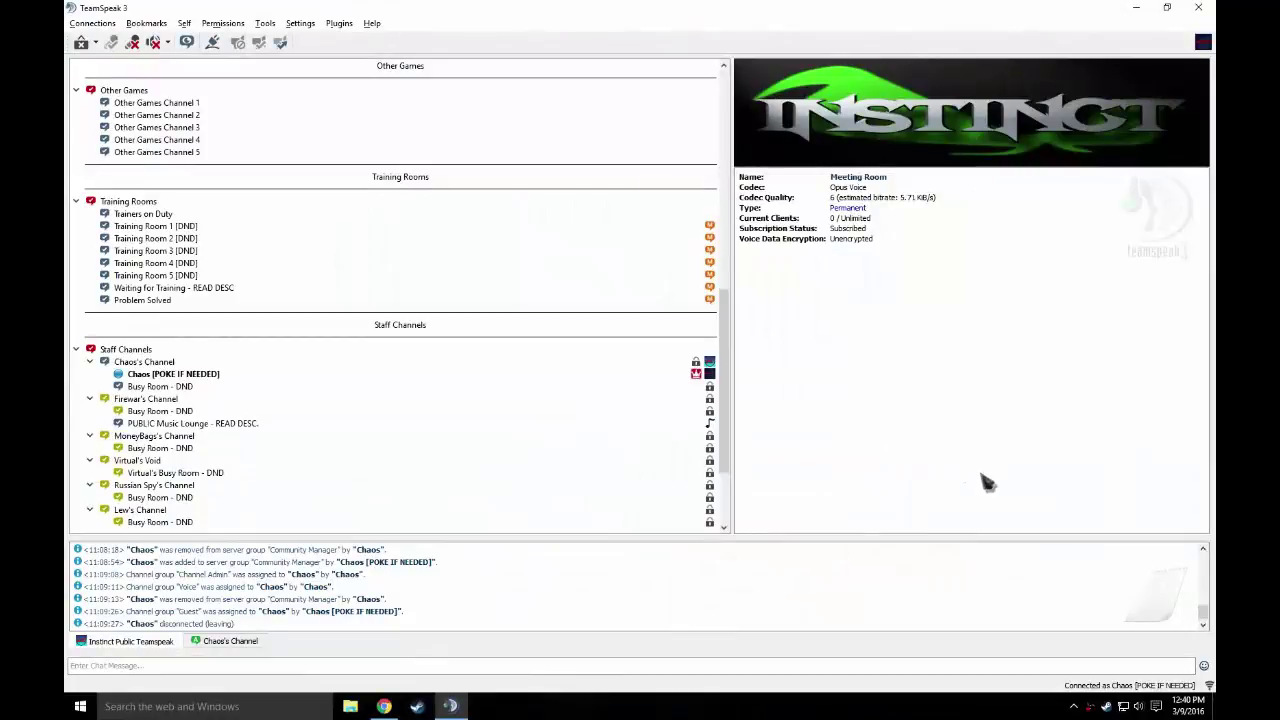
Connect a second client in a new tab using the Music Bot identity.
left_click(92, 22)
key("Escape")
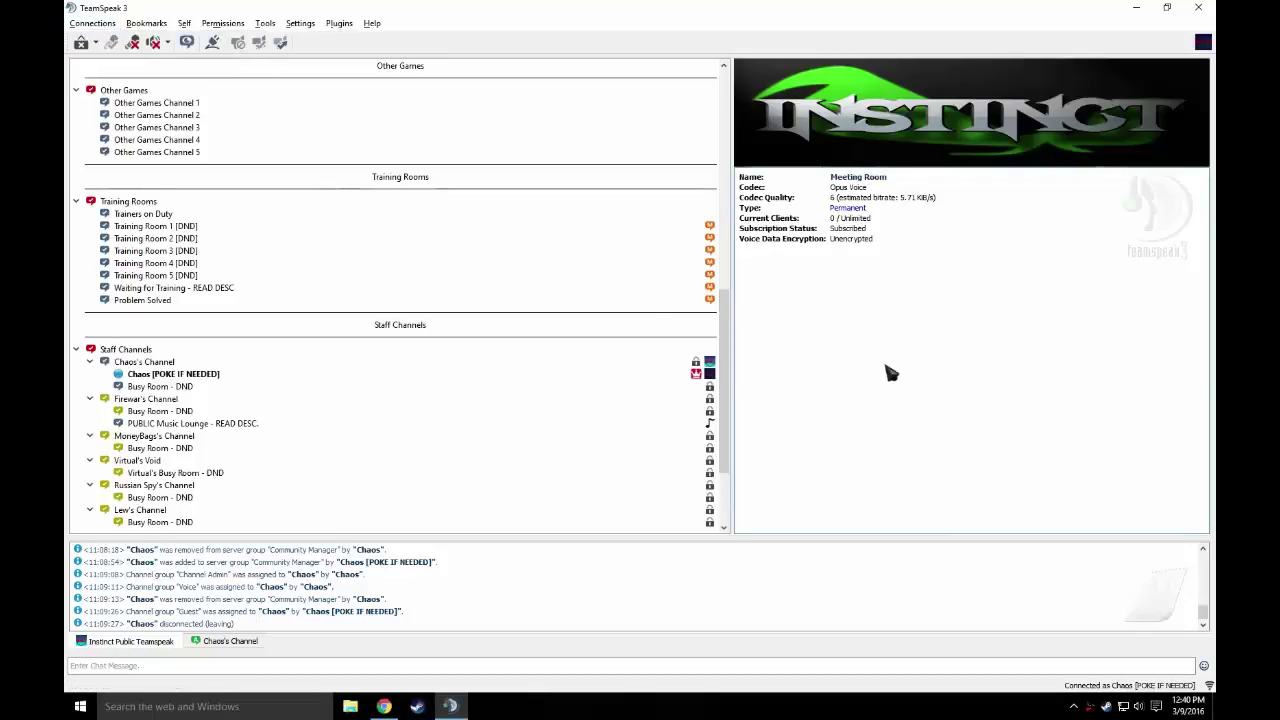
left_click(92, 22)
left_click(105, 35)
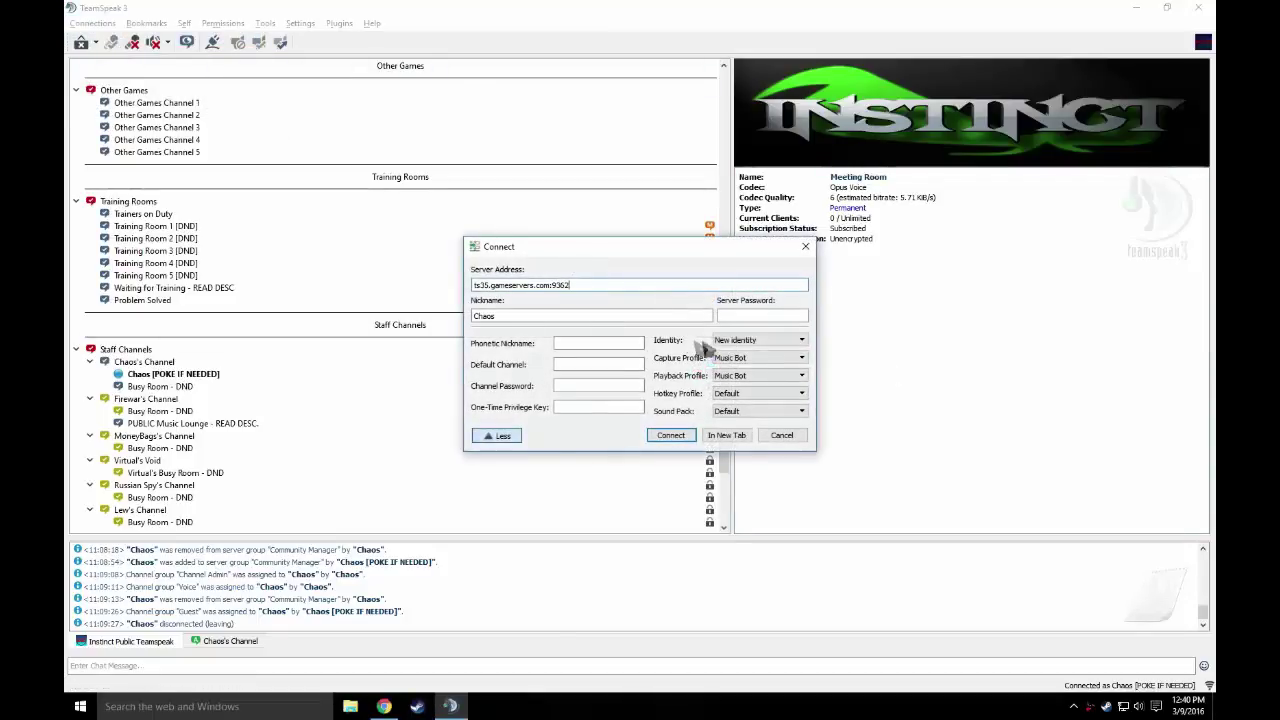
left_click(755, 340)
left_click(762, 350)
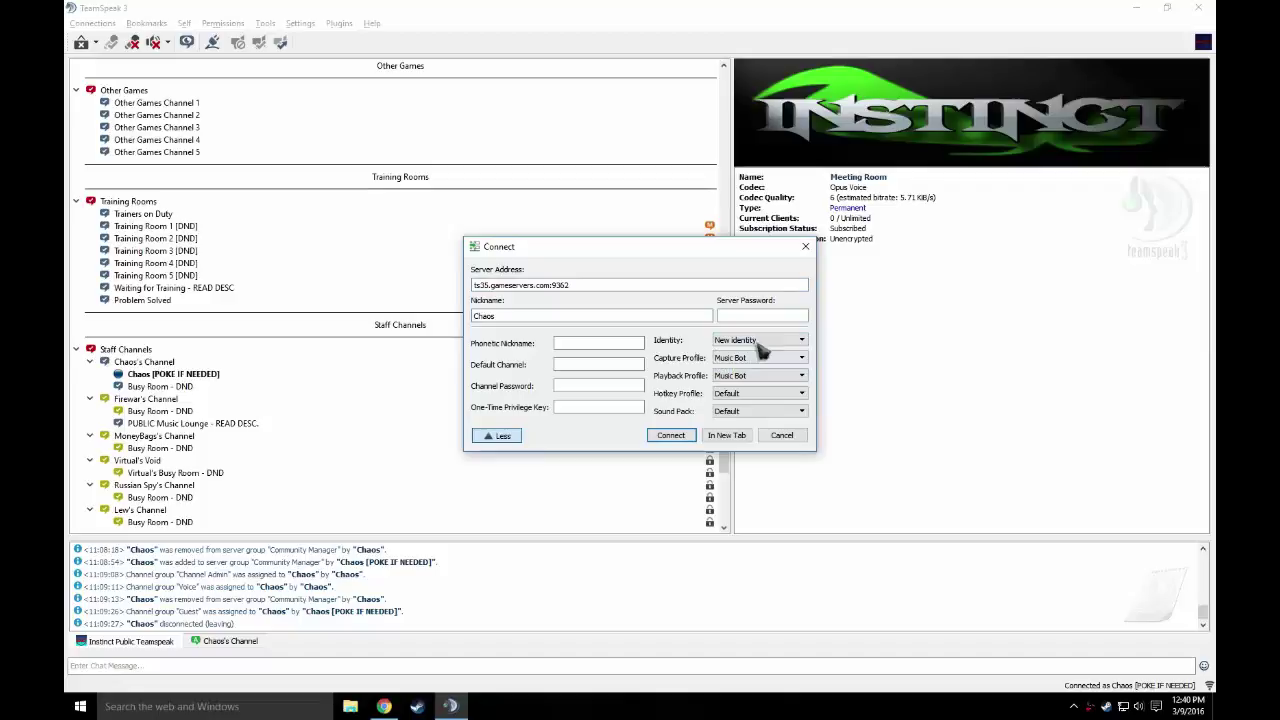
left_click(757, 344)
left_click(756, 366)
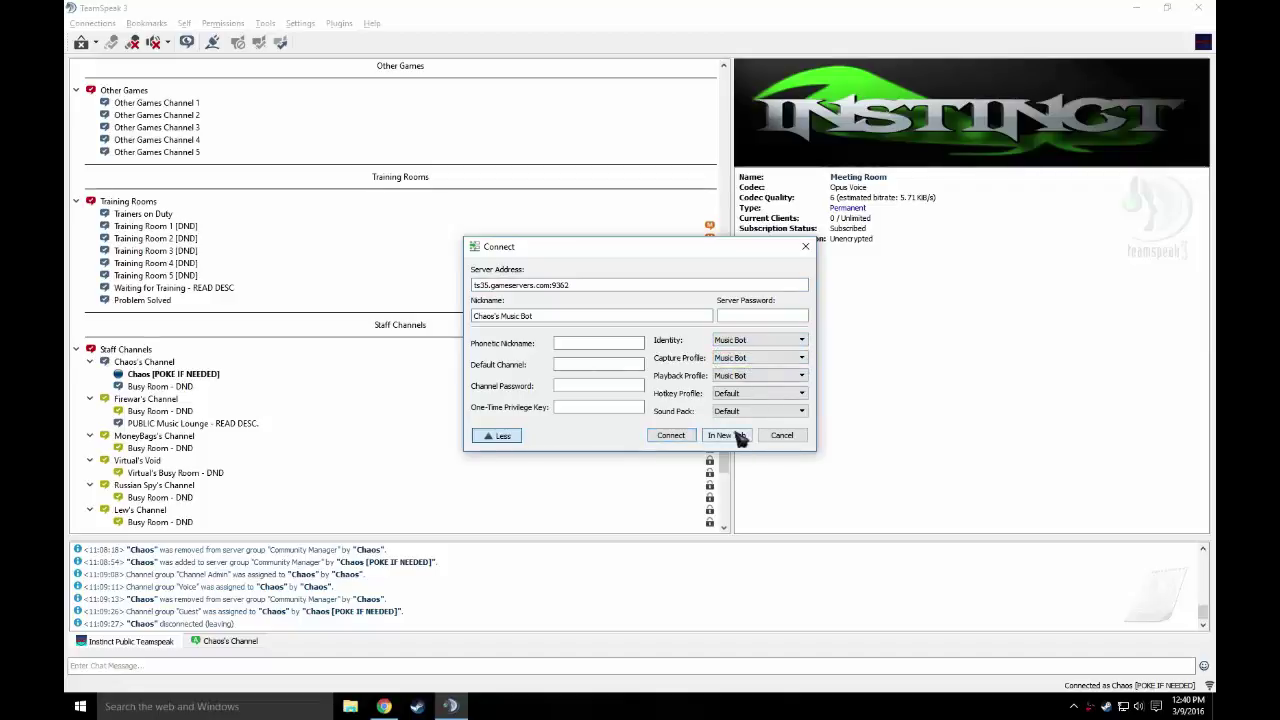
left_click(737, 437)
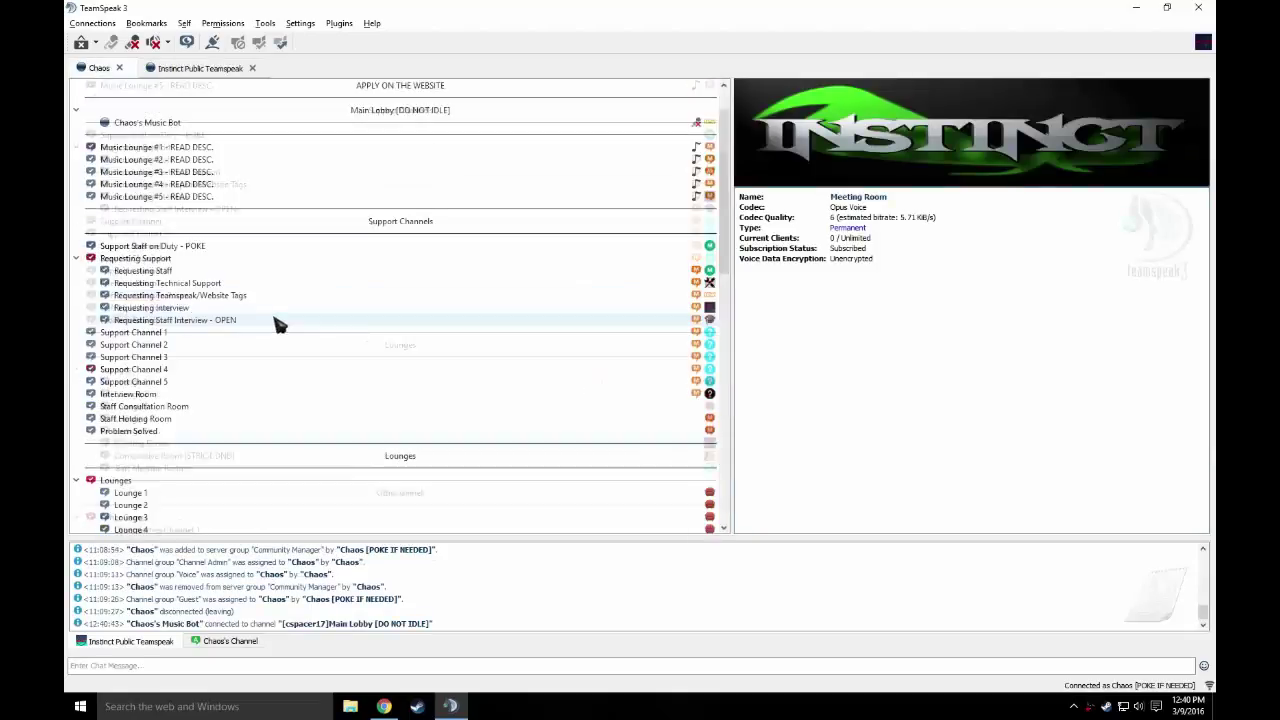
Select Chaos's Music Bot in the channel tree and move it into Chaos's Channel.
left_click(209, 171)
right_click(208, 173)
left_click(313, 463)
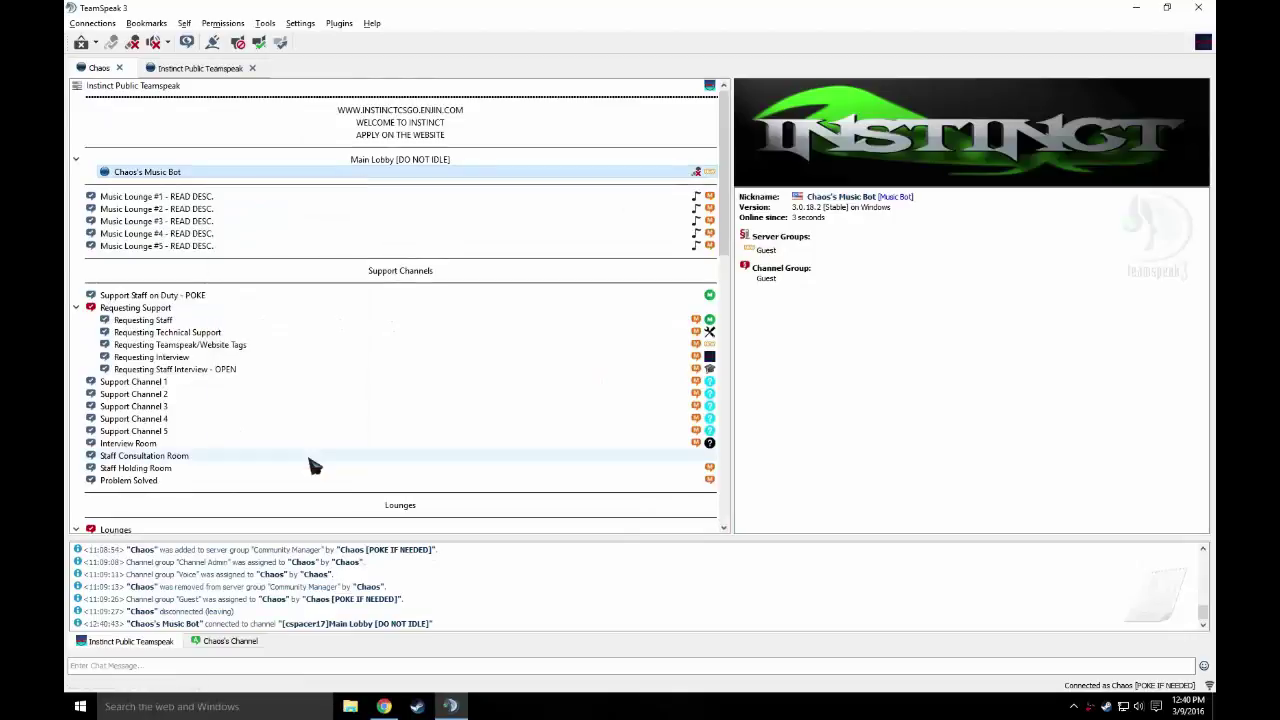
scroll(313, 465, "down", 10)
Play track 11, One Day by Matisyahu, in Winamp, then hide the player.
left_click(80, 706)
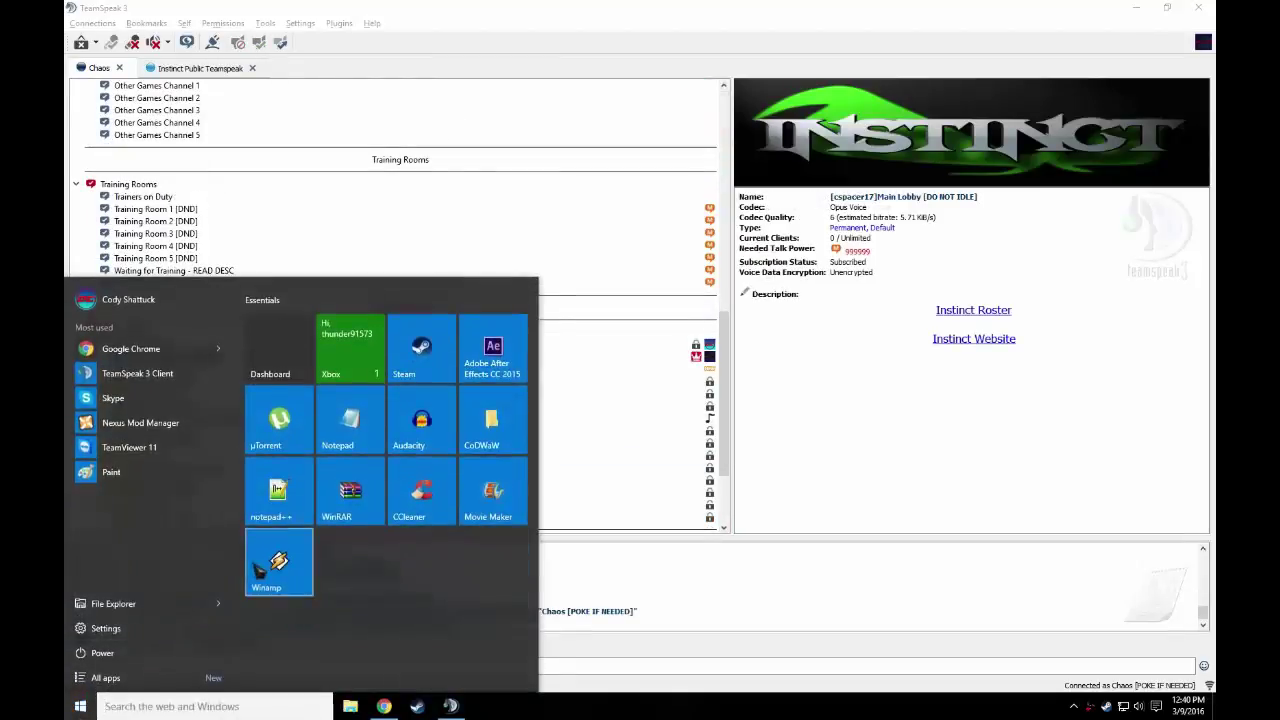
left_click(886, 672)
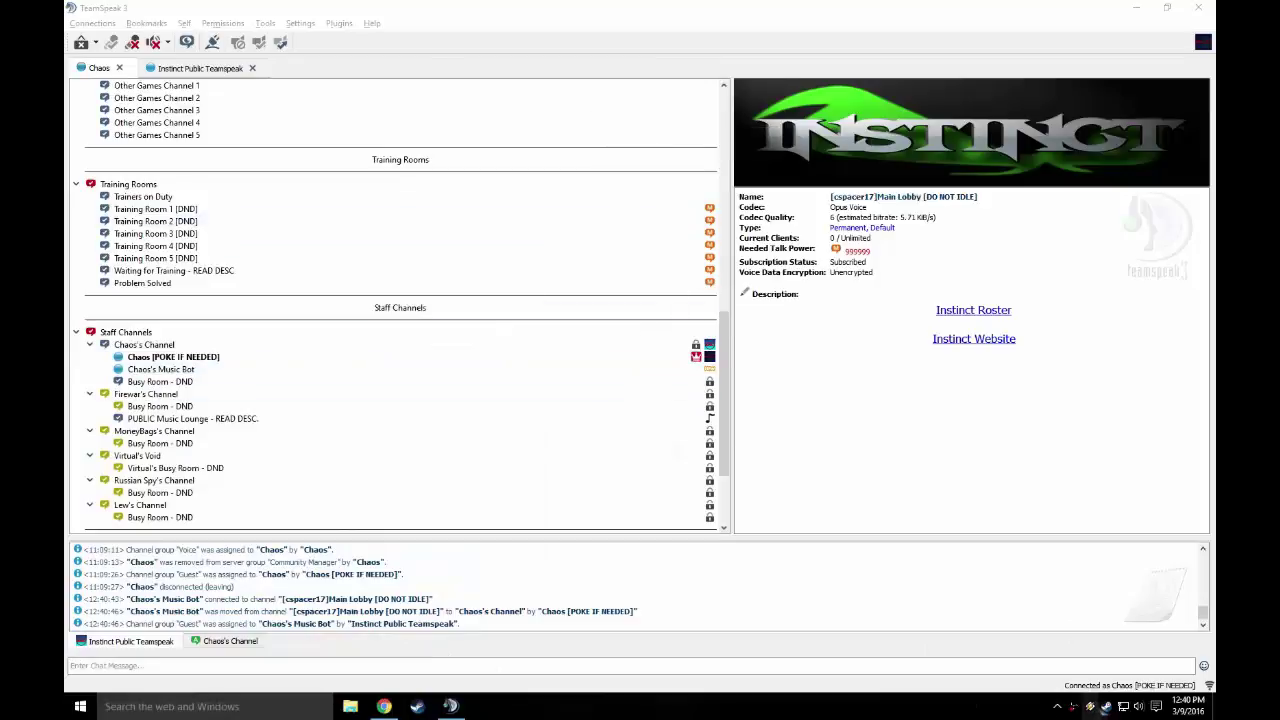
left_click(1105, 706)
double_click(648, 247)
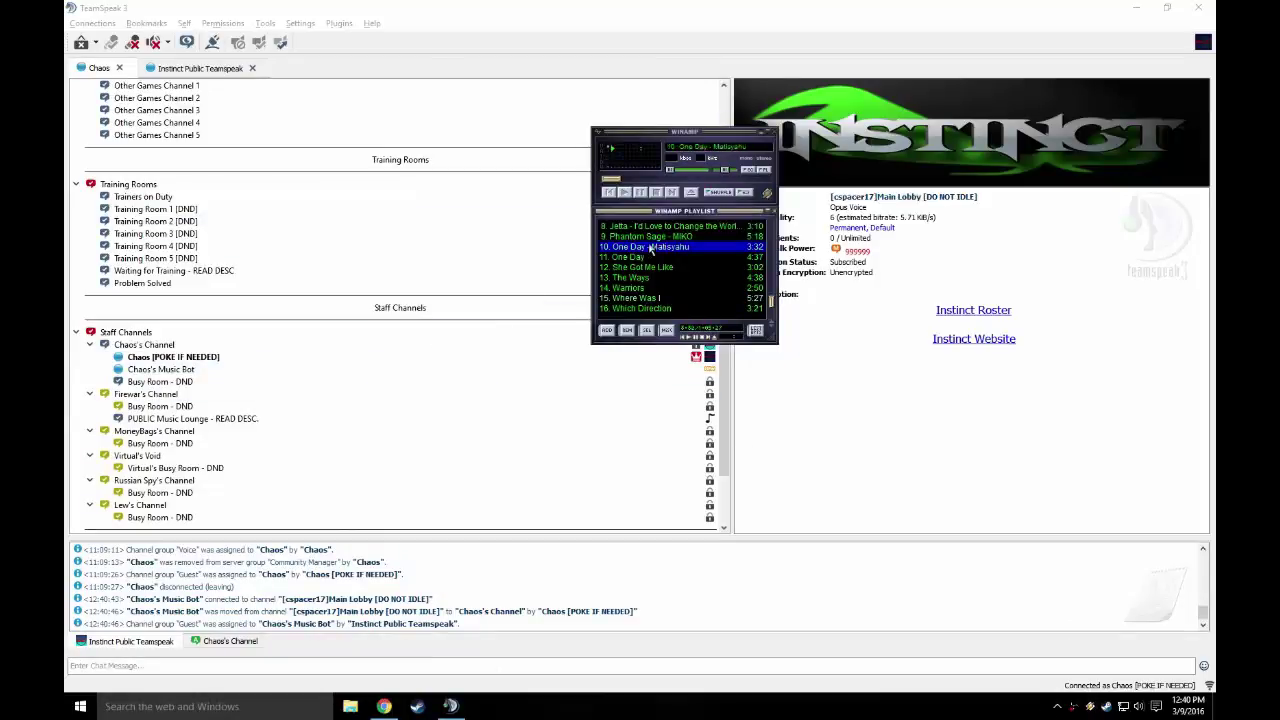
double_click(640, 258)
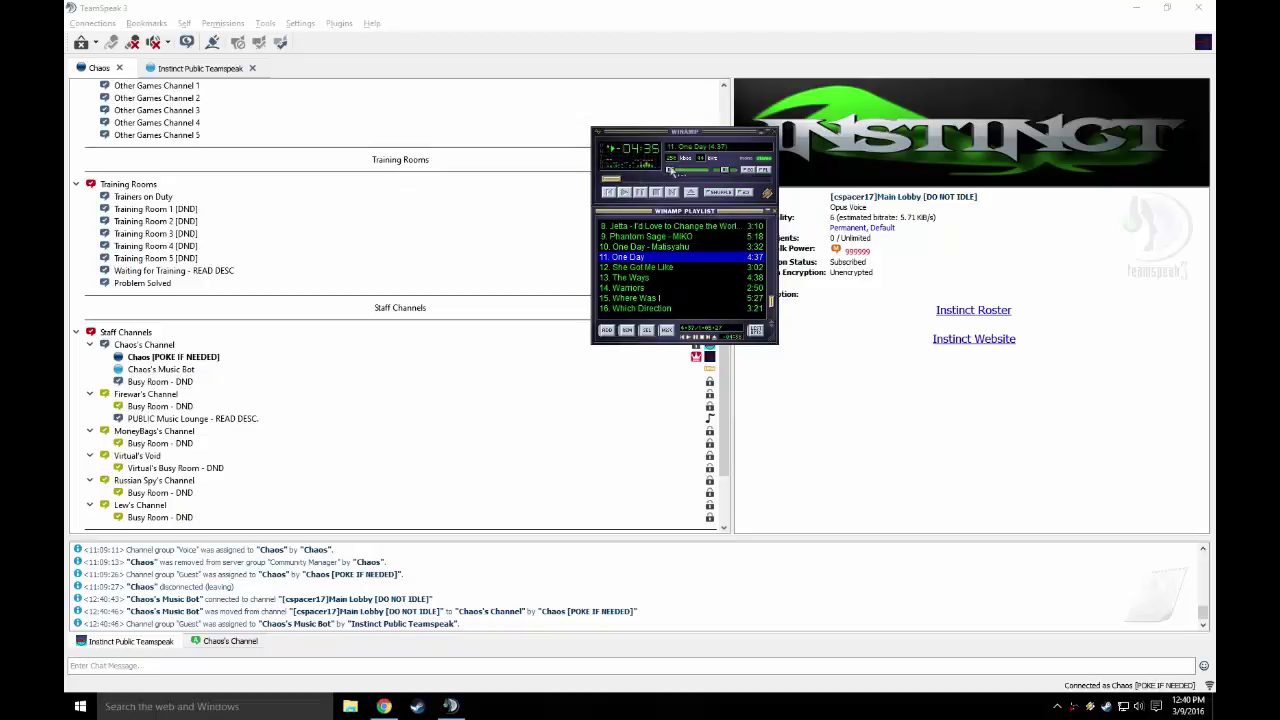
left_click(772, 132)
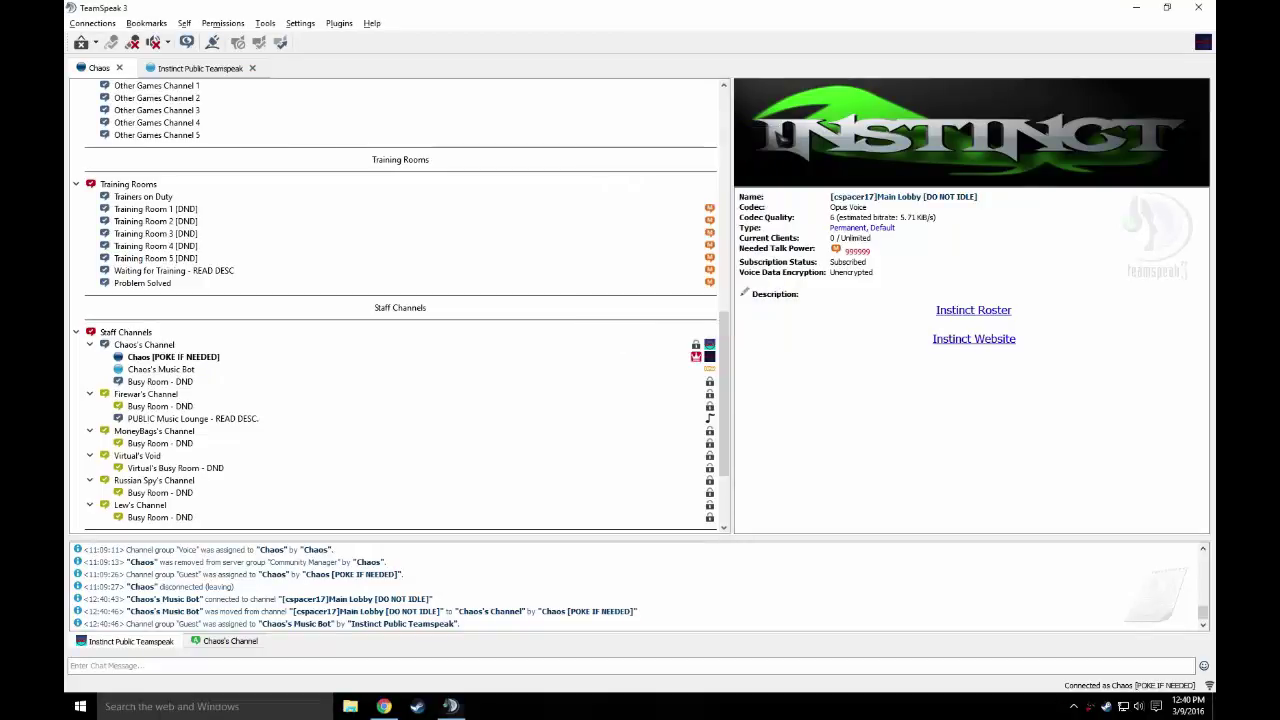
Disconnect Chaos's Music Bot from the server.
right_click(660, 348)
left_click(866, 358)
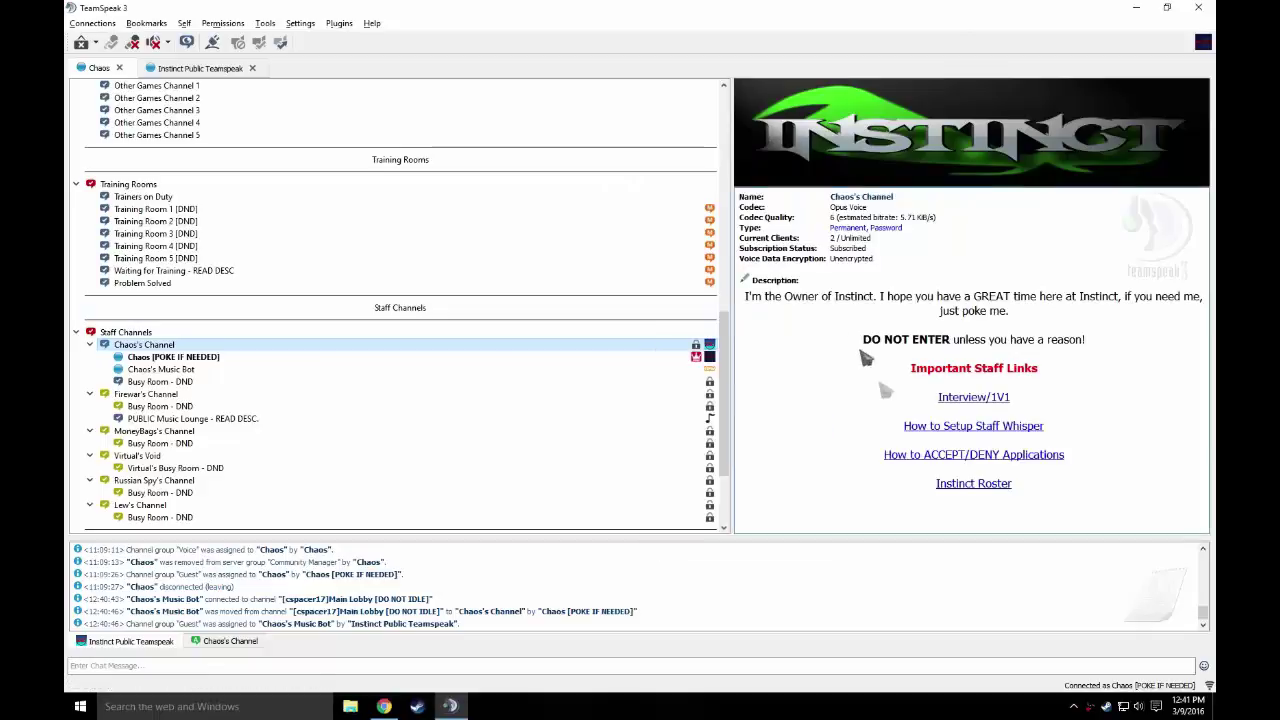
left_click(1074, 706)
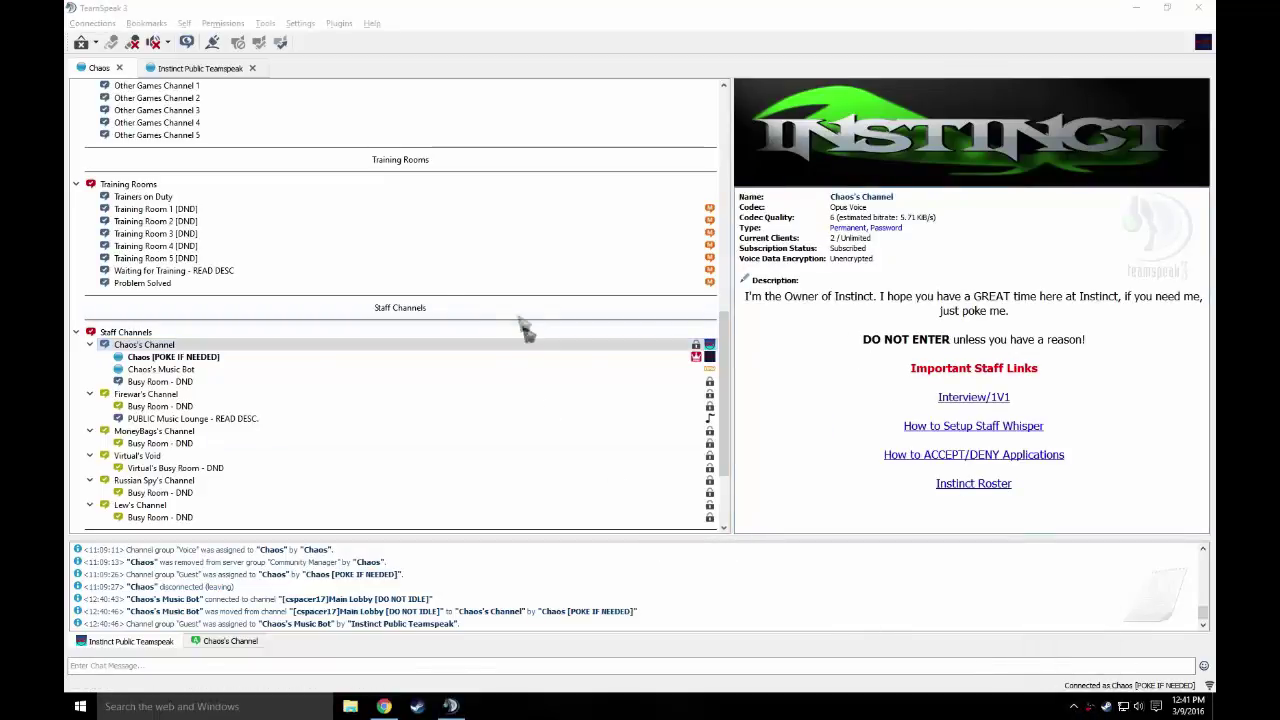
left_click(251, 67)
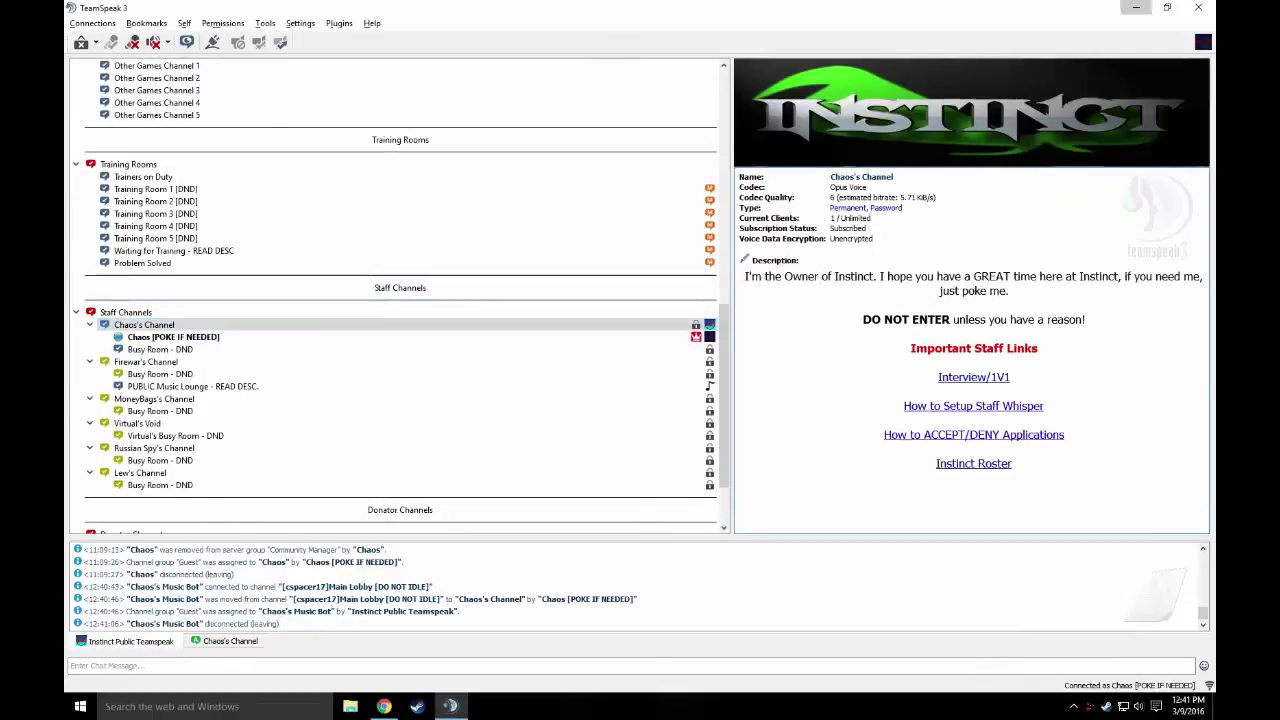
Bring up Chrome and scroll through the Winamp website.
left_click(450, 706)
left_click(392, 706)
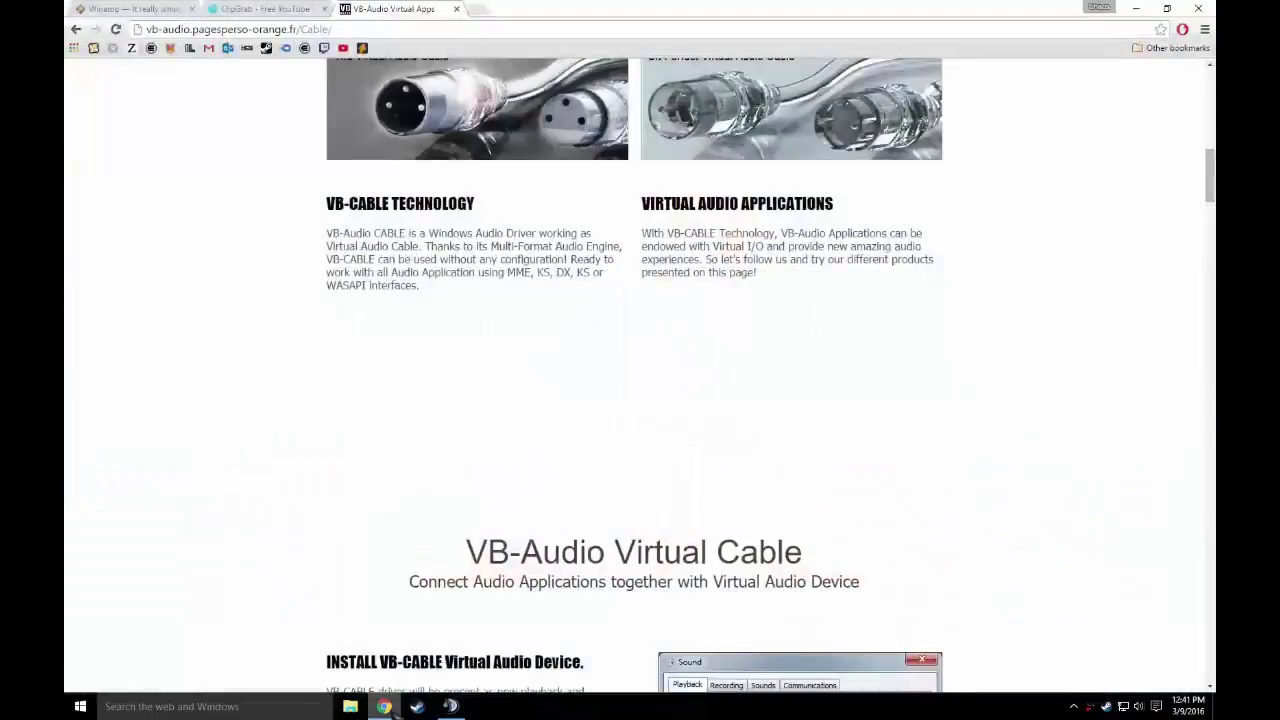
key("ctrl+Tab")
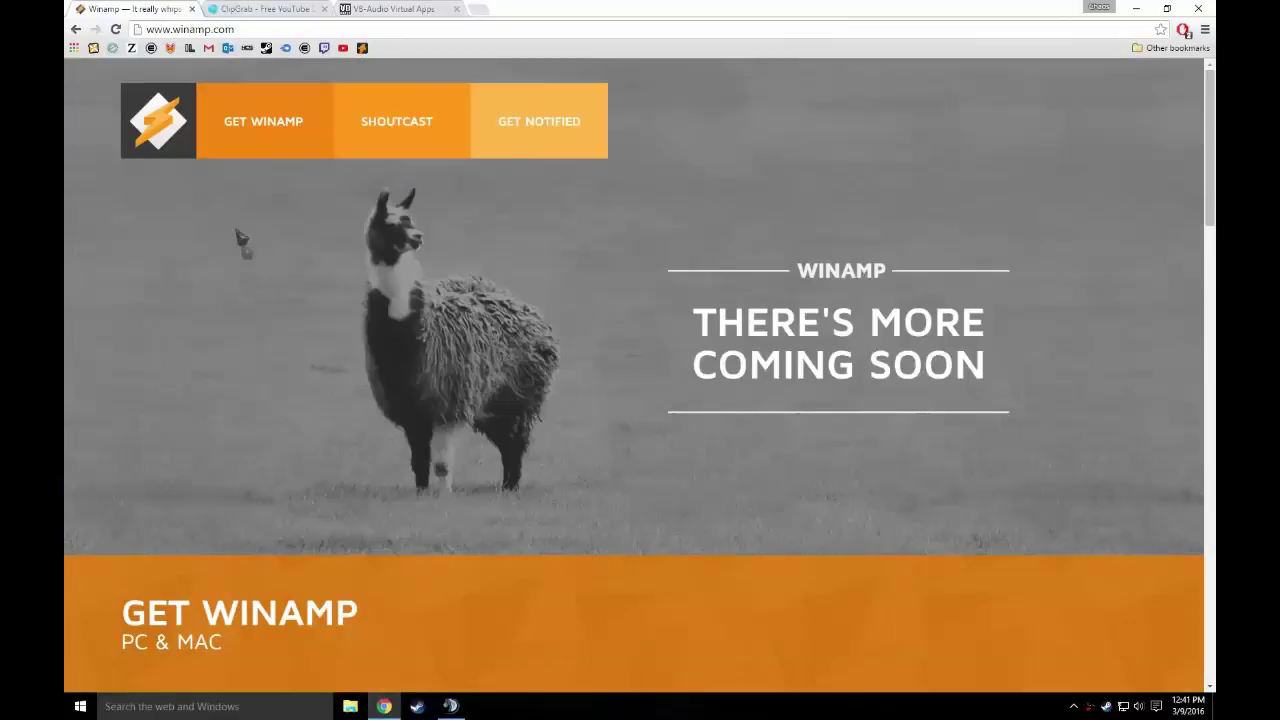
scroll(366, 412, "down", 4)
scroll(368, 412, "down", 3)
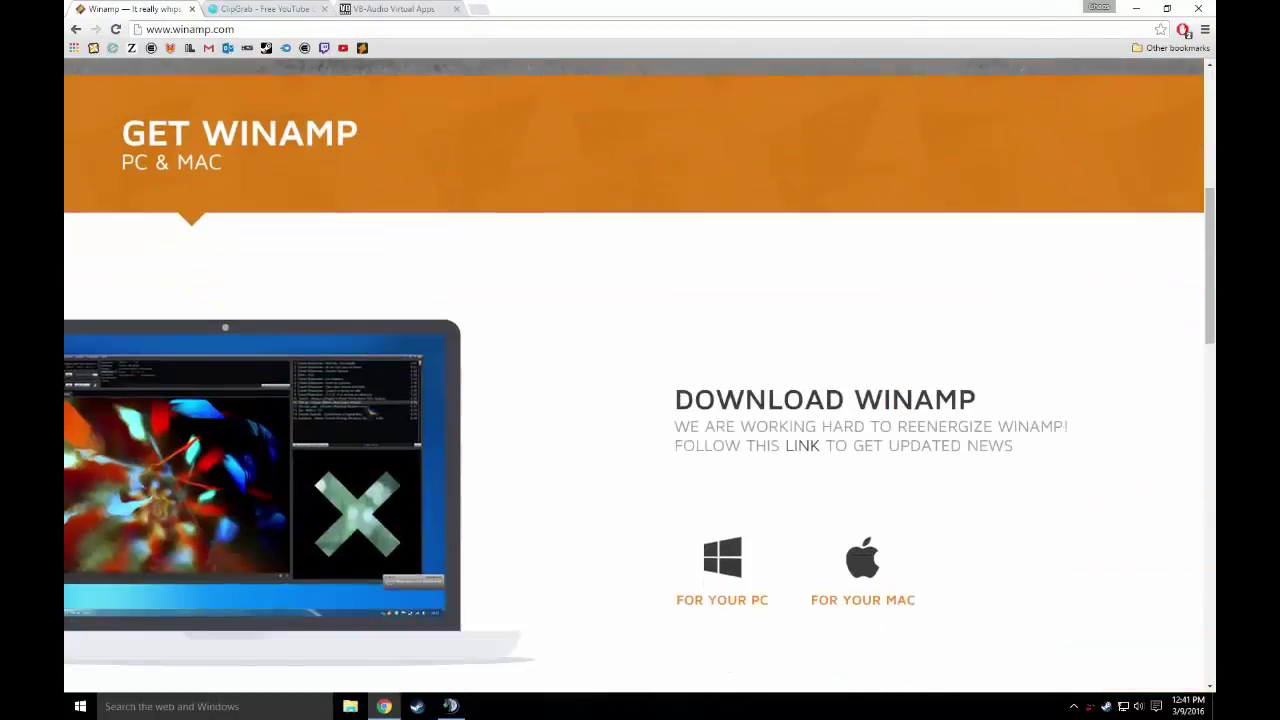
left_click(243, 706)
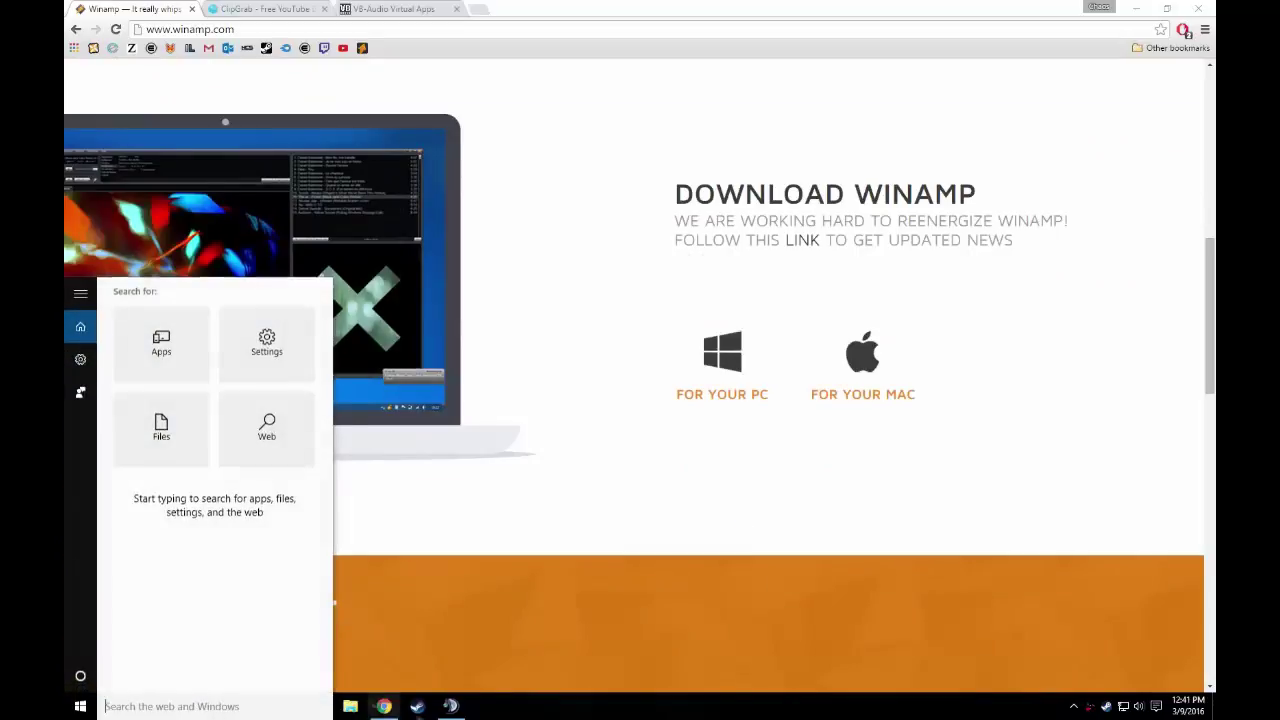
left_click(563, 708)
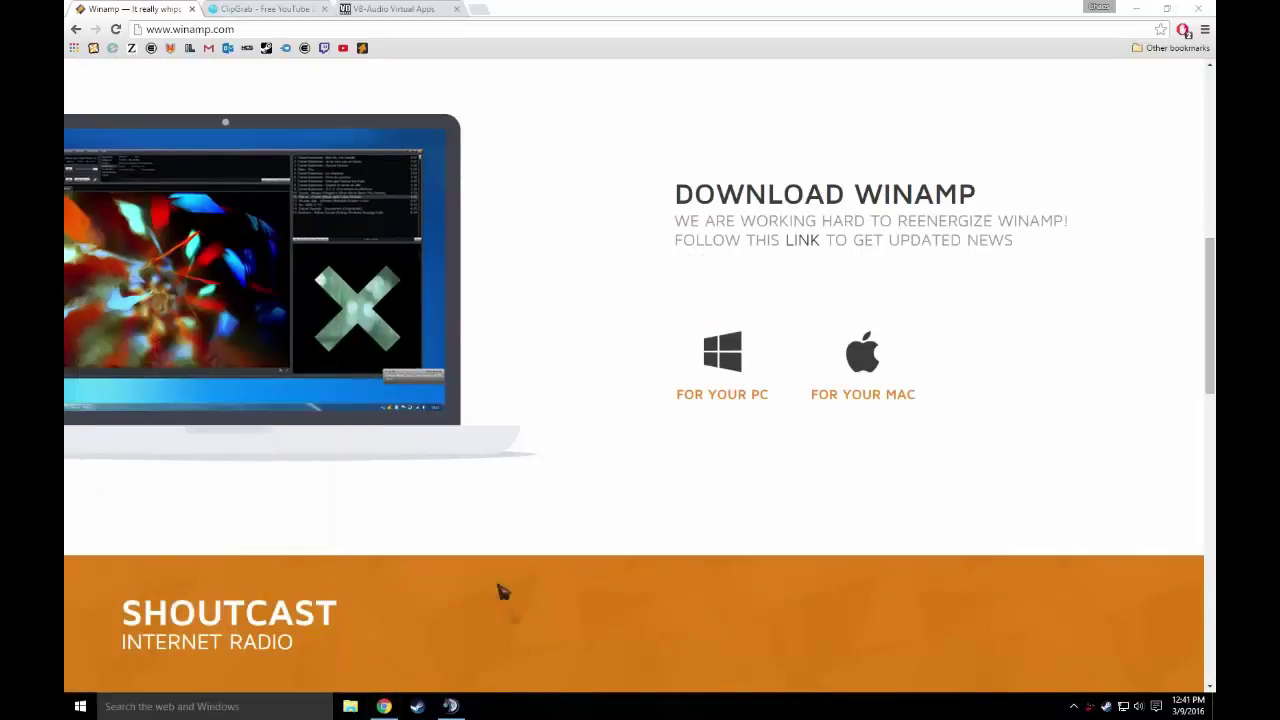
scroll(503, 592, "up", 7)
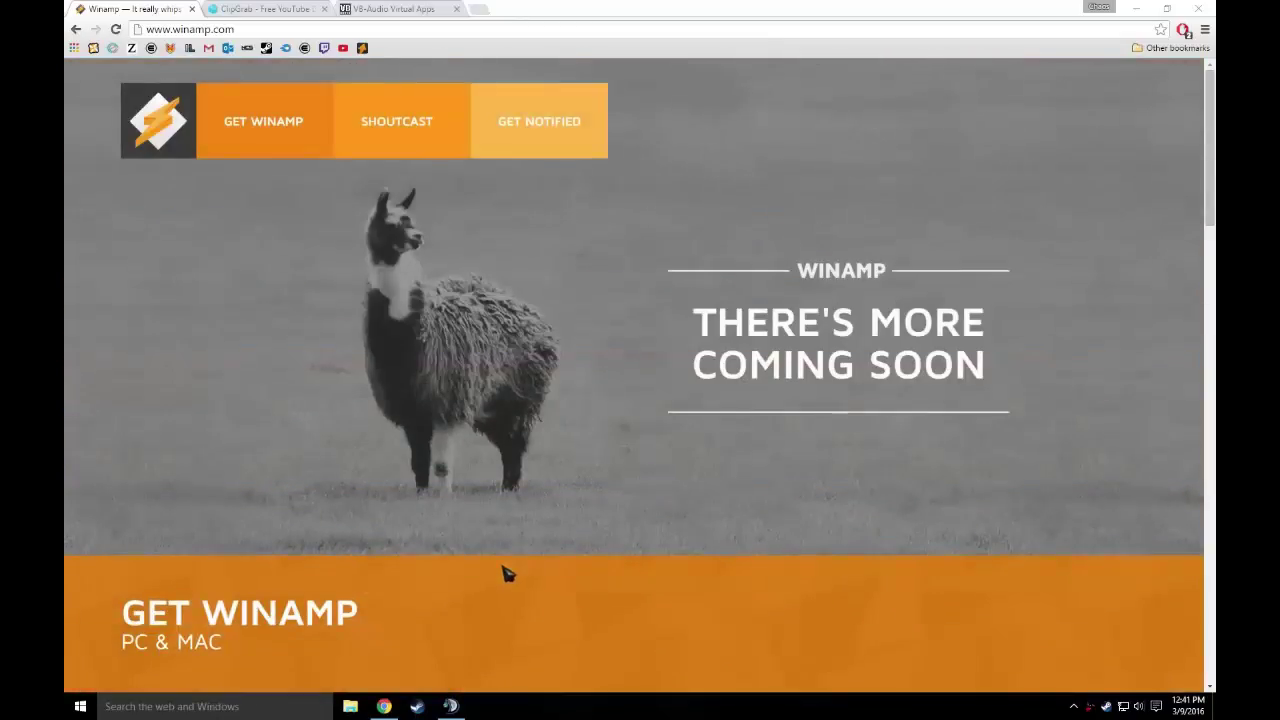
scroll(507, 573, "down", 4)
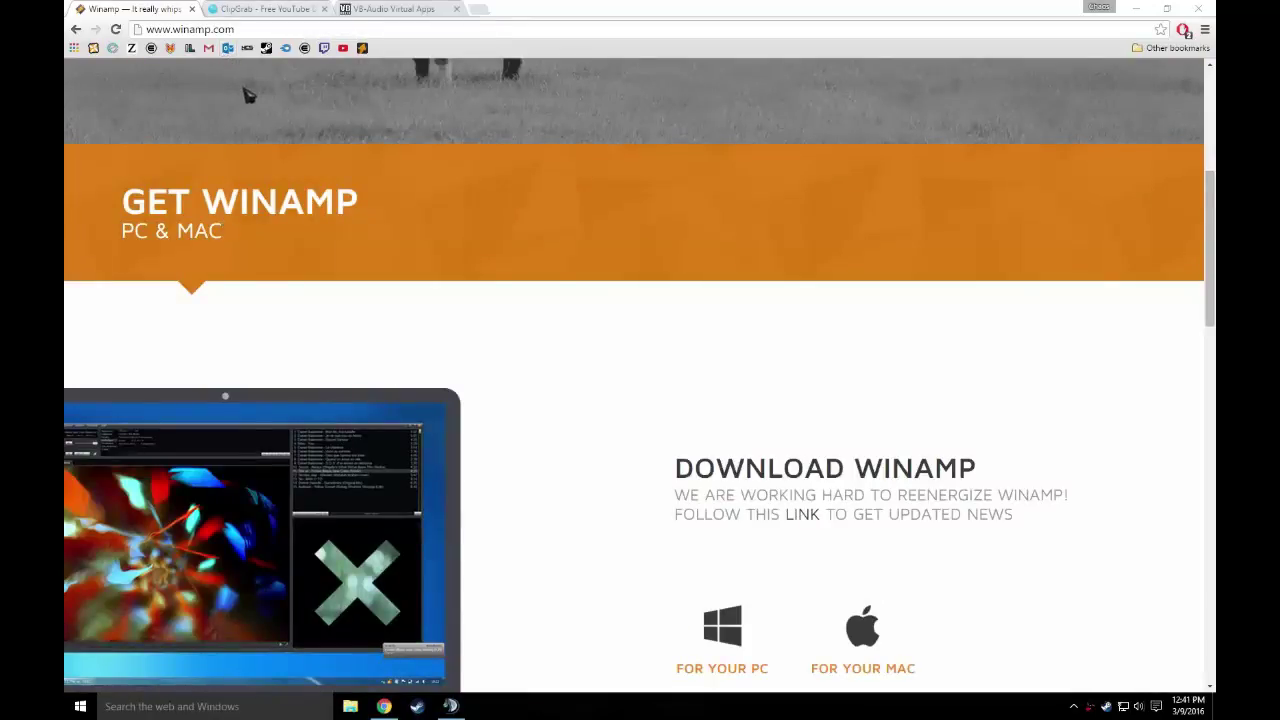
scroll(257, 93, "down", 3)
scroll(340, 226, "up", 4)
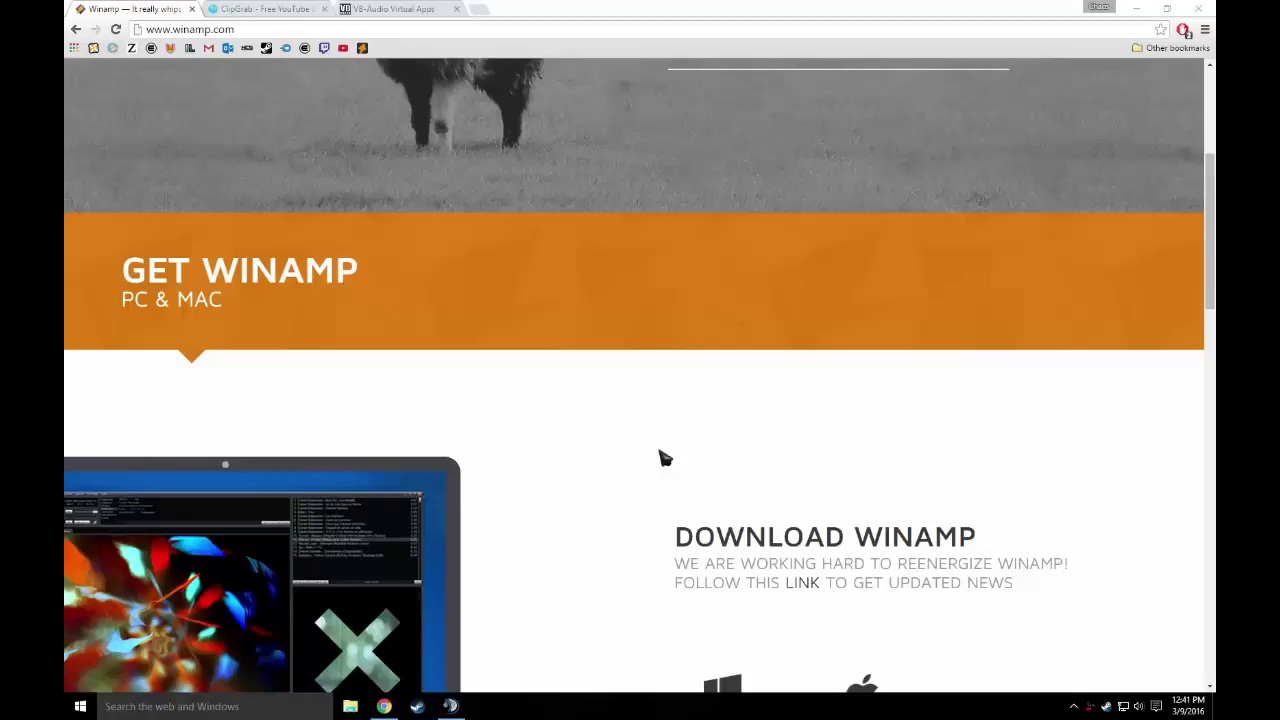
scroll(541, 481, "up", 3)
scroll(246, 383, "down", 3)
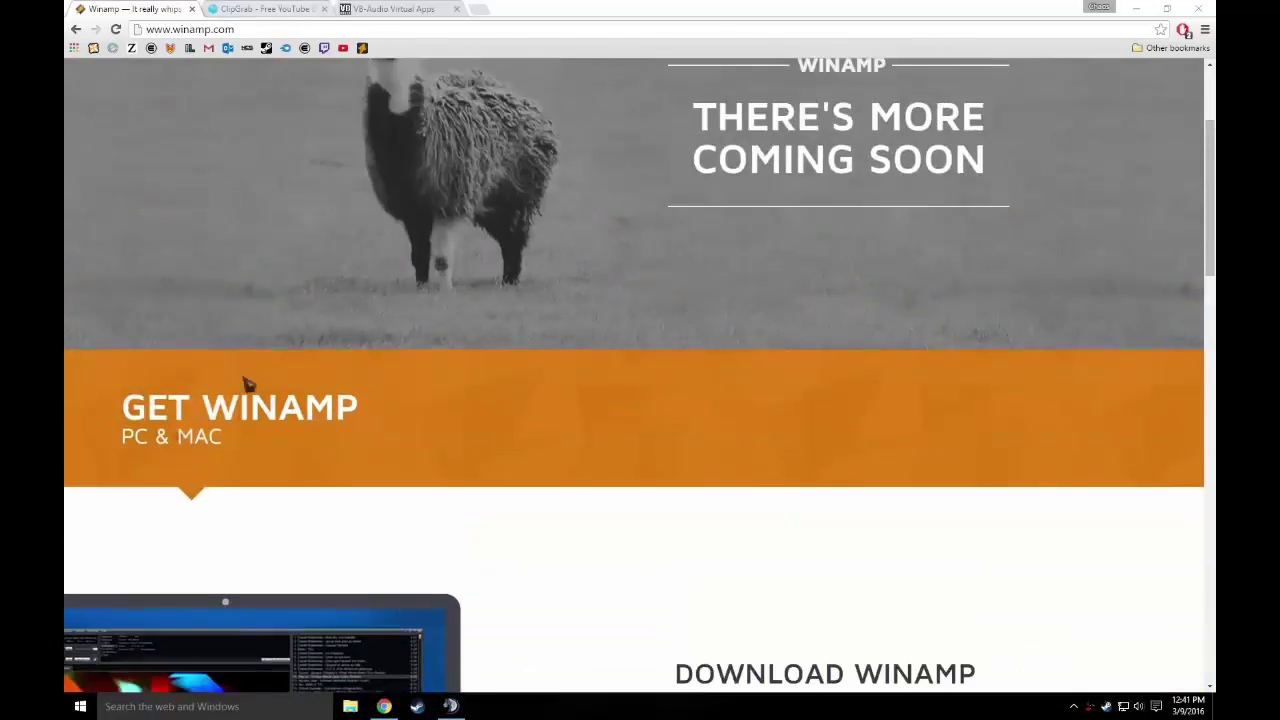
Pass the ClipGrab tab and scroll the VB-Audio page to the VB-CABLE Download section.
key("ctrl+Tab")
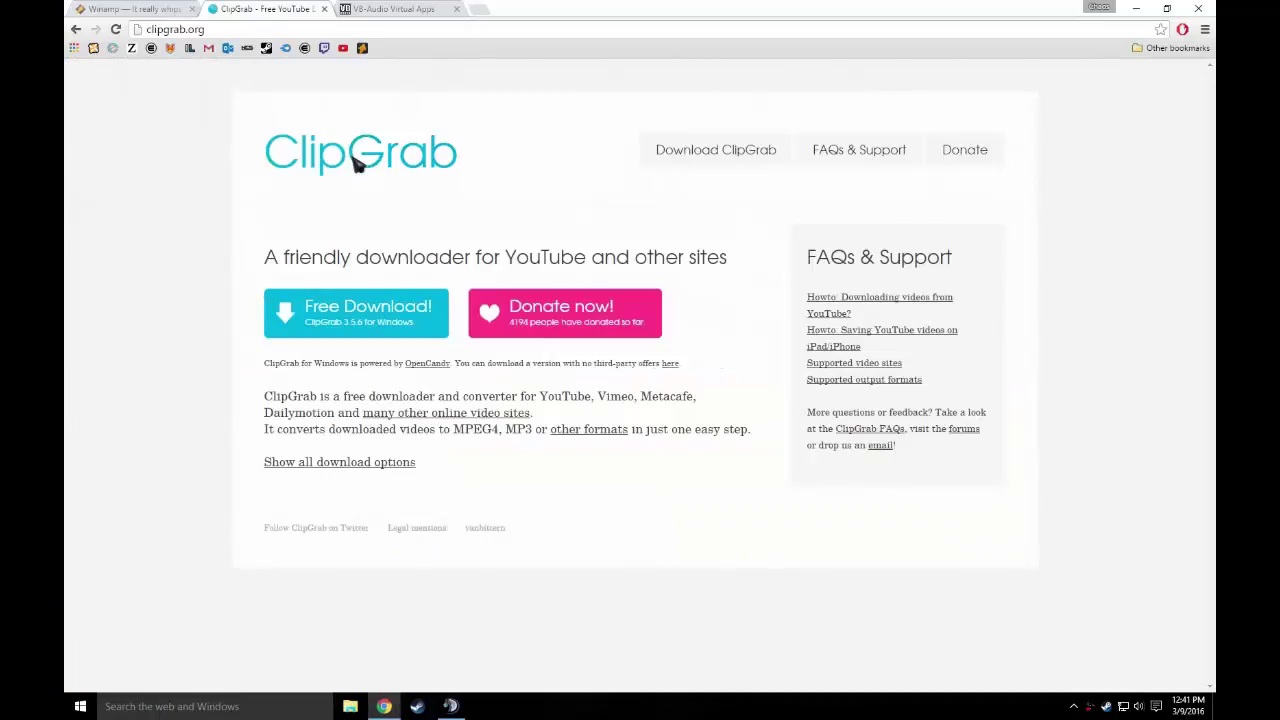
key("ctrl+Tab")
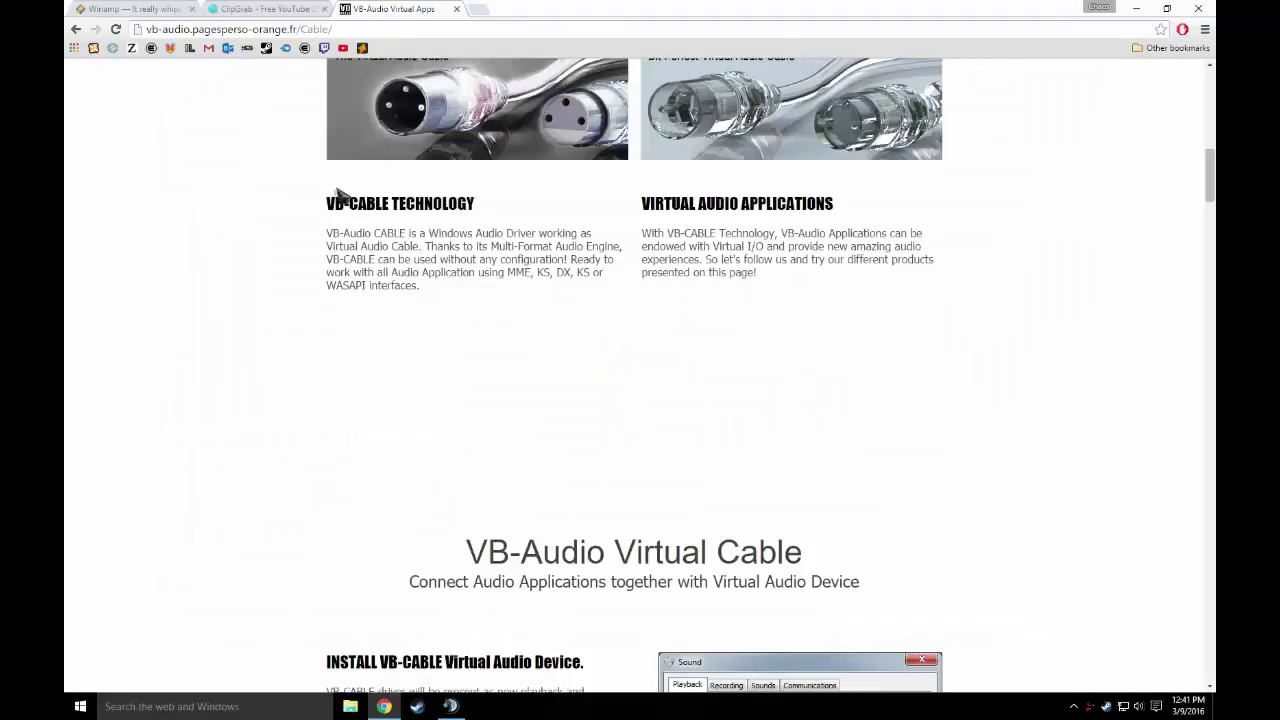
scroll(290, 232, "down", 3)
scroll(290, 232, "down", 3)
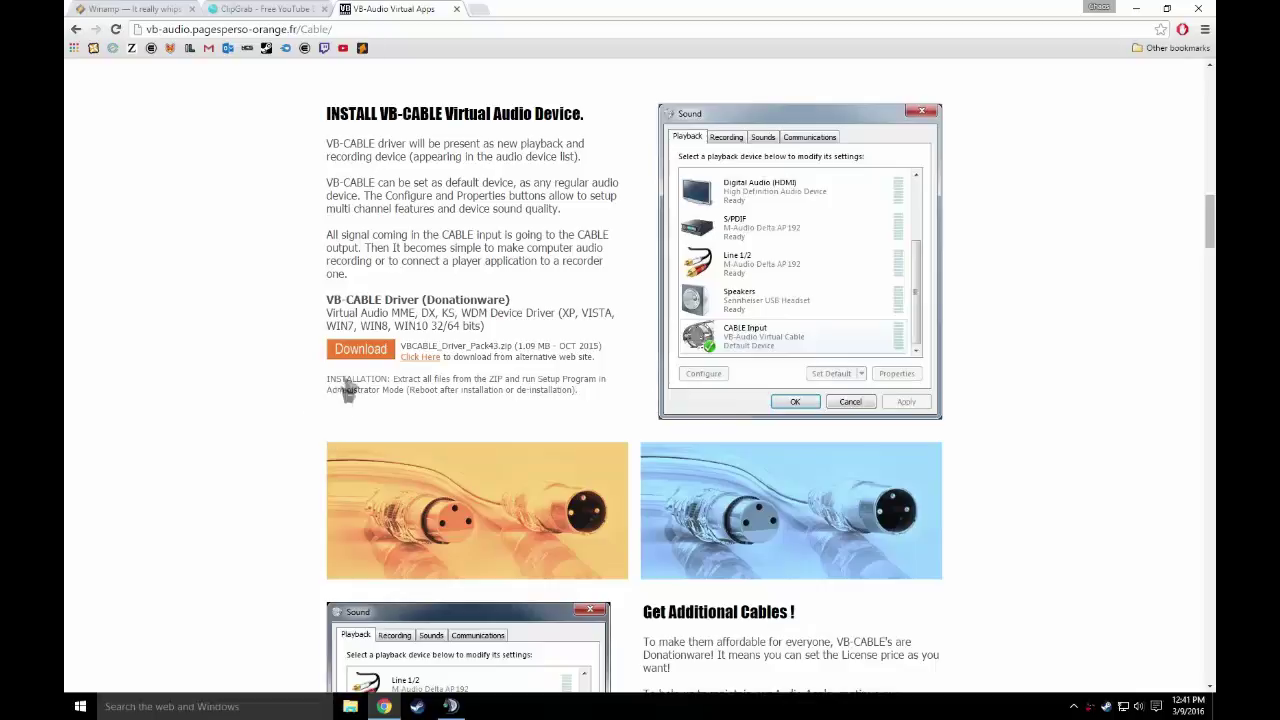
Download the VB-CABLE driver pack and open the Downloads folder in File Explorer.
left_click(362, 356)
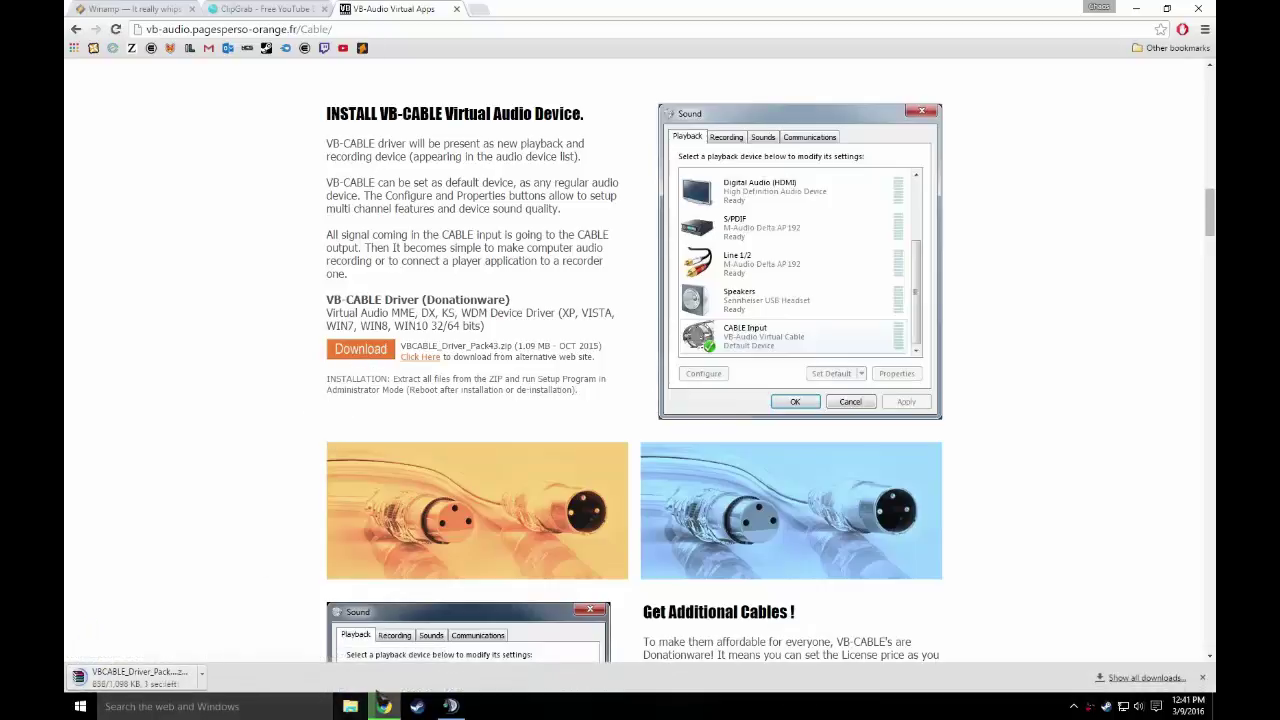
key("super+e")
left_click(607, 358)
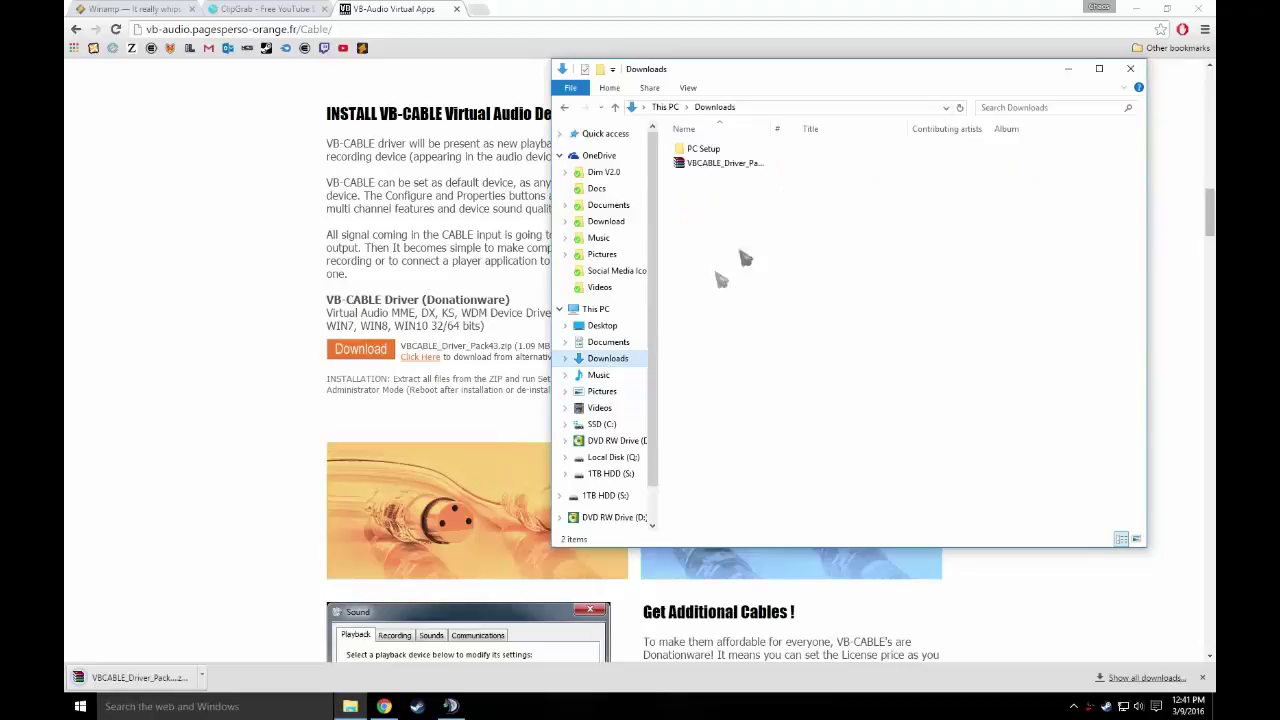
Extract the zip to VBCABLE_Driver_Pack43\ and open the new folder.
right_click(710, 166)
left_click(760, 234)
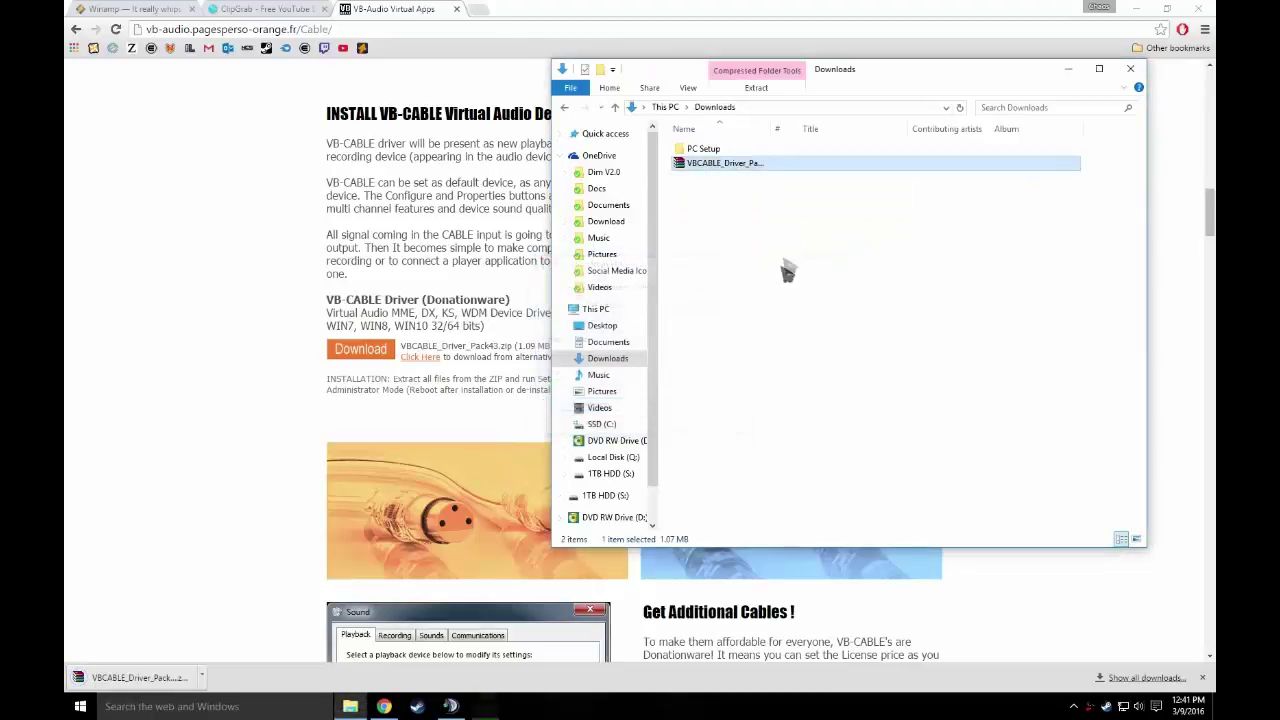
right_click(724, 165)
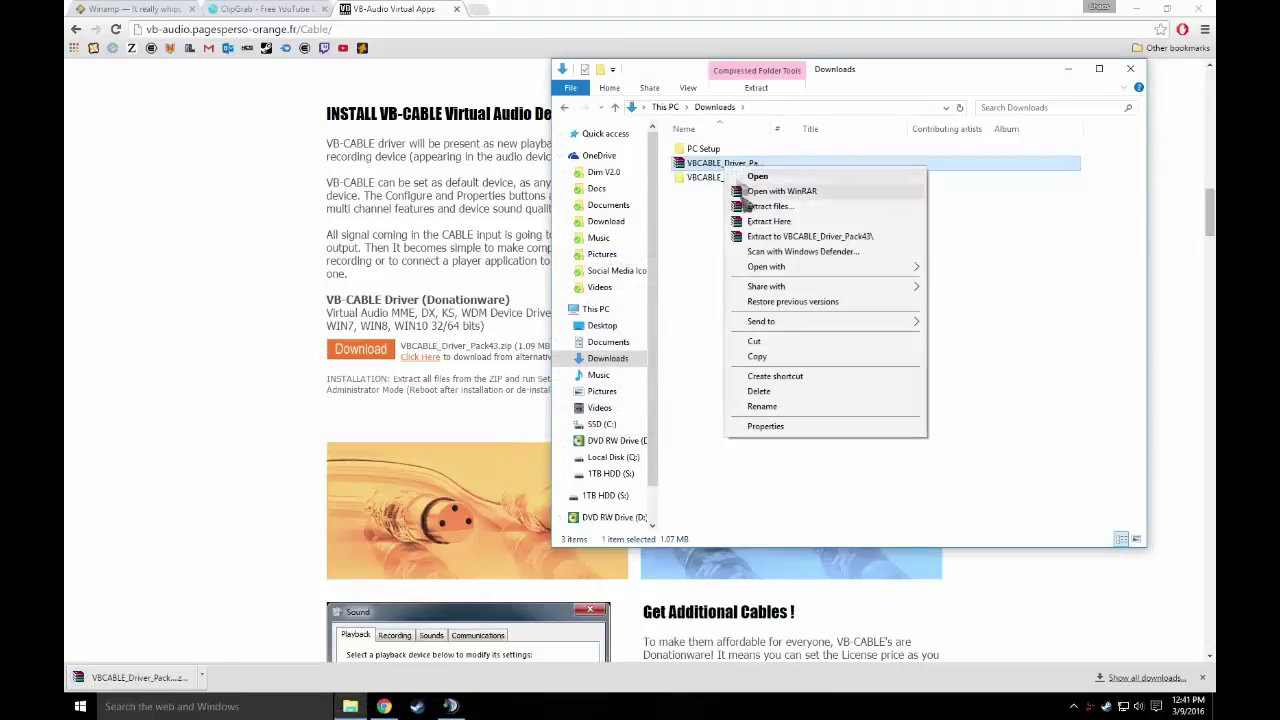
left_click(845, 238)
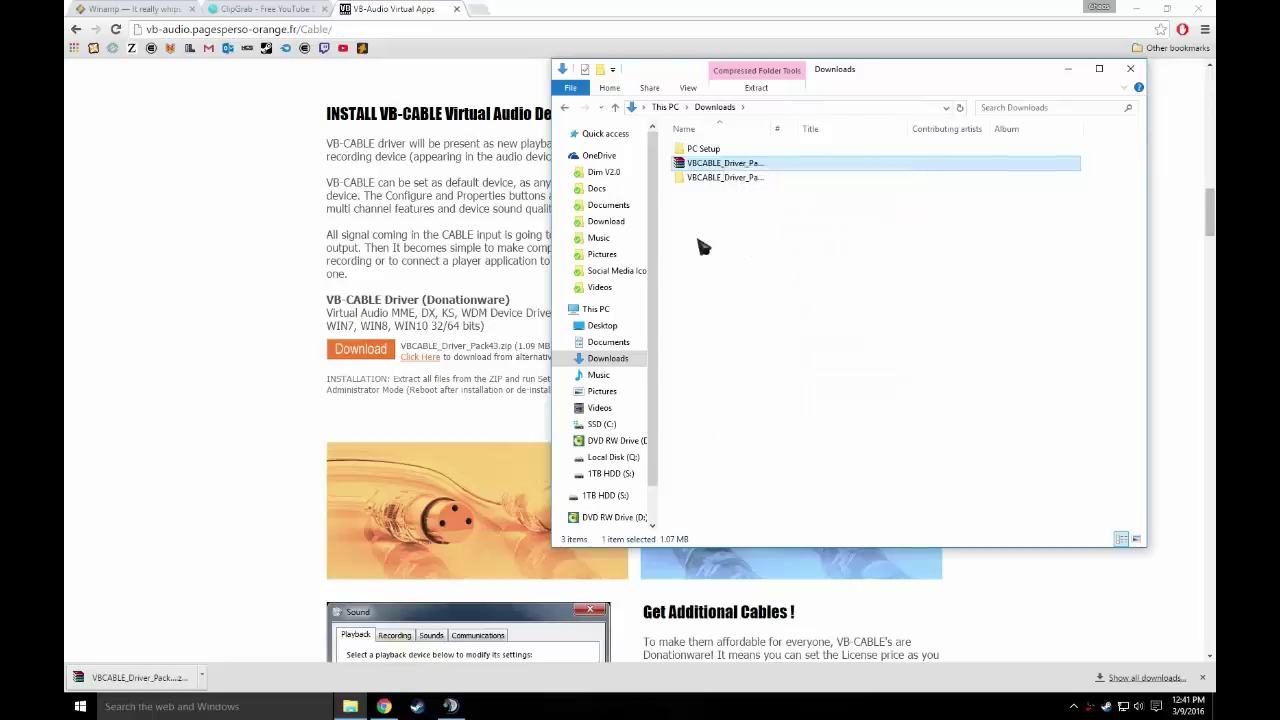
double_click(726, 178)
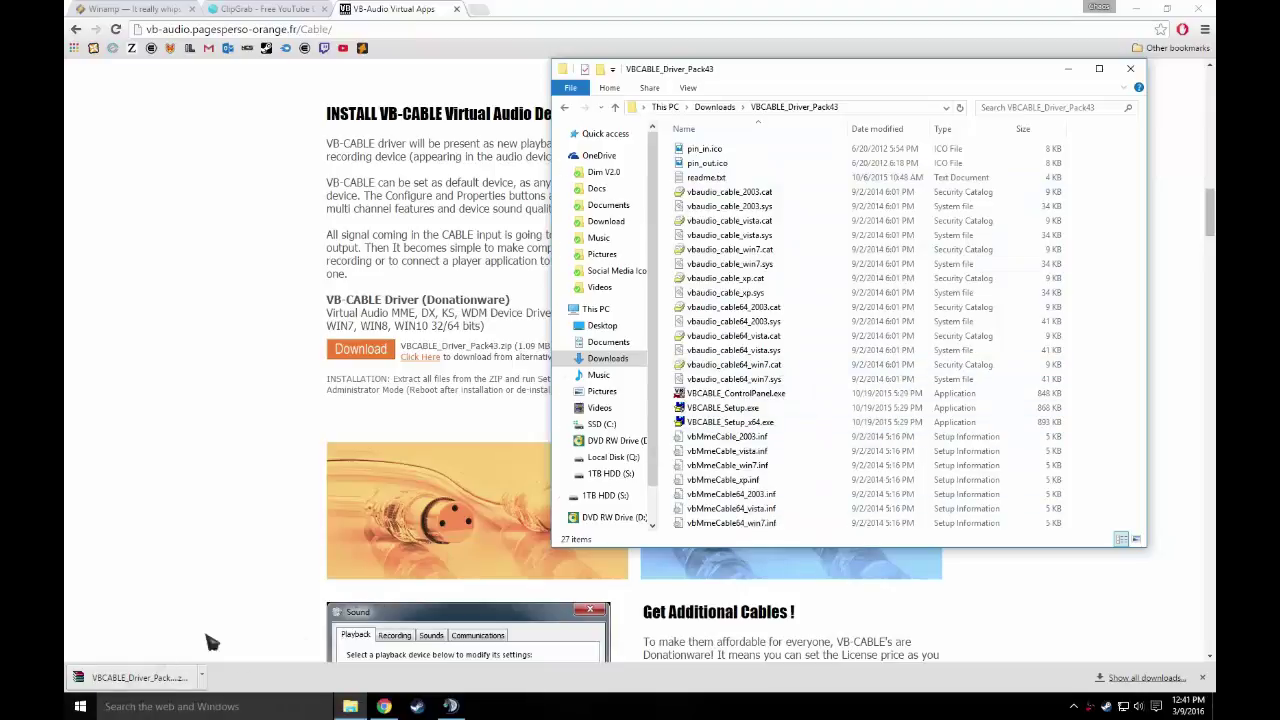
left_click(1202, 677)
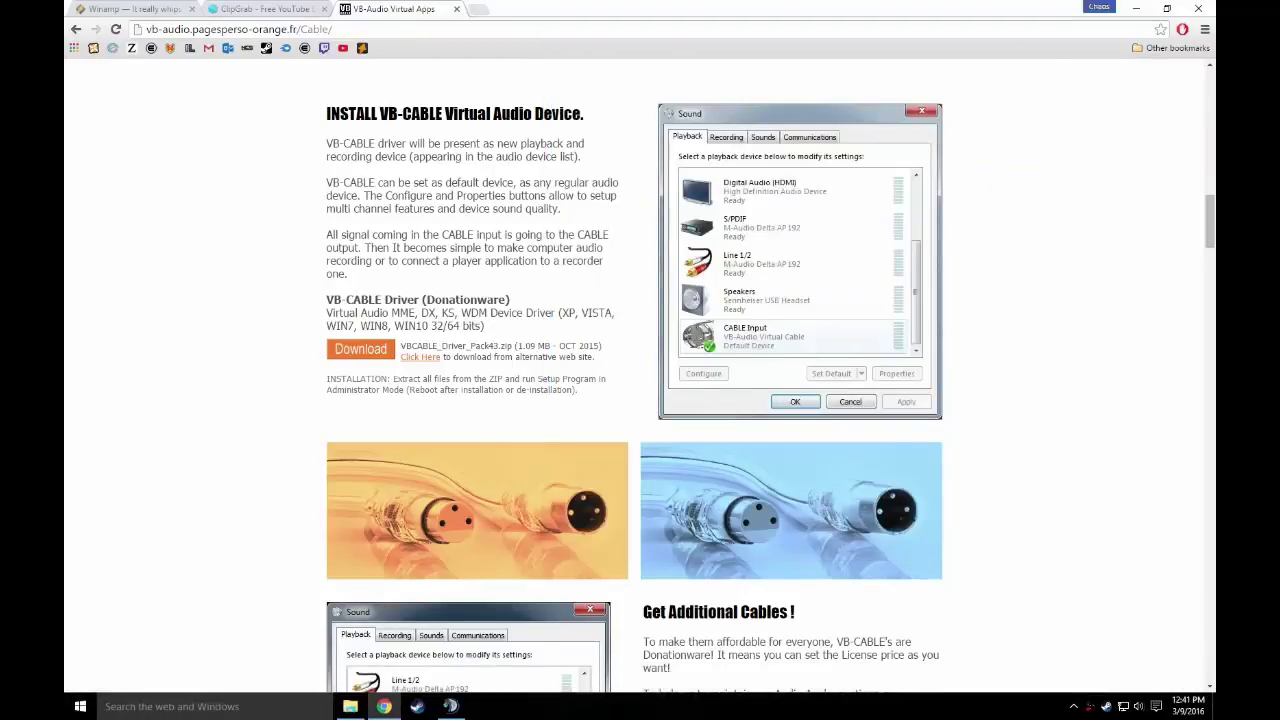
Check the computer's system type, then run VBCABLE_Setup_x64.exe and close the installer.
left_click(1136, 8)
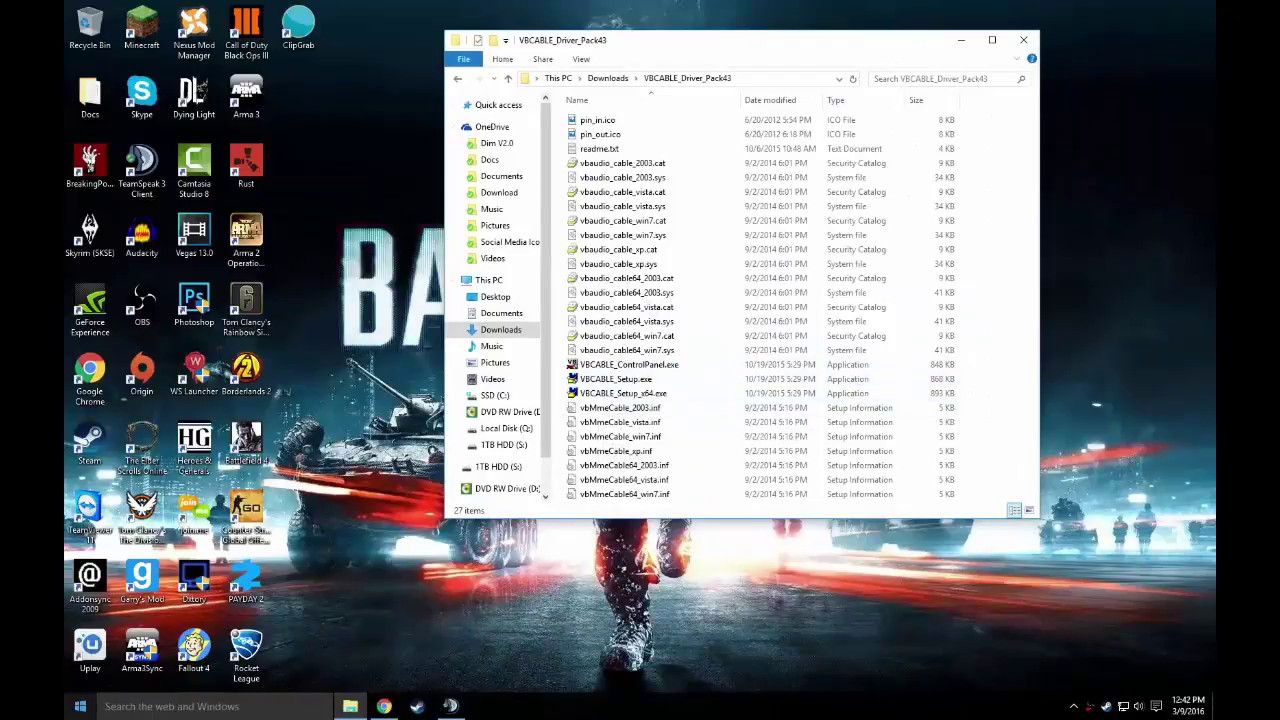
key("super+x")
left_click(113, 404)
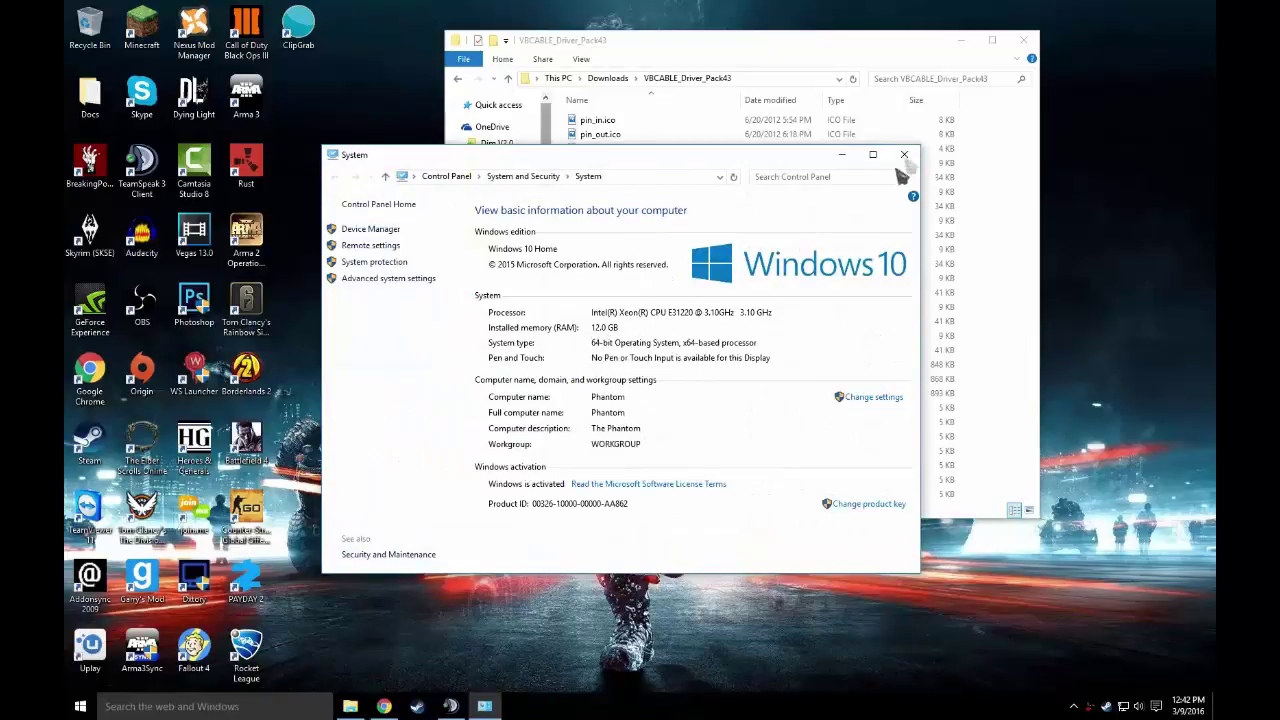
left_click(904, 155)
right_click(616, 393)
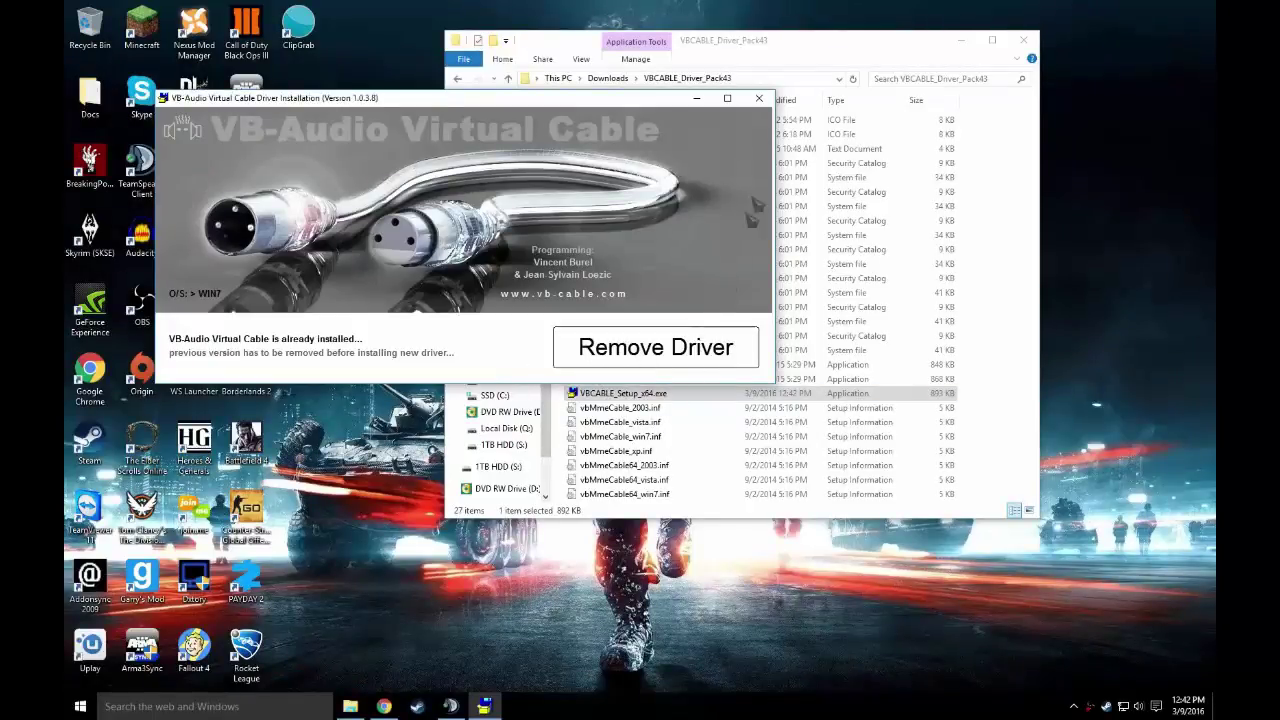
left_click(759, 97)
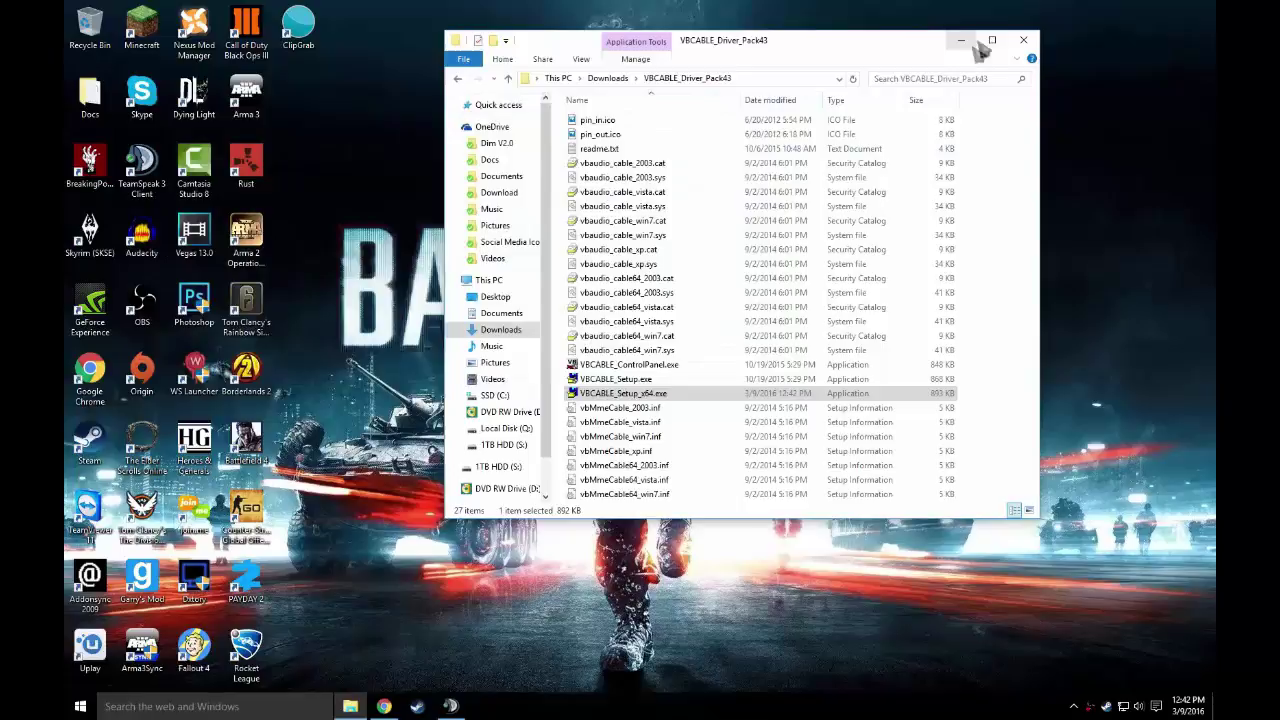
Delete both VBCABLE items from Downloads and close File Explorer.
left_click(609, 78)
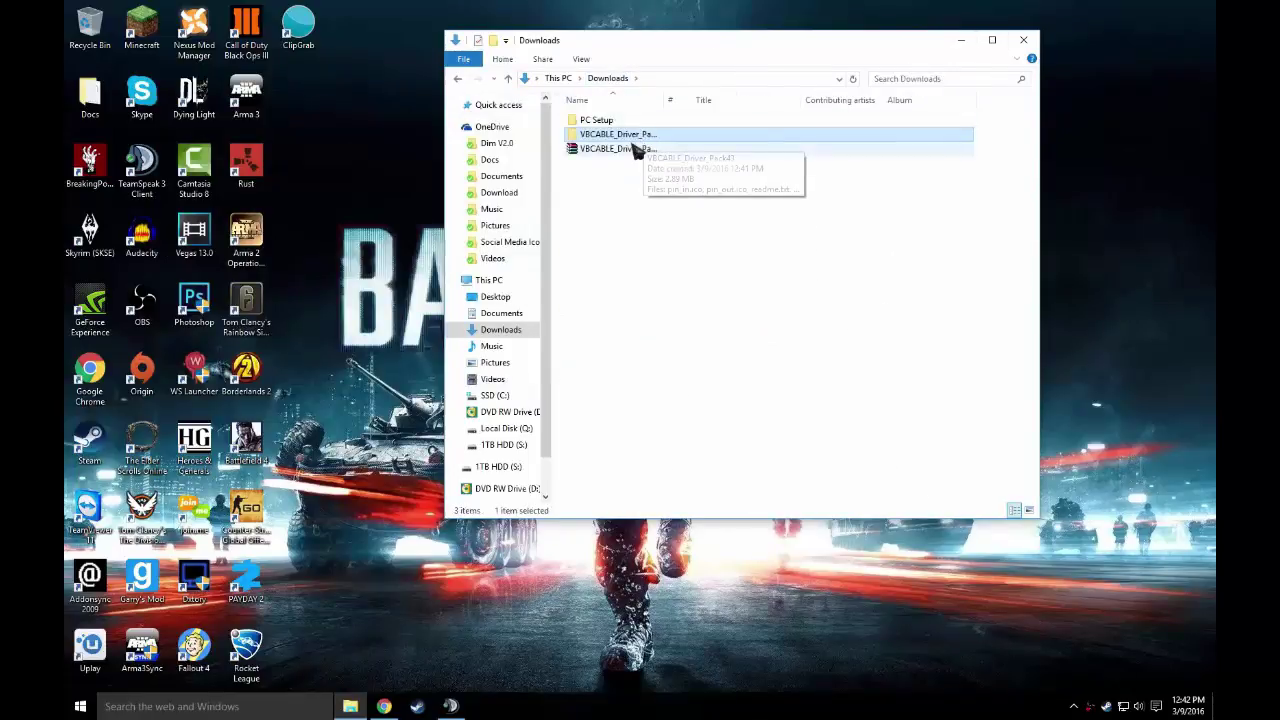
left_click_drag(632, 190, 604, 134)
right_click(604, 134)
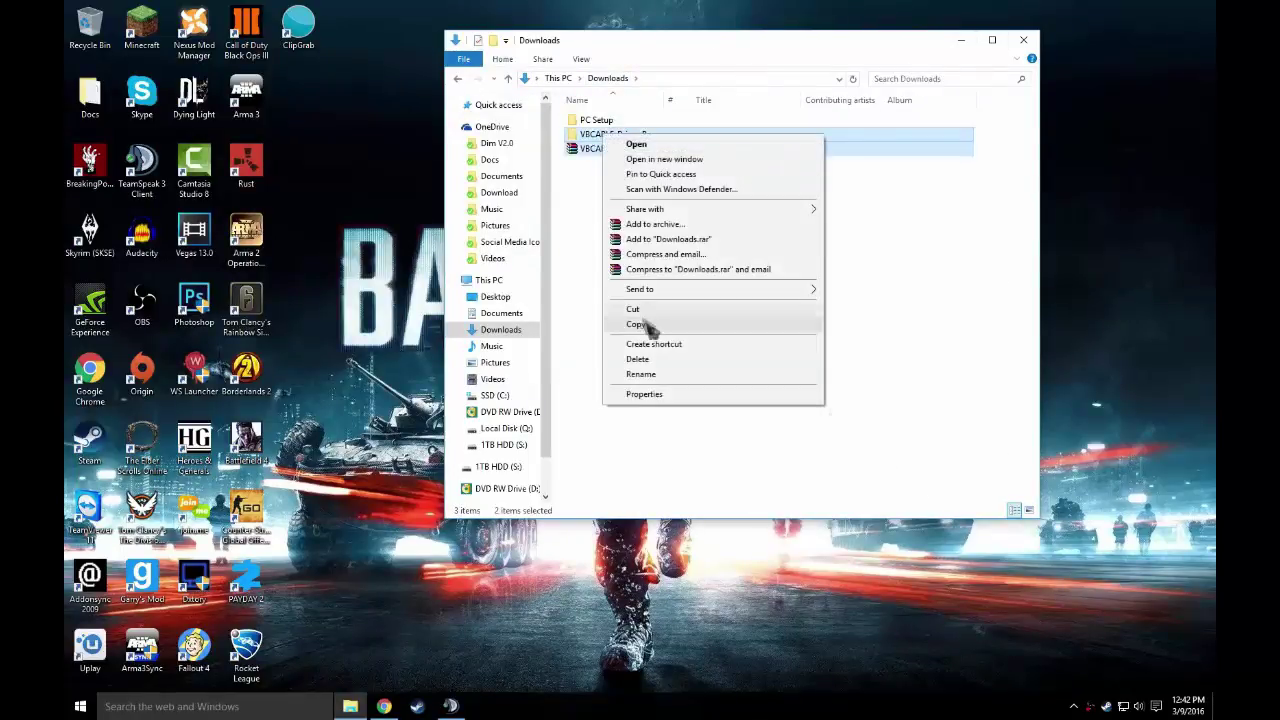
left_click(638, 358)
left_click(1023, 40)
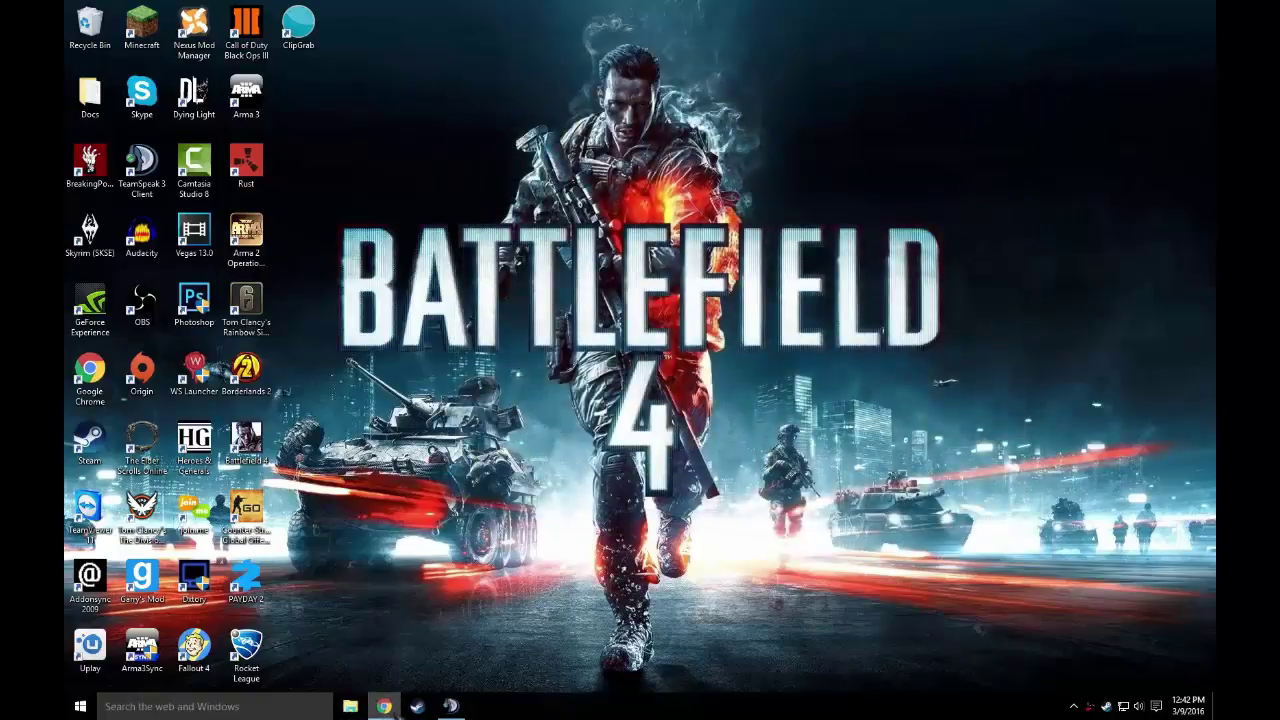
Restore Chrome and flip between the ClipGrab and VB-Audio tabs.
left_click(384, 706)
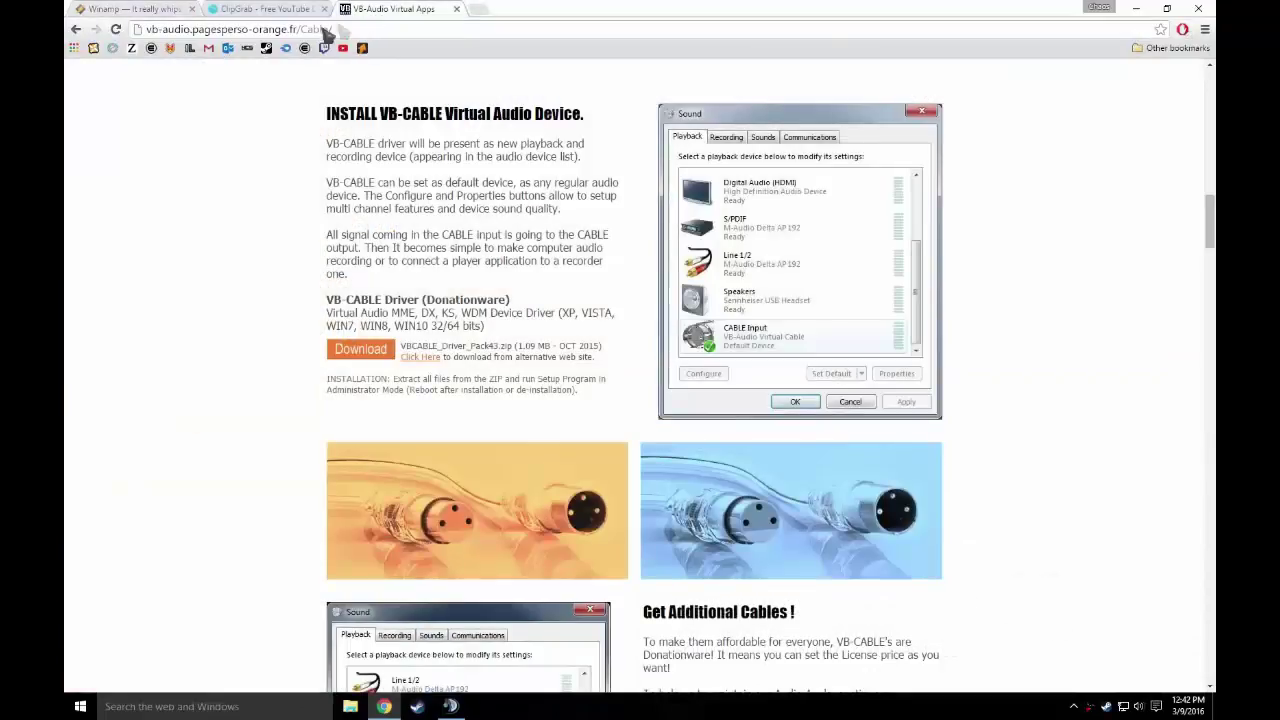
key("ctrl+Tab")
key("ctrl+Tab")
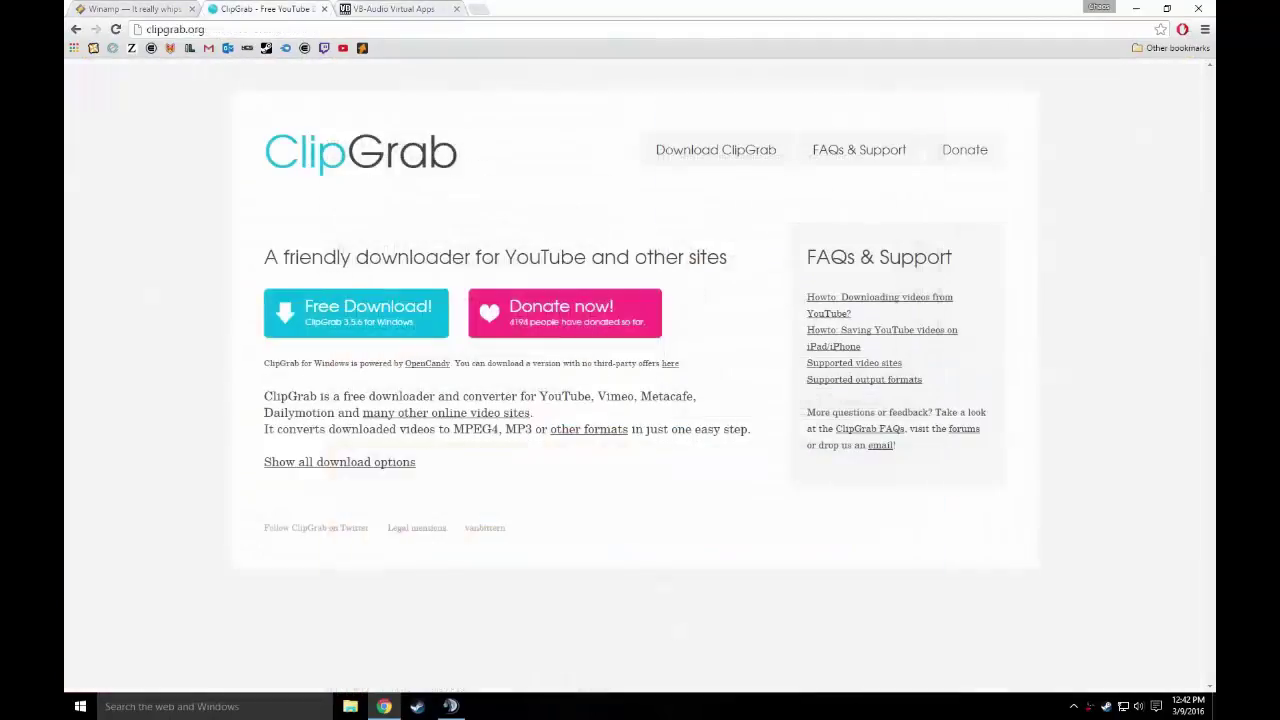
key("ctrl+shift+Tab")
scroll(208, 214, "up", 3)
left_click(420, 9)
scroll(378, 220, "up", 5)
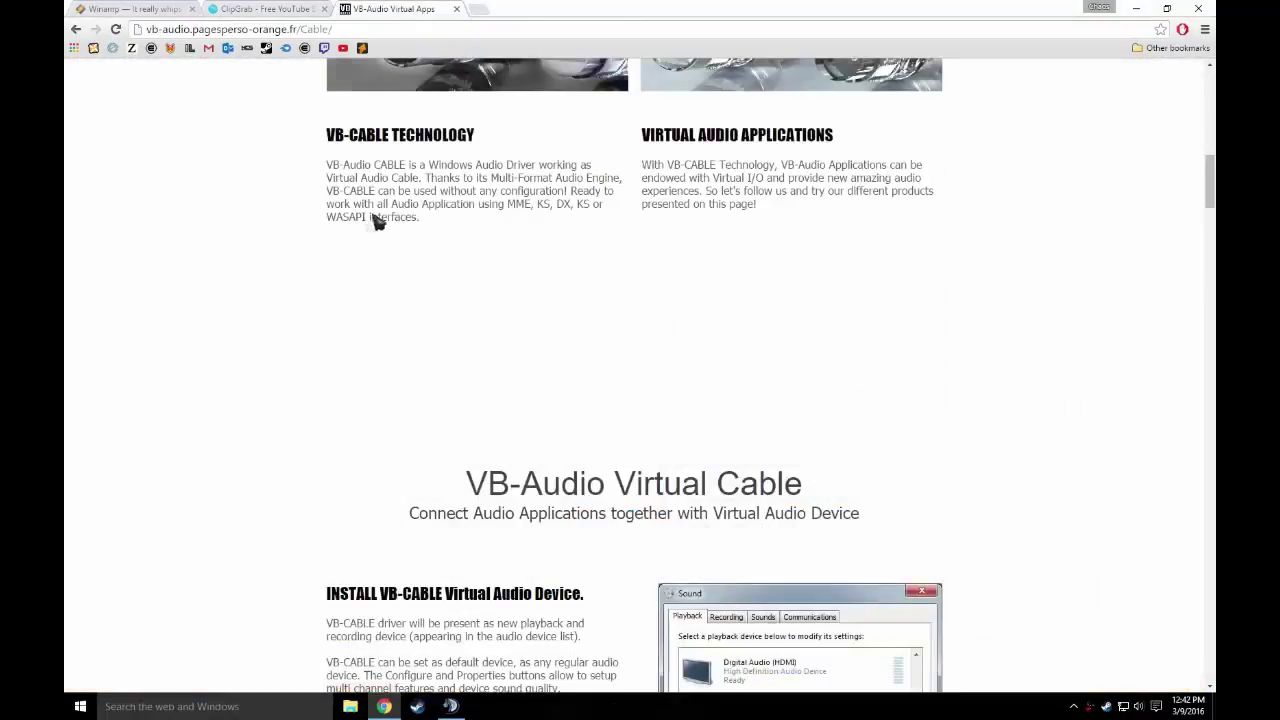
key("ctrl+shift+Tab")
key("ctrl+Tab")
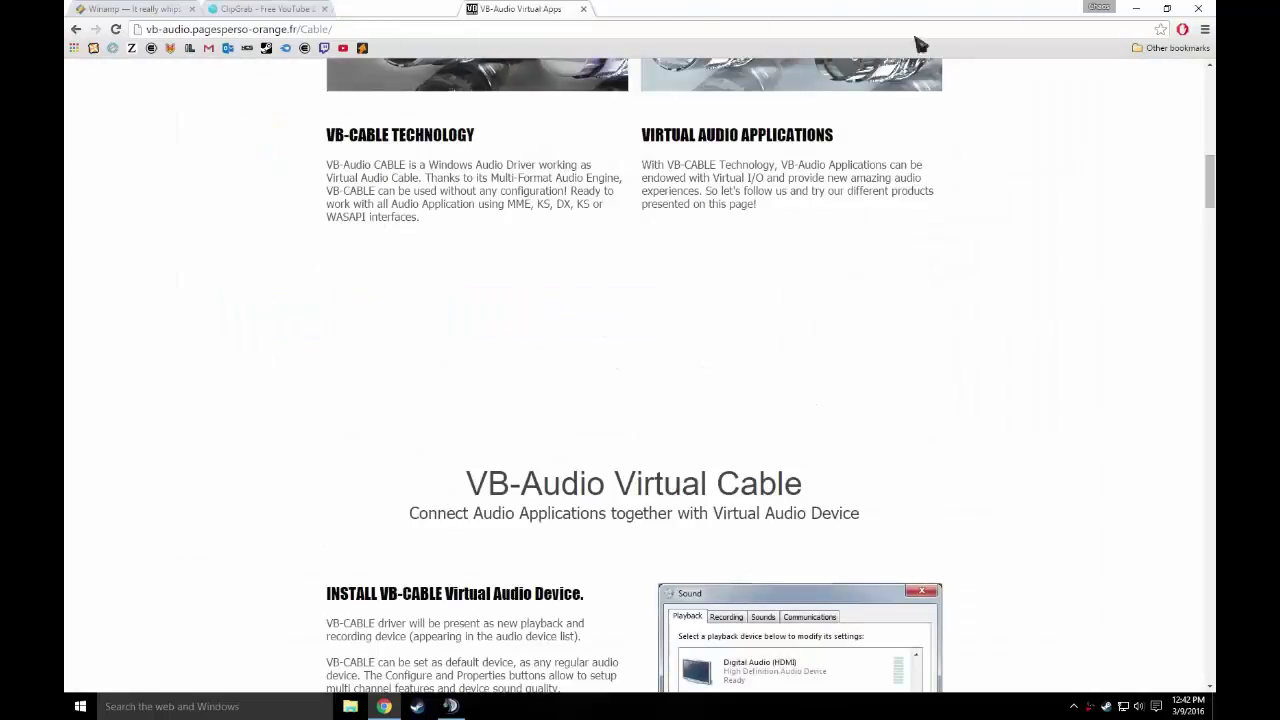
scroll(455, 333, "down", 2)
scroll(455, 333, "down", 1)
key("ctrl+shift+Tab")
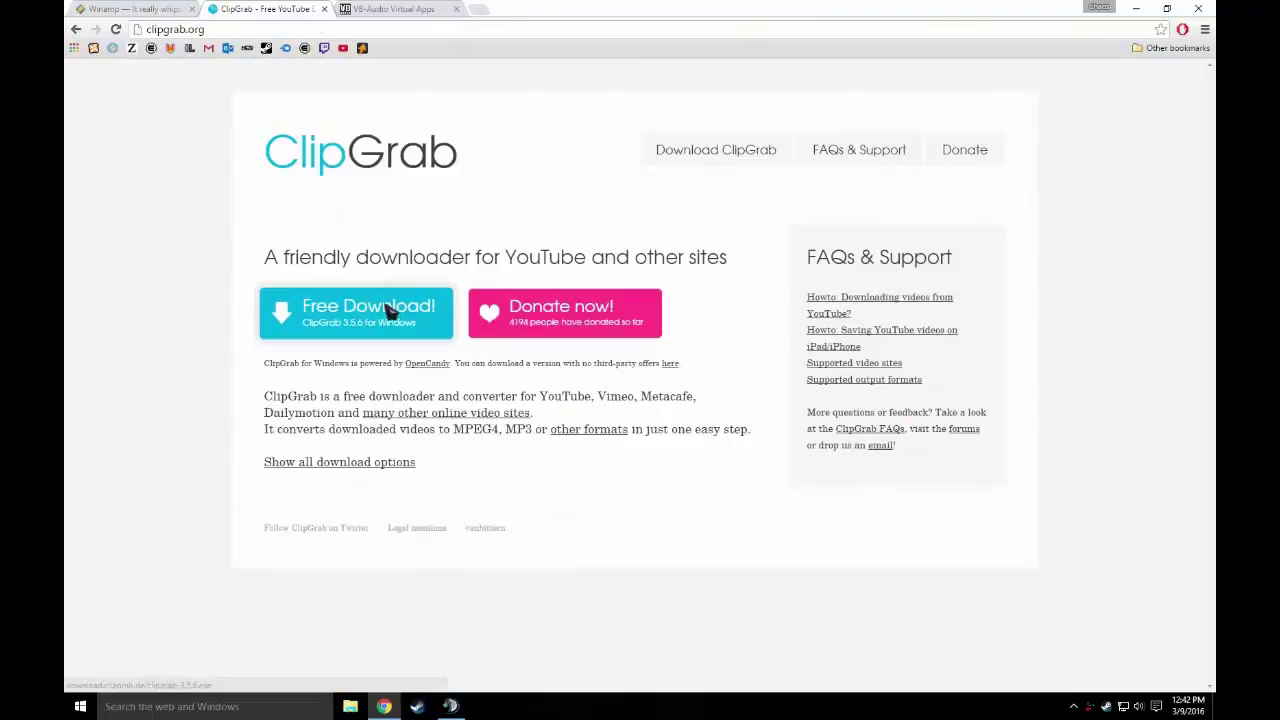
key("ctrl+Tab")
Start the free ClipGrab 3.5.6 installer download and bring up File Explorer.
left_click(326, 14)
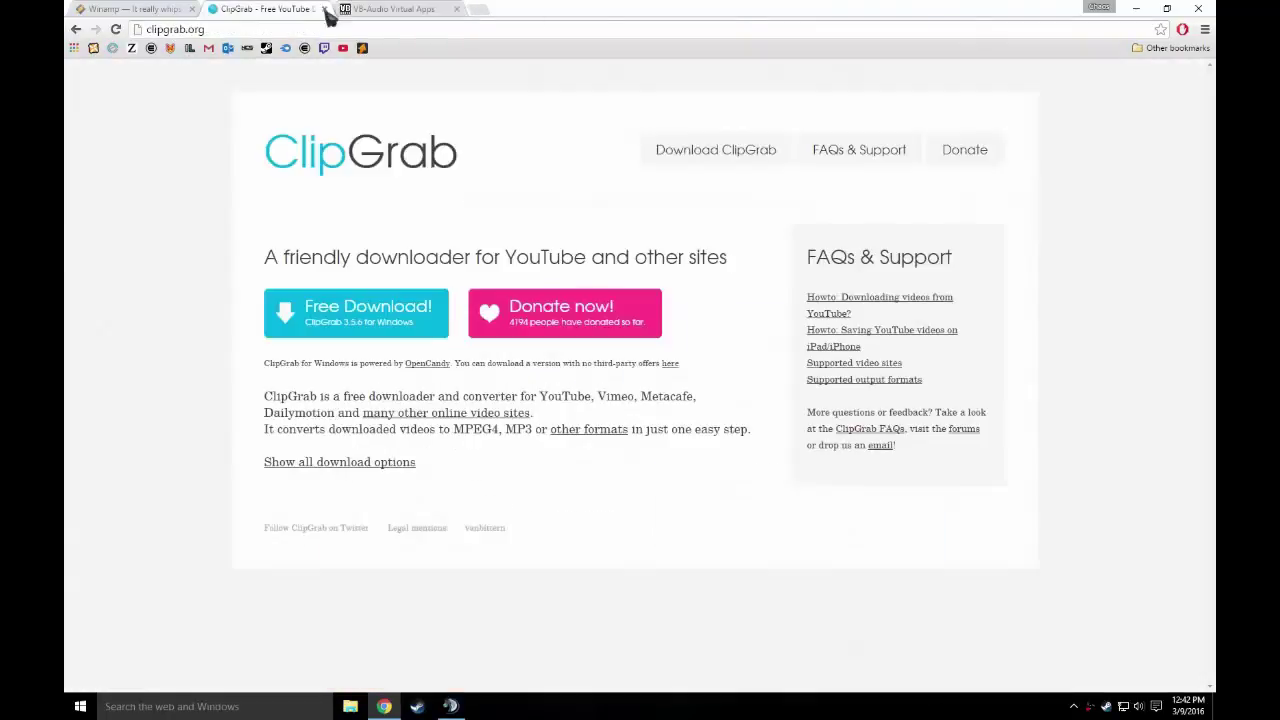
left_click(385, 333)
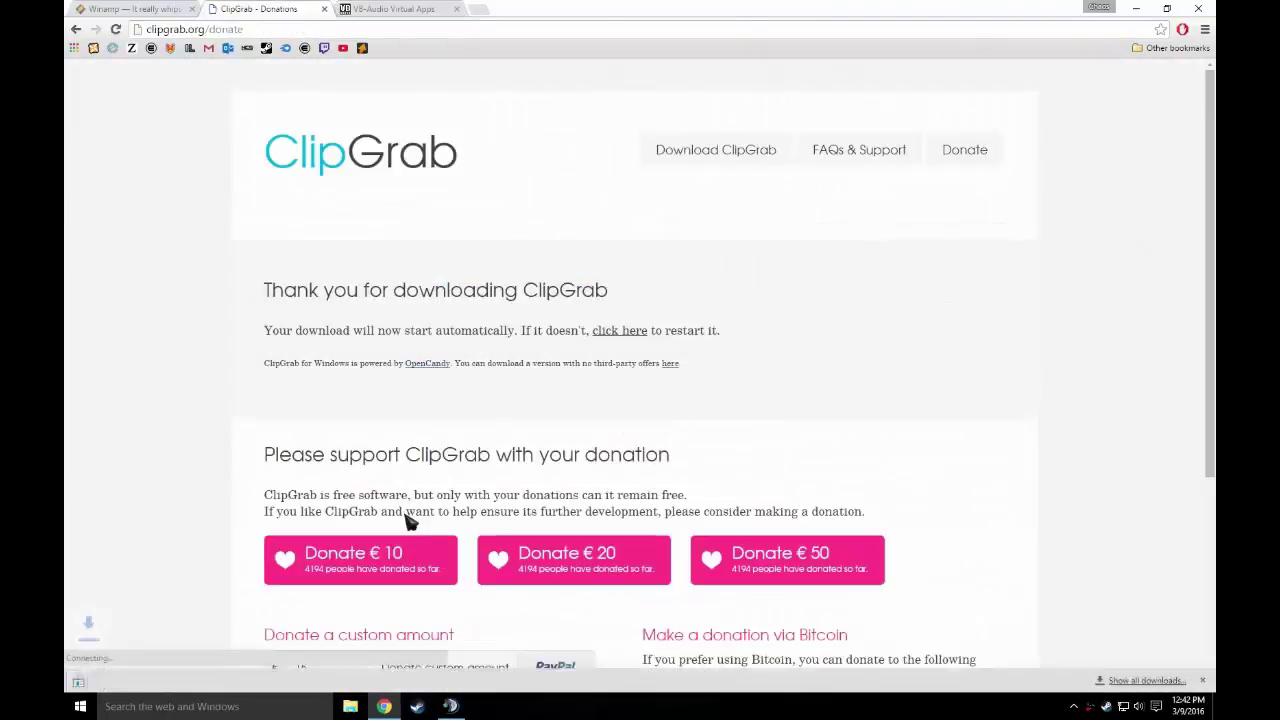
scroll(230, 590, "down", 3)
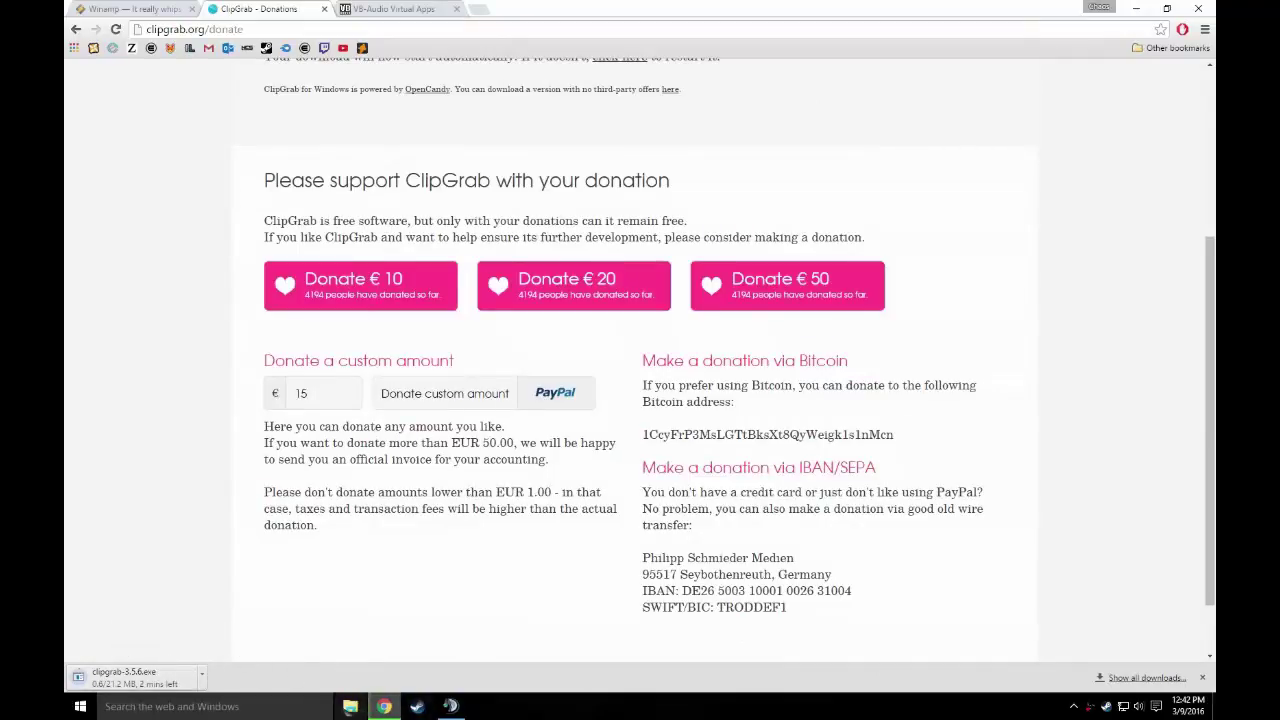
left_click(350, 706)
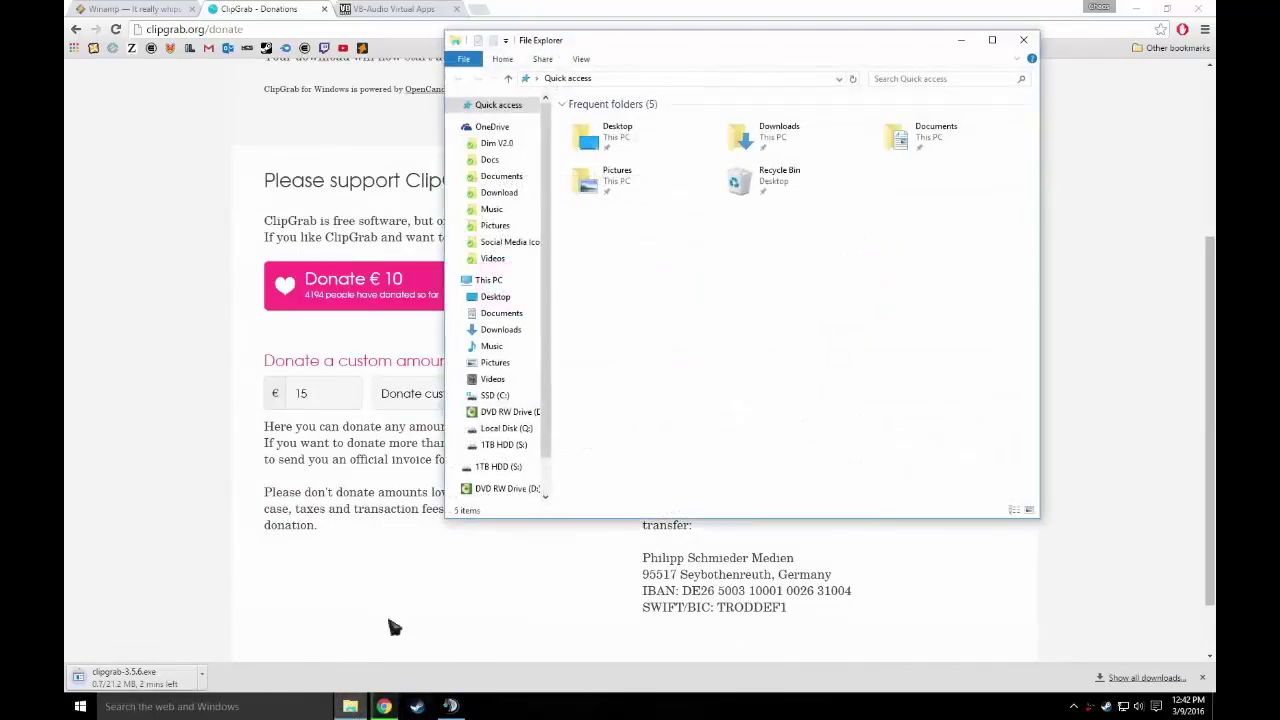
From winamp.com, open the Winamp News forum thread and jump to its download section.
left_click(961, 40)
key("ctrl+shift+Tab")
scroll(598, 340, "down", 8)
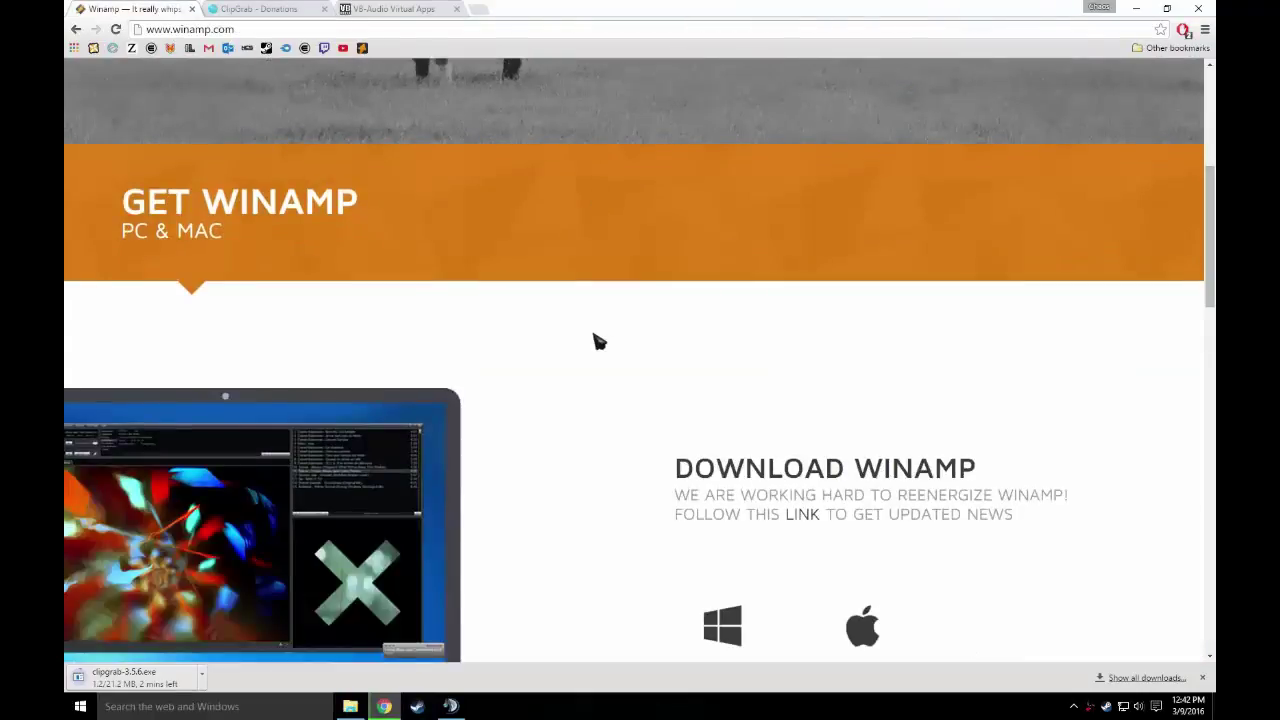
scroll(680, 294, "up", 4)
scroll(666, 306, "down", 3)
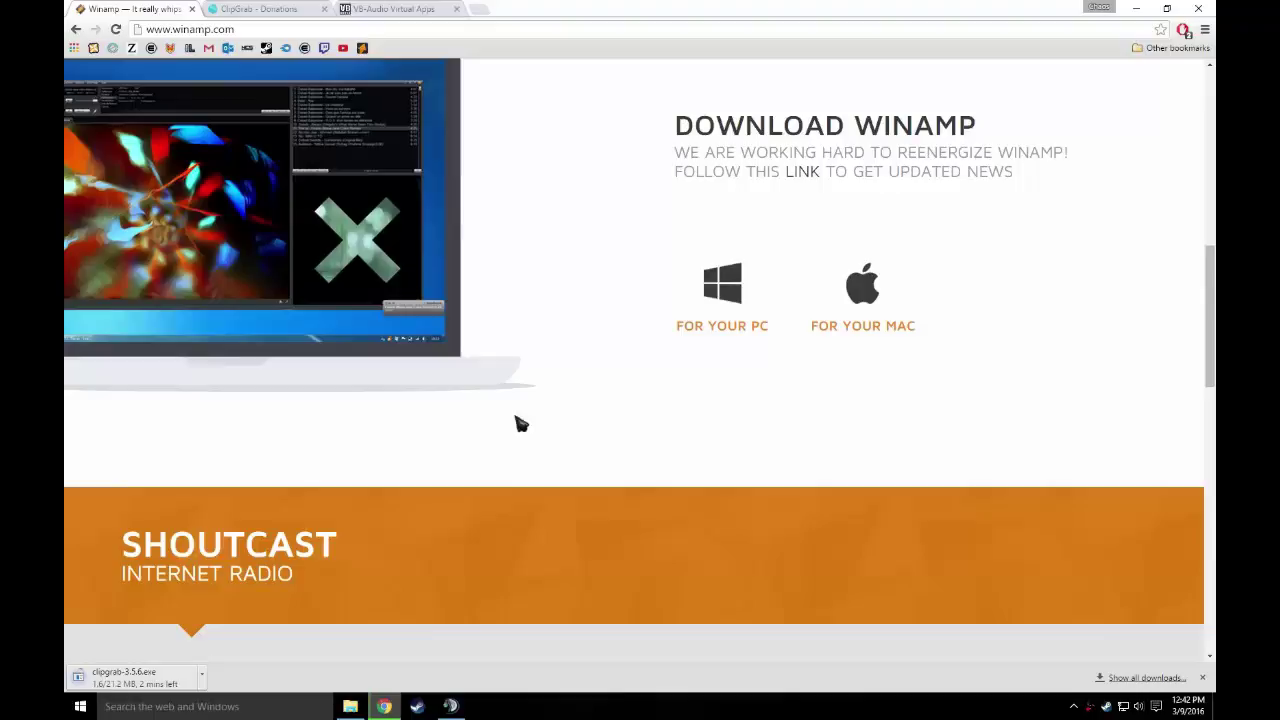
scroll(530, 432, "up", 5)
scroll(486, 430, "down", 3)
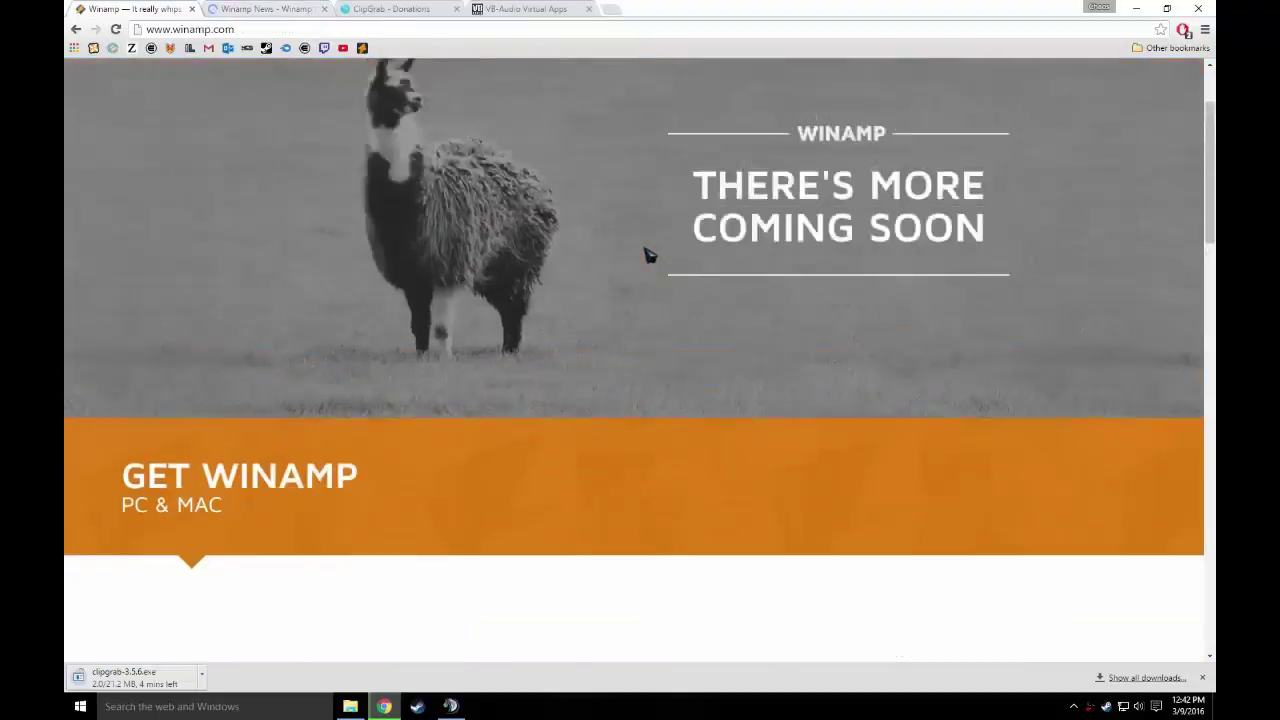
scroll(660, 270, "down", 4)
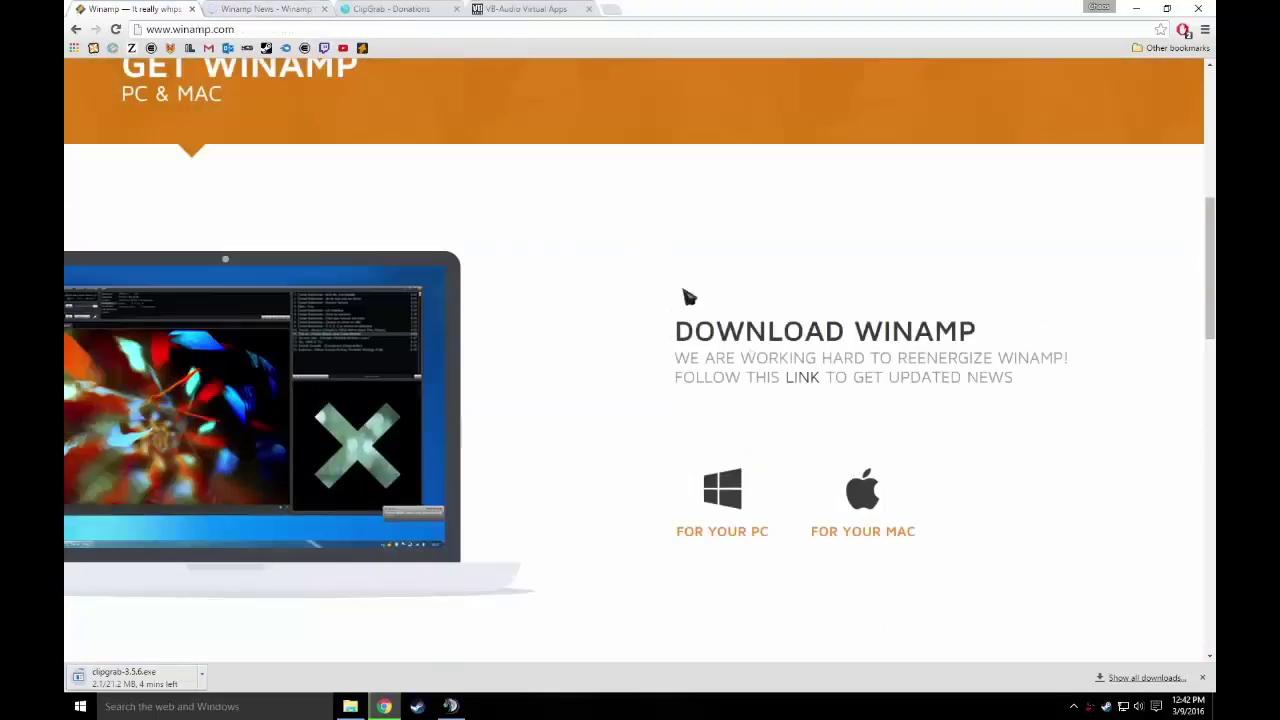
left_click(668, 498)
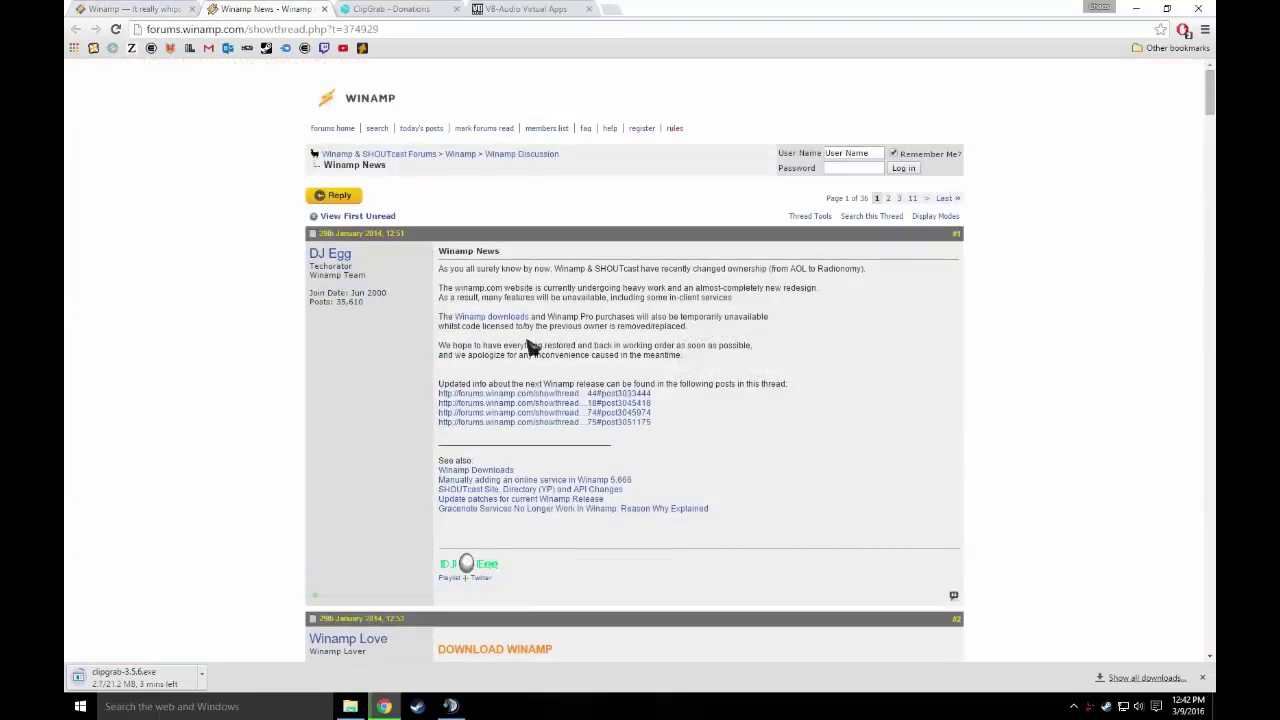
left_click(505, 320)
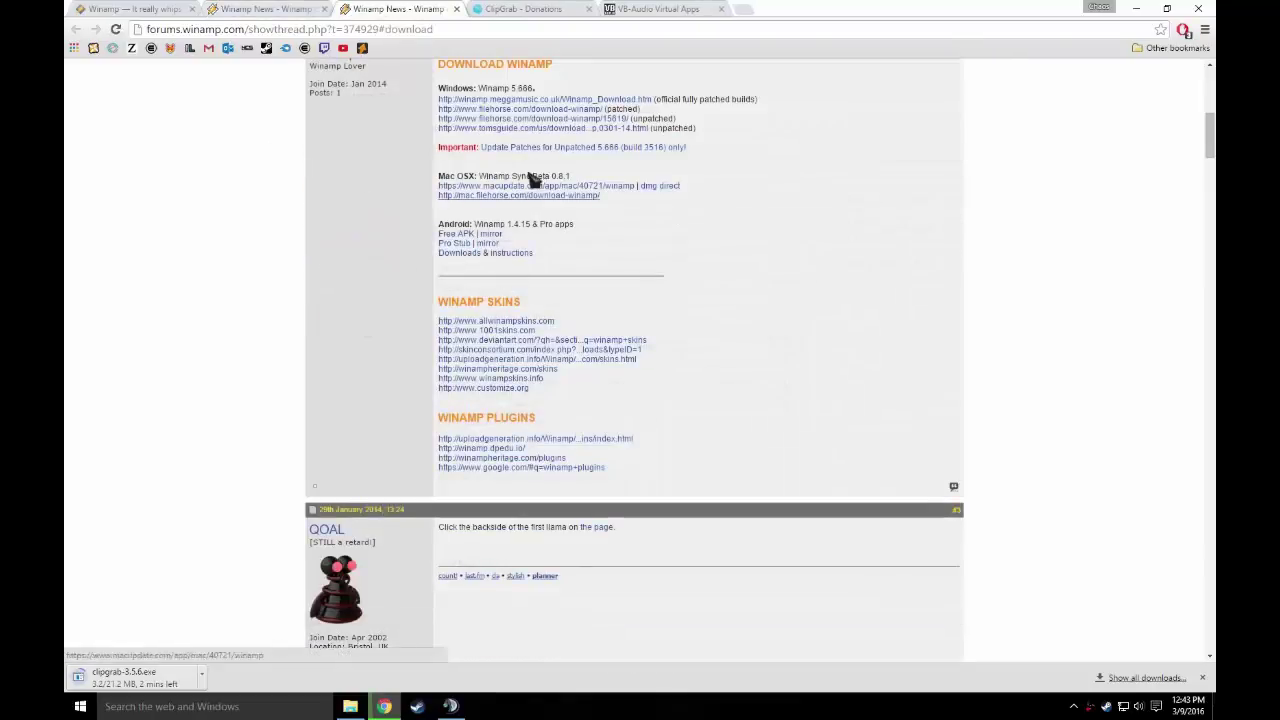
scroll(545, 170, "up", 2)
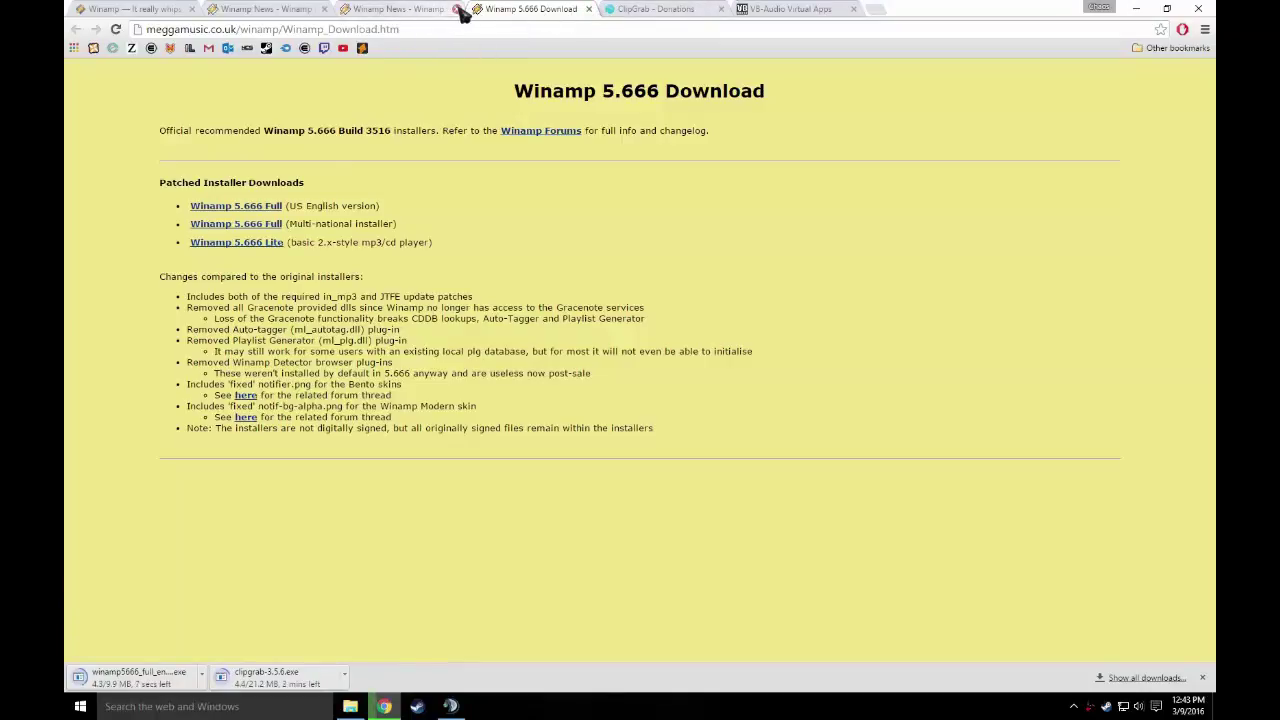
Close the Winamp forum and winamp.com tabs, then check the Winamp 5.666 installer in Downloads.
left_click(456, 9)
left_click(305, 10)
left_click(323, 9)
left_click(203, 14)
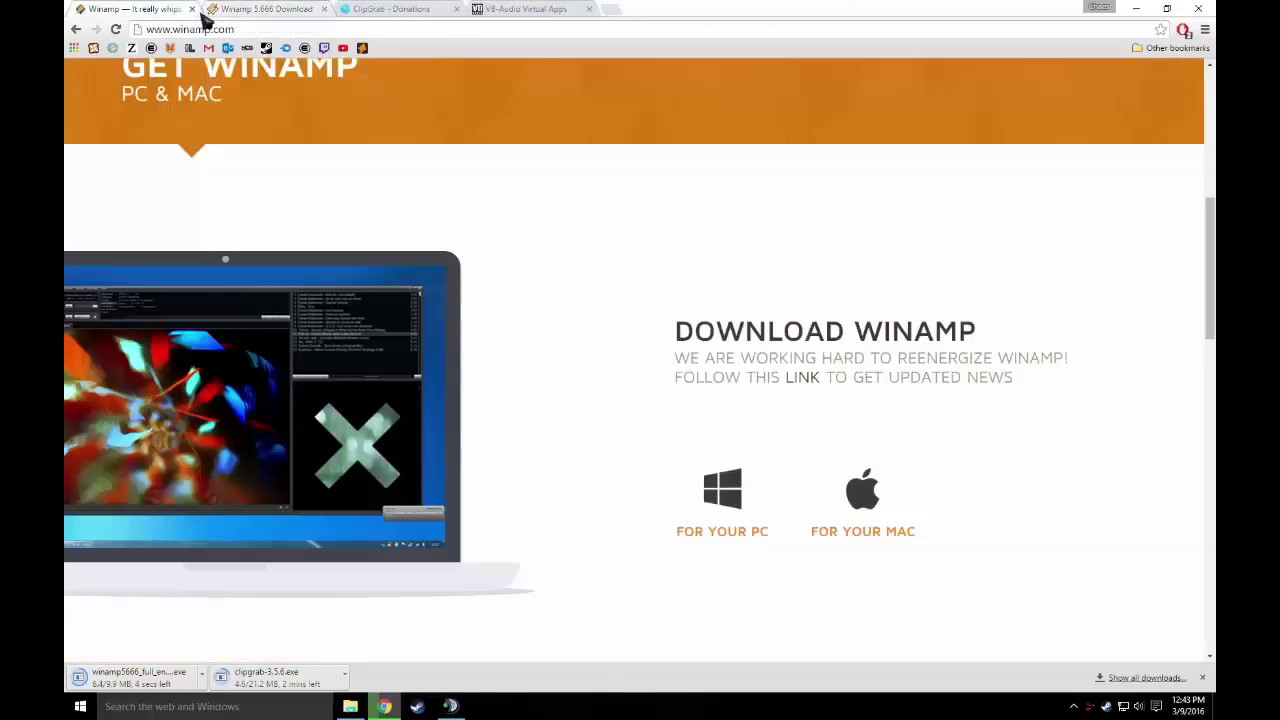
left_click(193, 10)
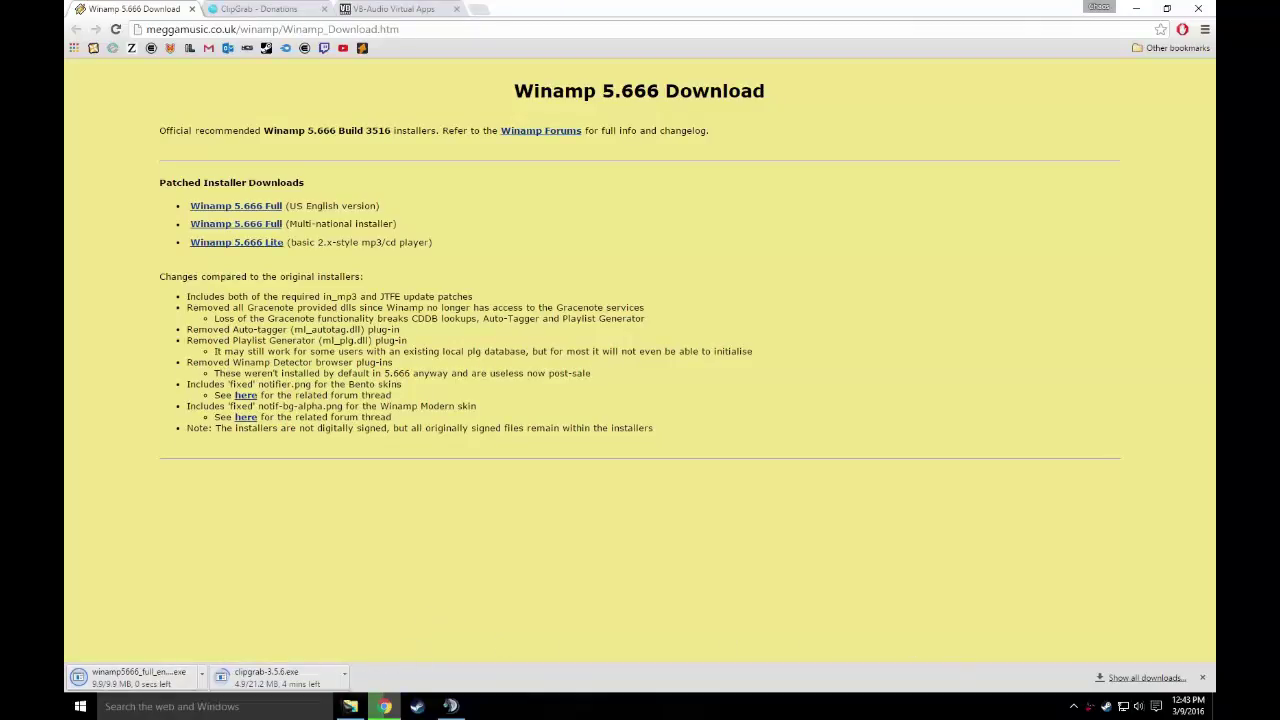
left_click(350, 706)
left_click(350, 706)
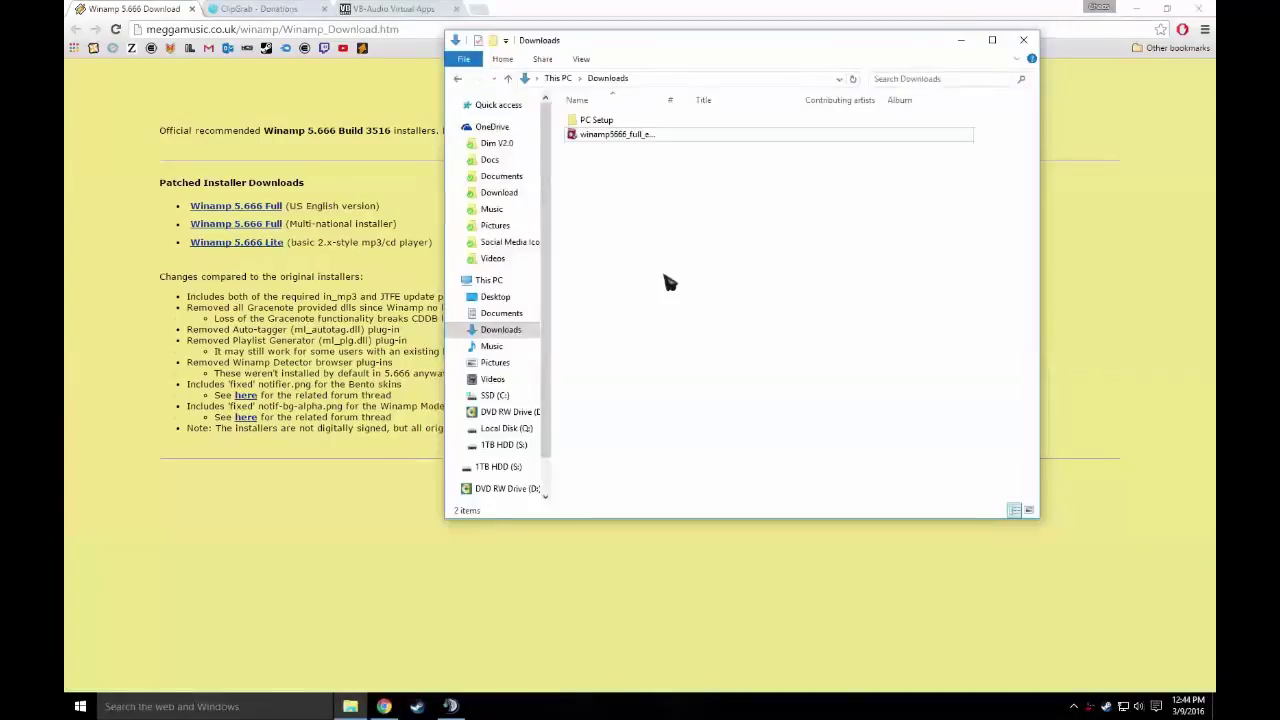
Switch from the ClipGrab donations page to the clipgrab.org homepage.
left_click(961, 40)
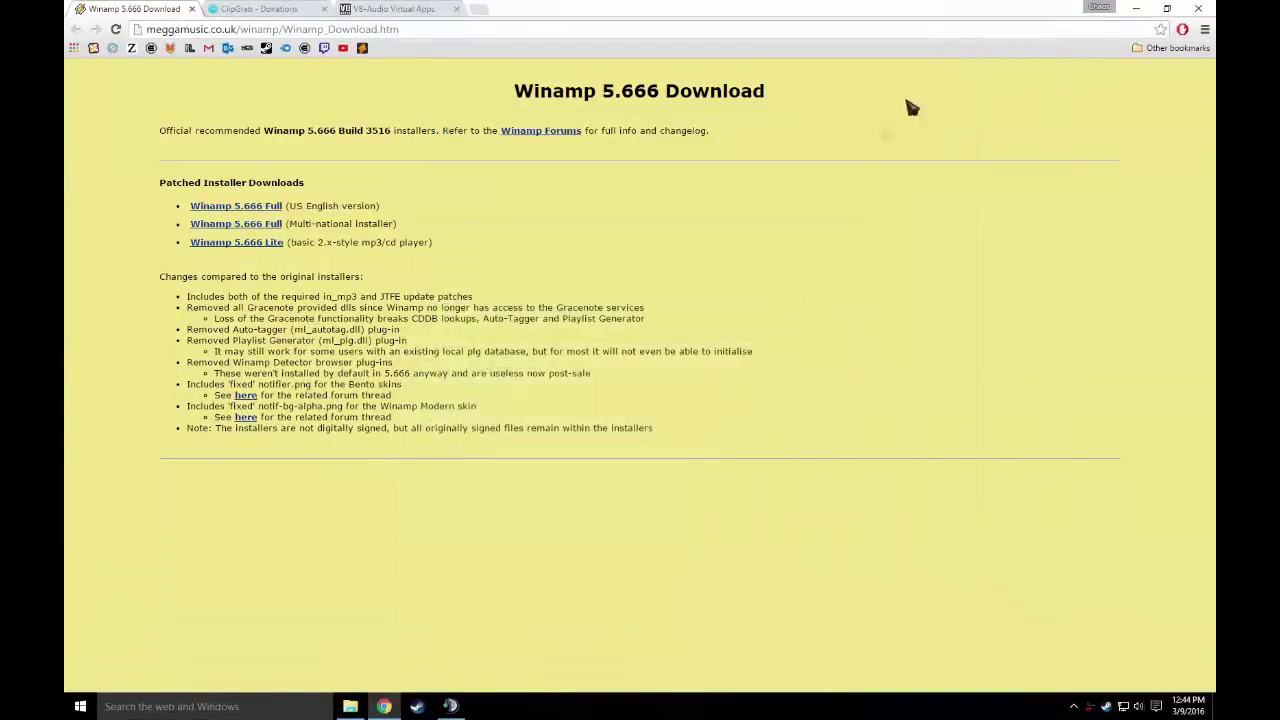
left_click(290, 9)
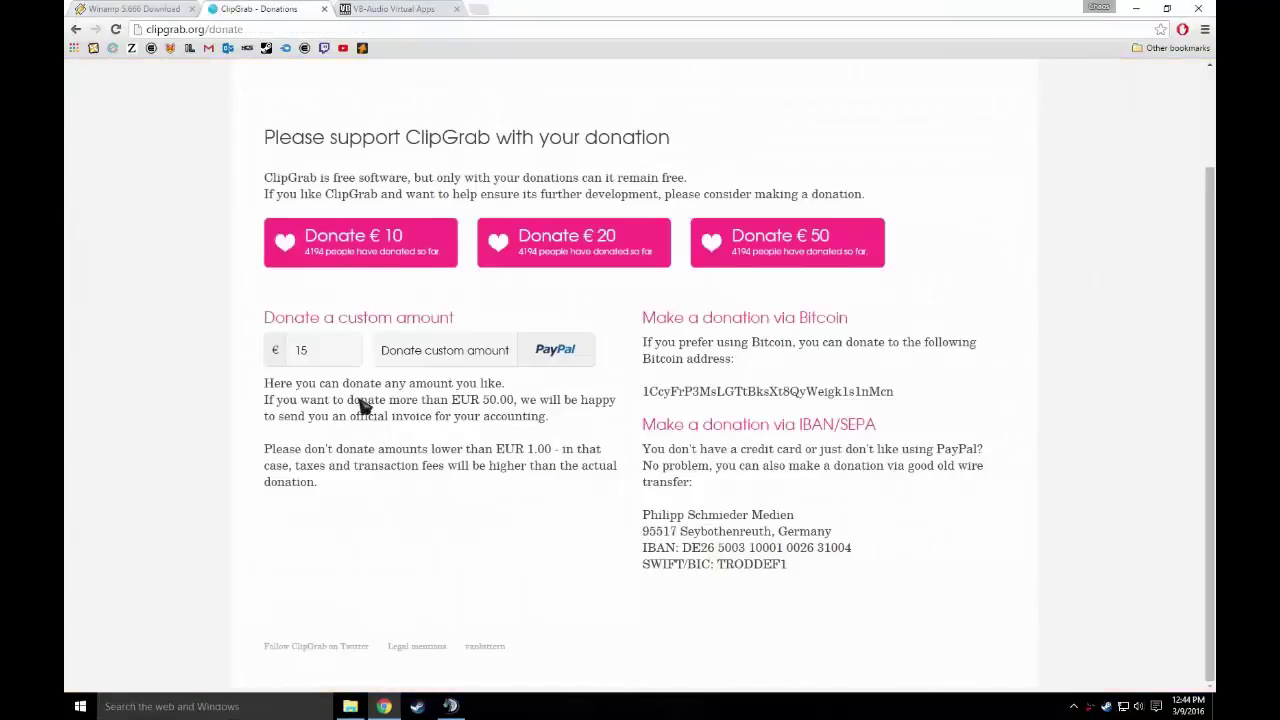
scroll(230, 385, "up", 3)
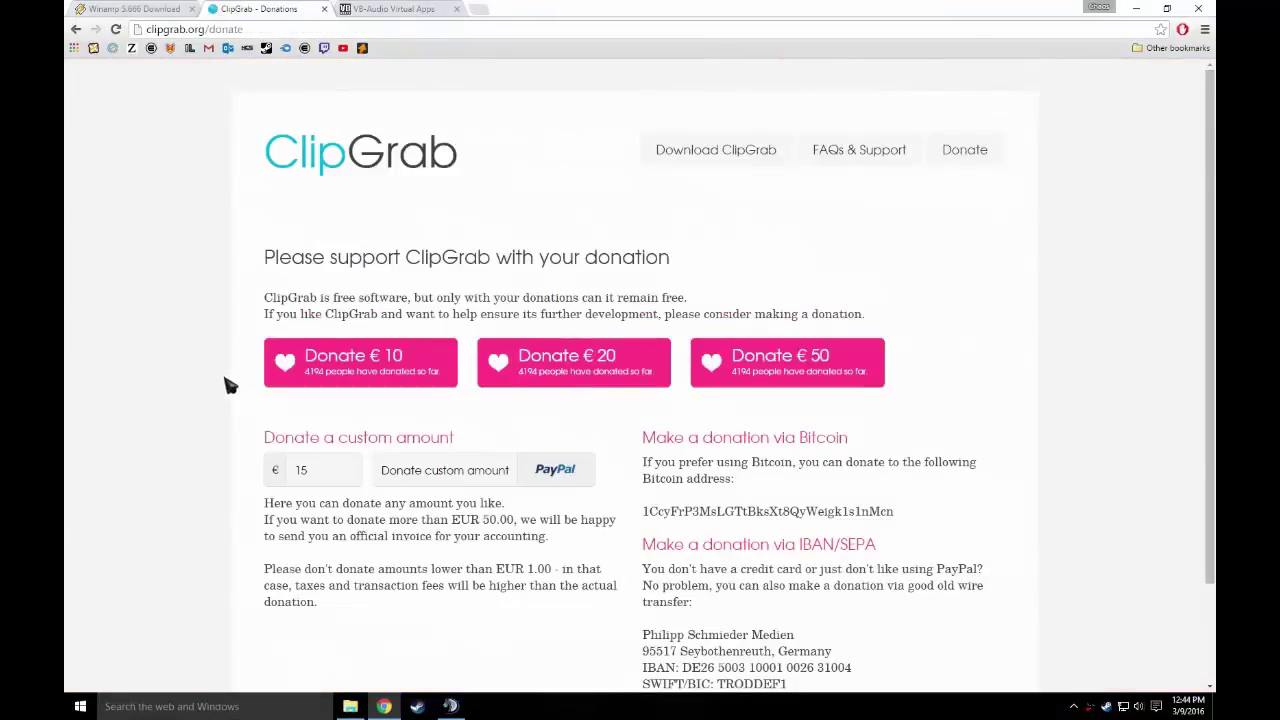
left_click(736, 150)
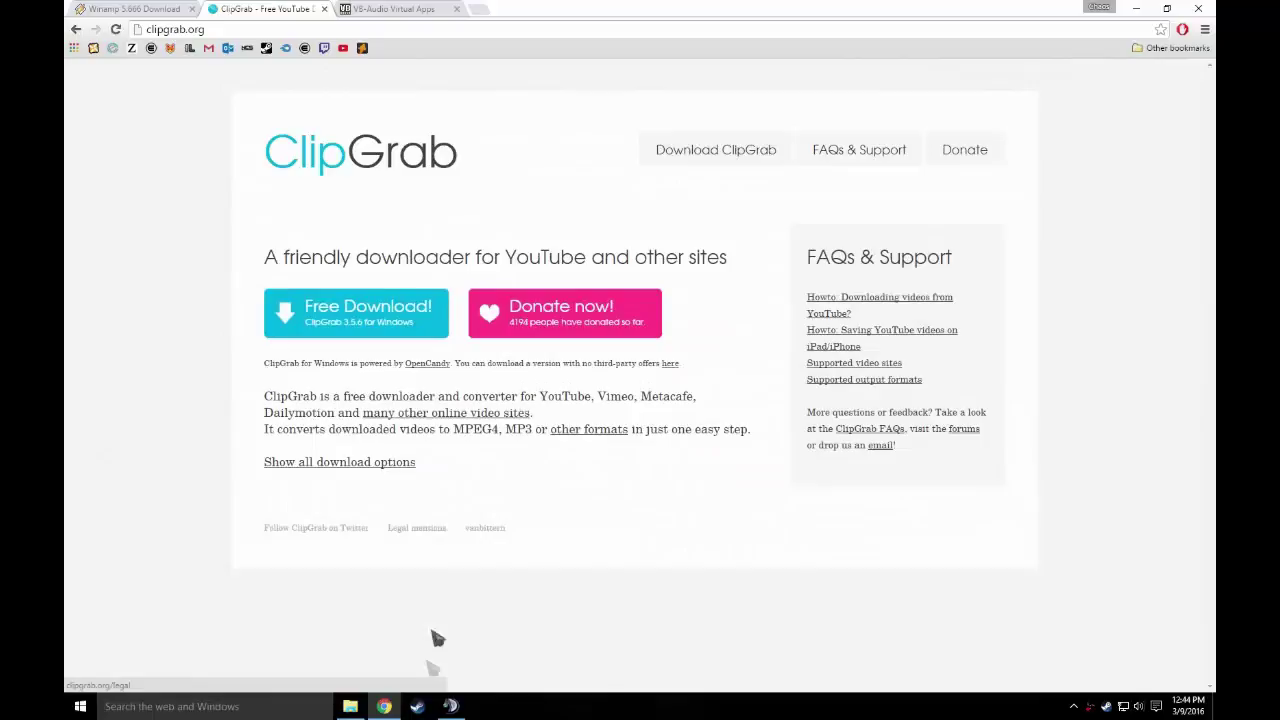
left_click(352, 706)
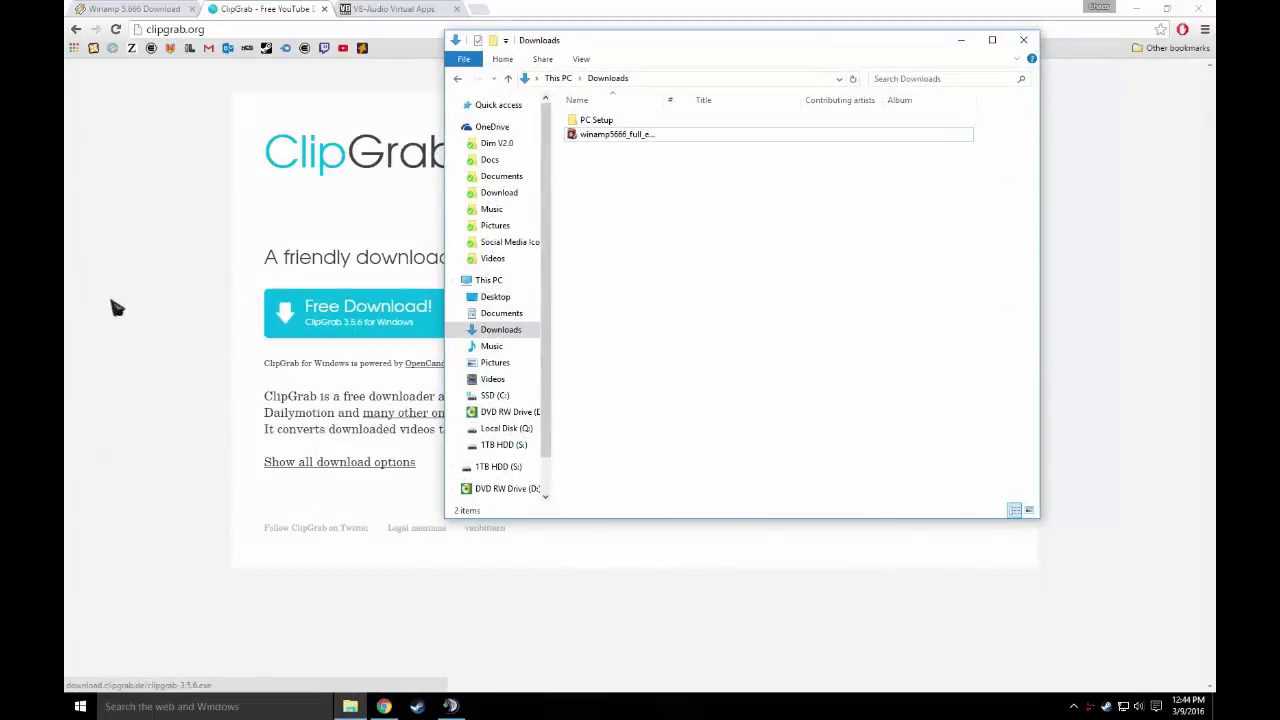
left_click(167, 308)
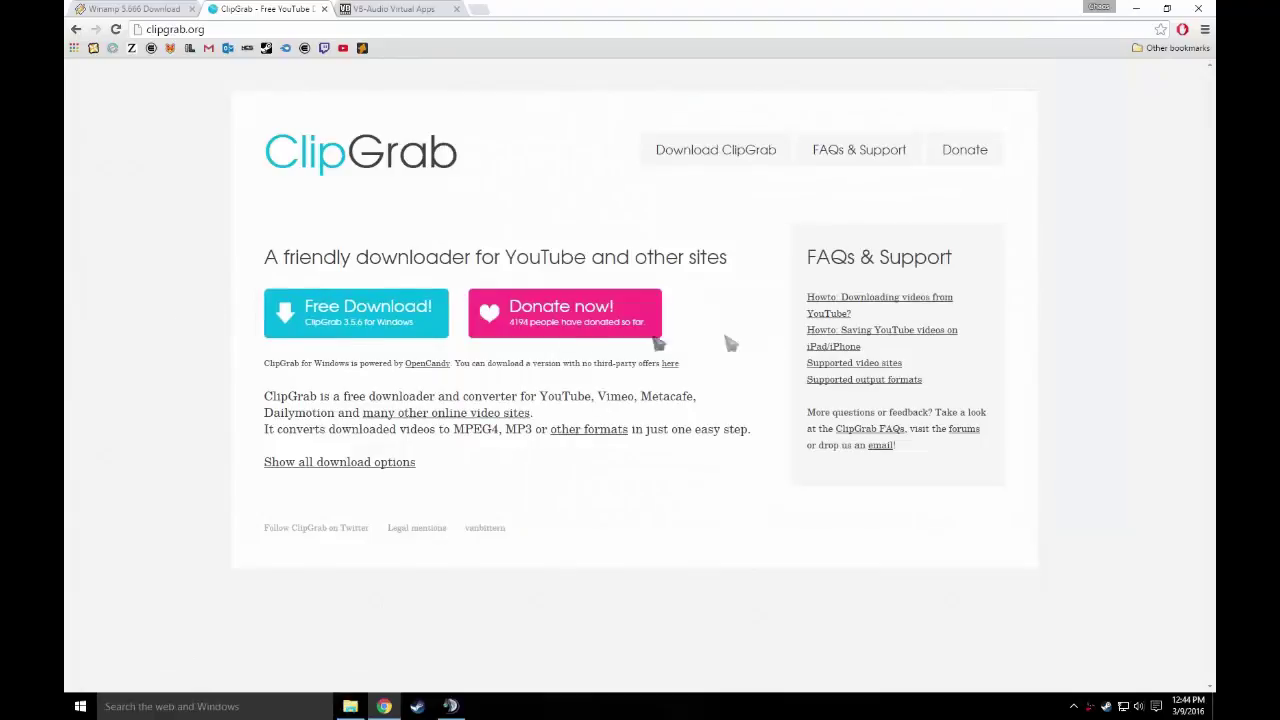
View ClipGrab's supported output formats page, then go back to the homepage.
left_click_drag(123, 350, 756, 514)
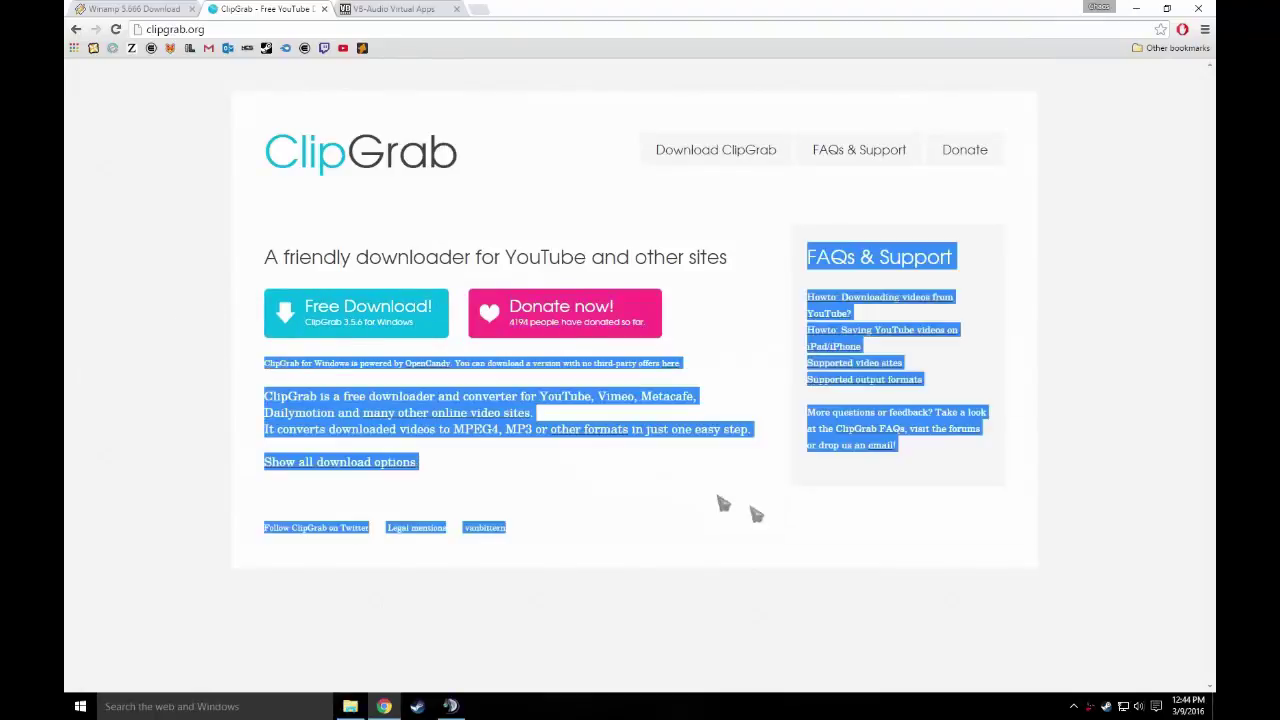
left_click(588, 428)
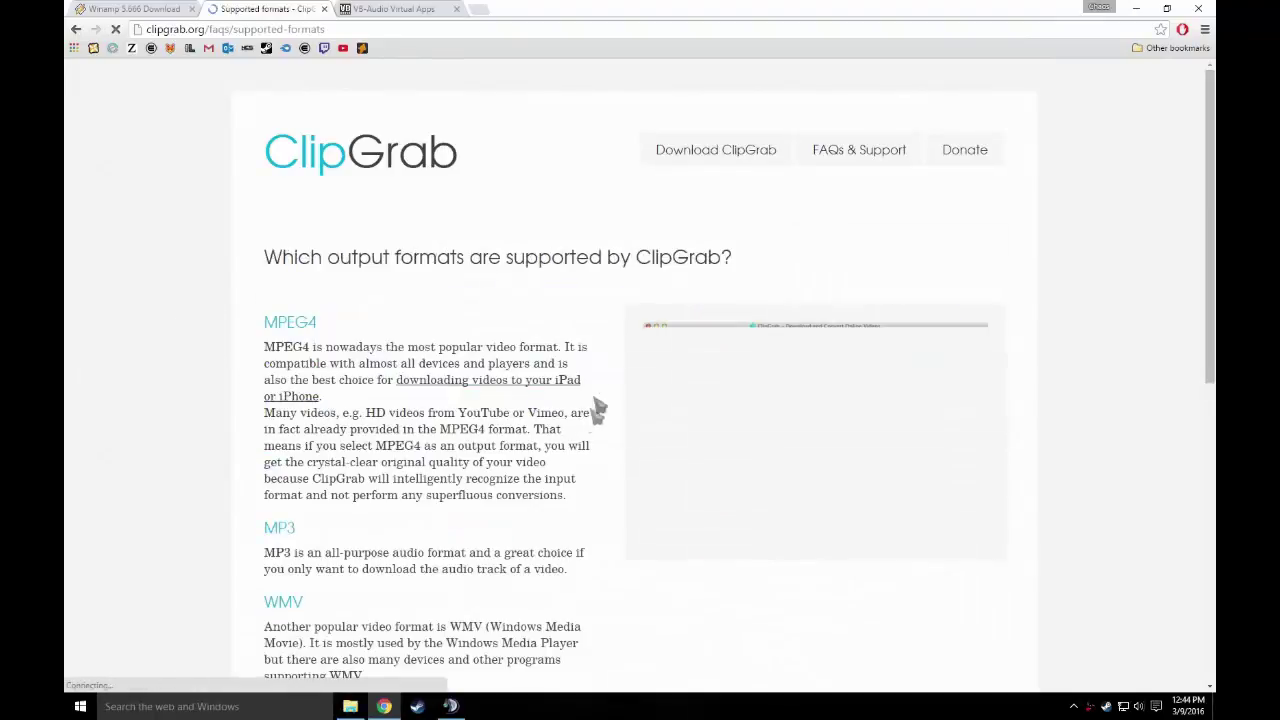
left_click(78, 28)
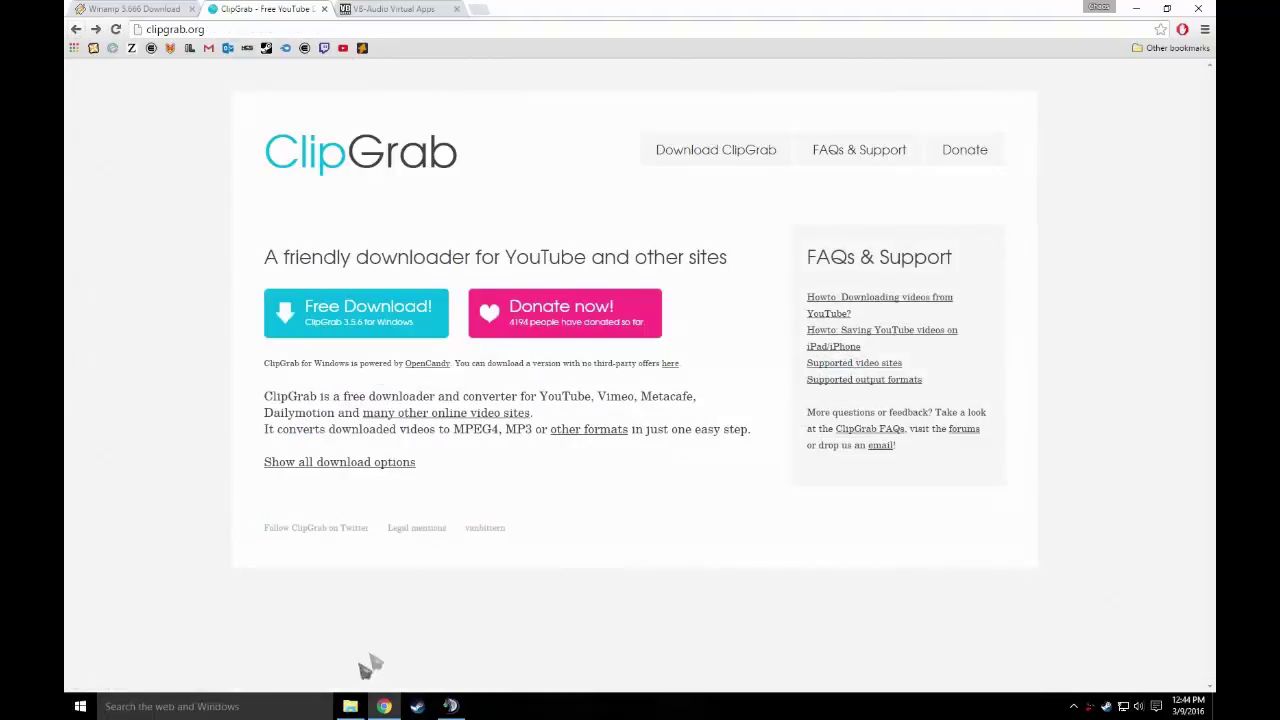
left_click(350, 706)
left_click(960, 41)
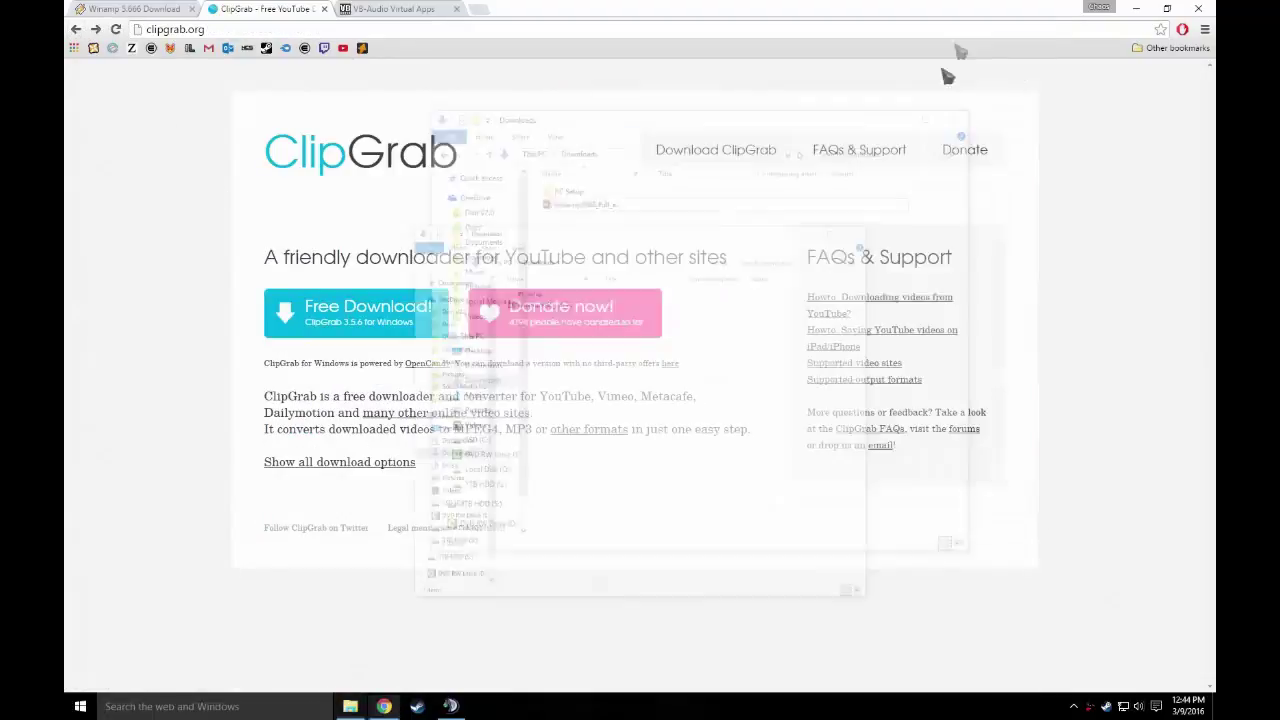
key("super+d")
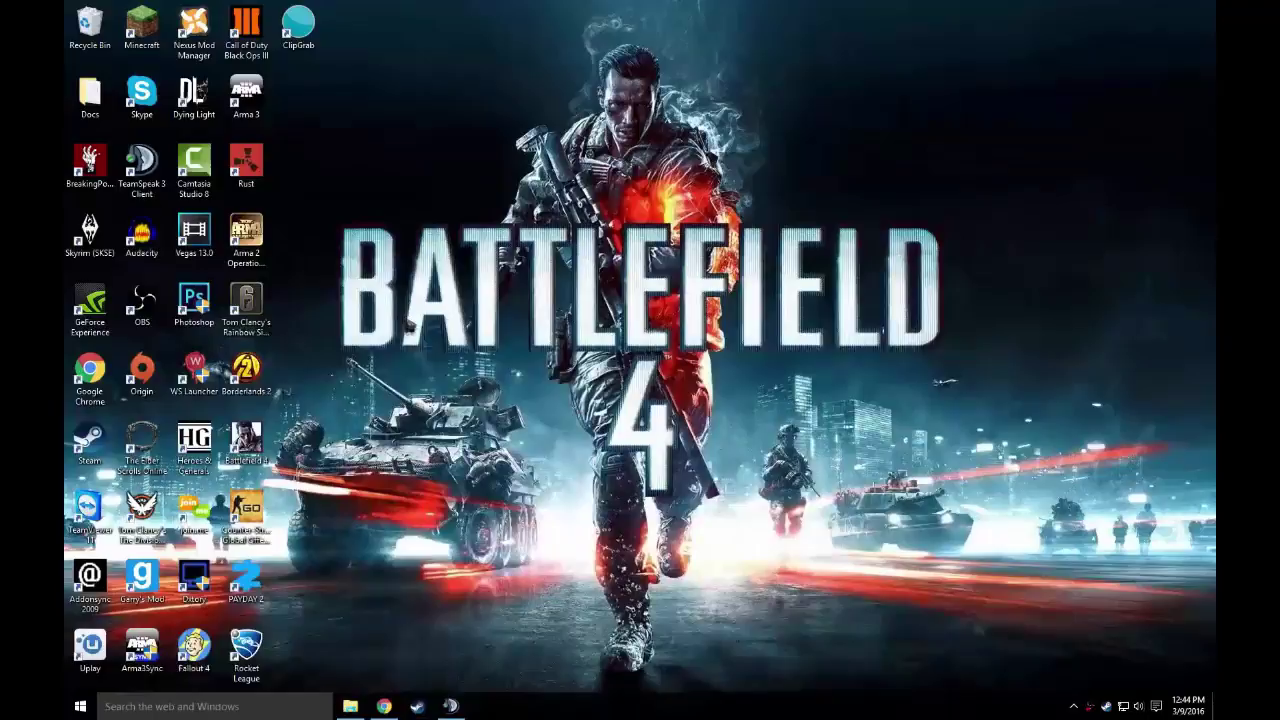
double_click(298, 25)
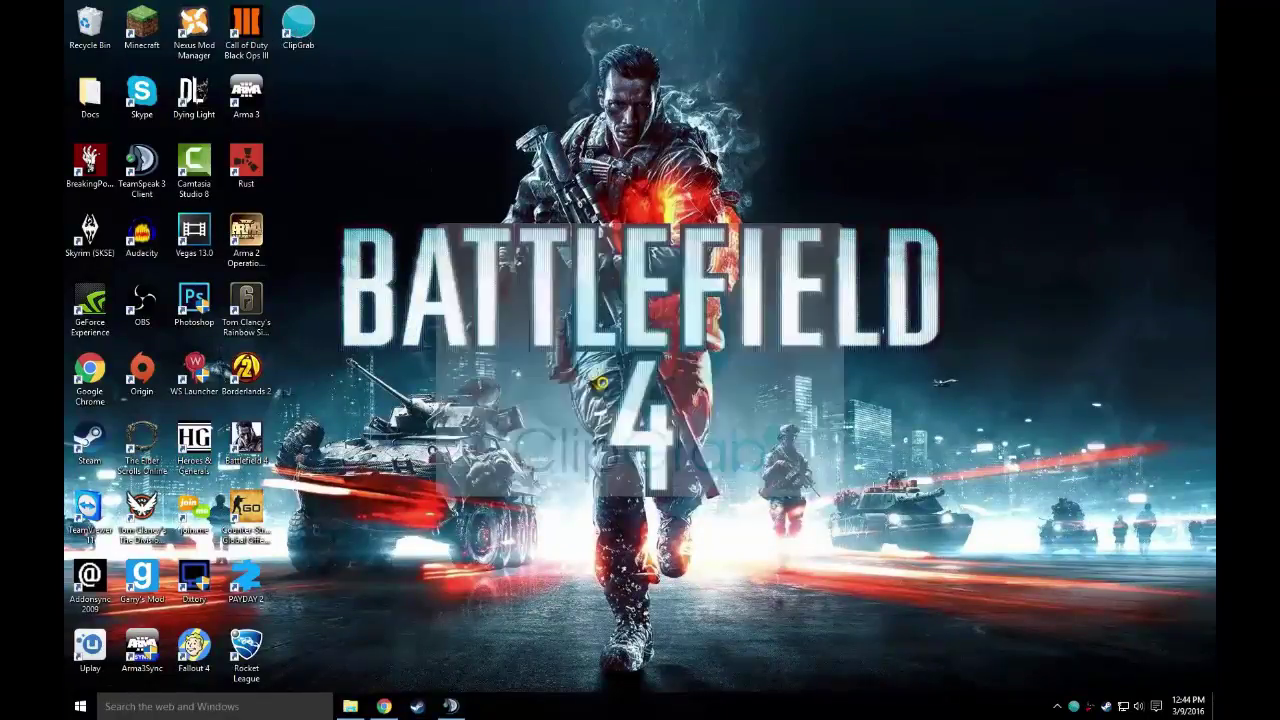
left_click(513, 289)
left_click(432, 289)
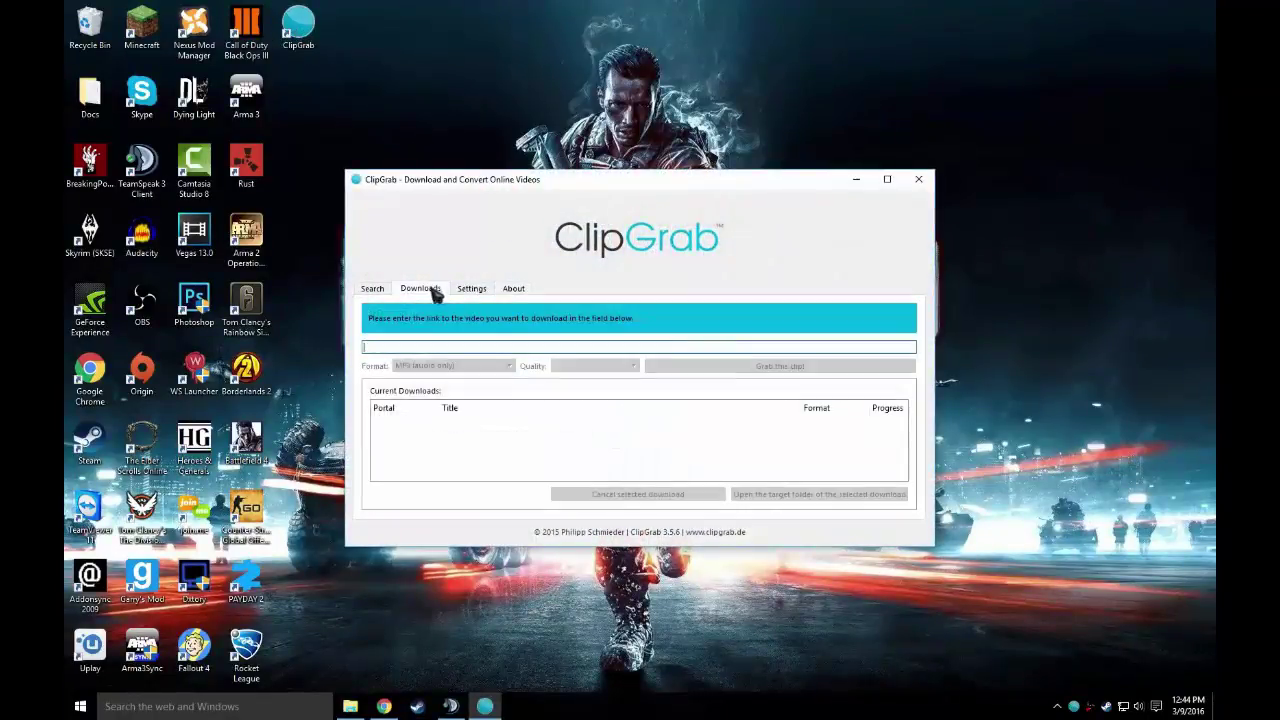
left_click(543, 347)
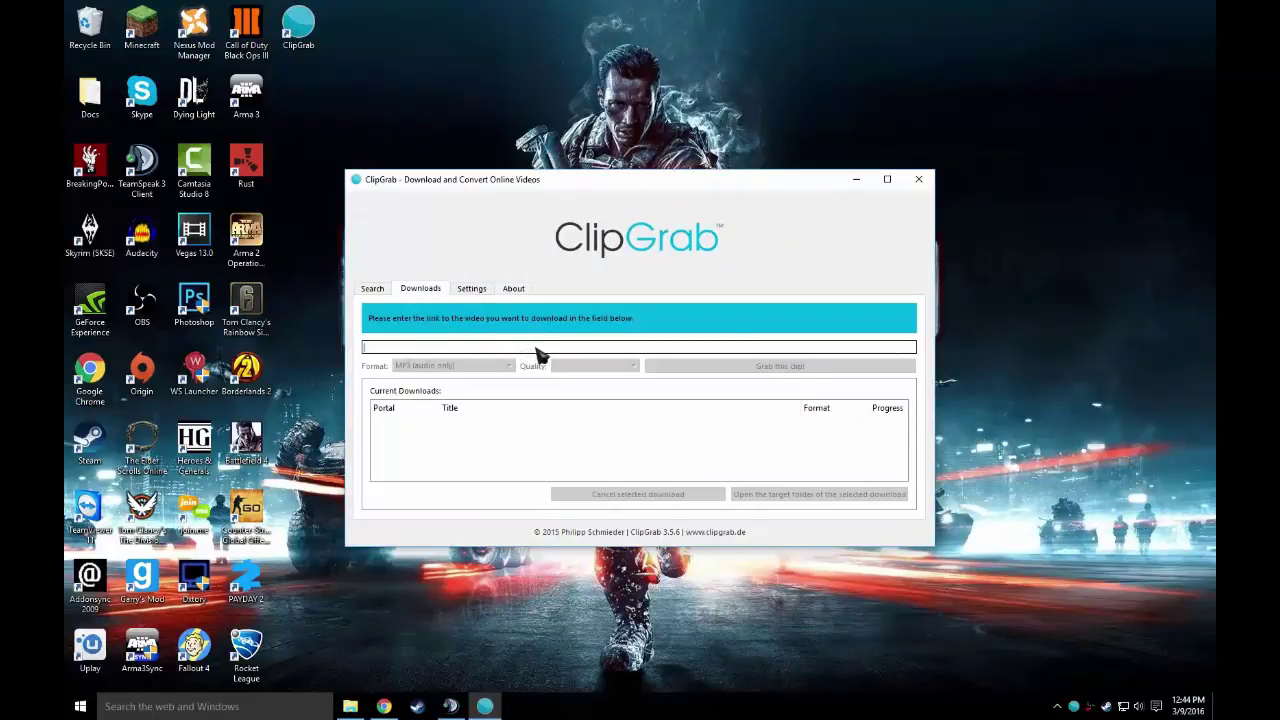
left_click(372, 289)
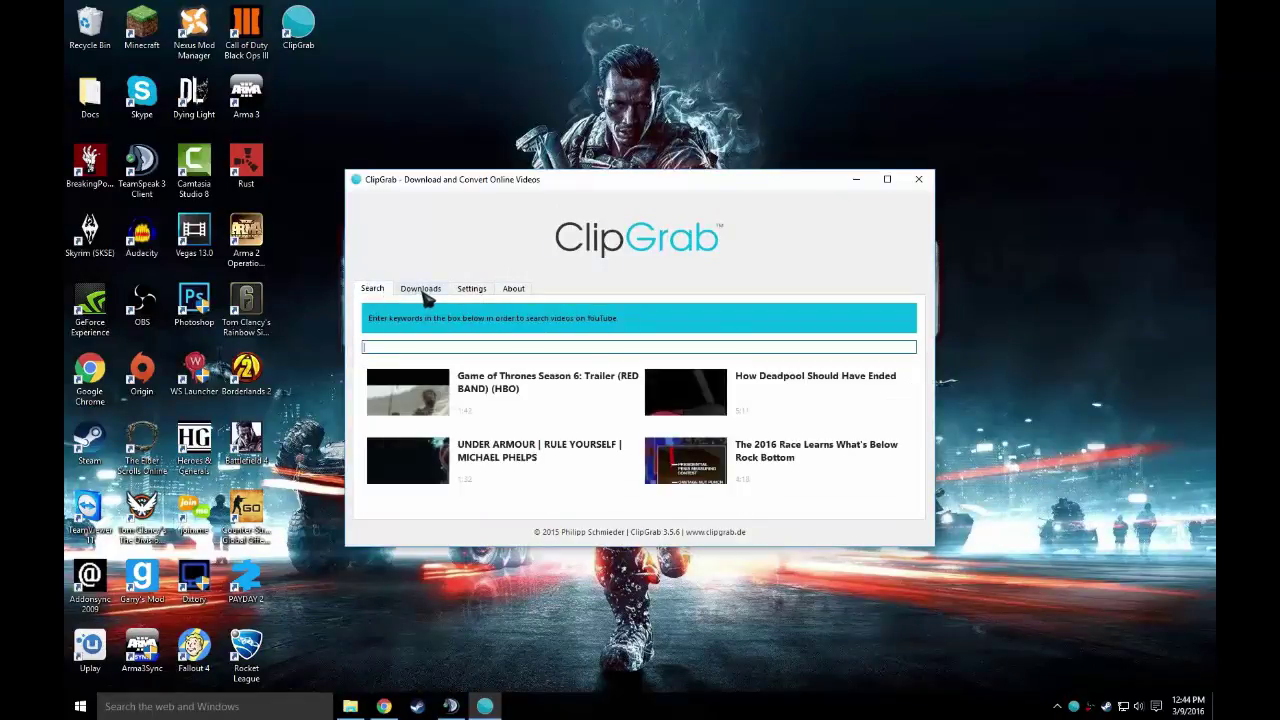
left_click(421, 289)
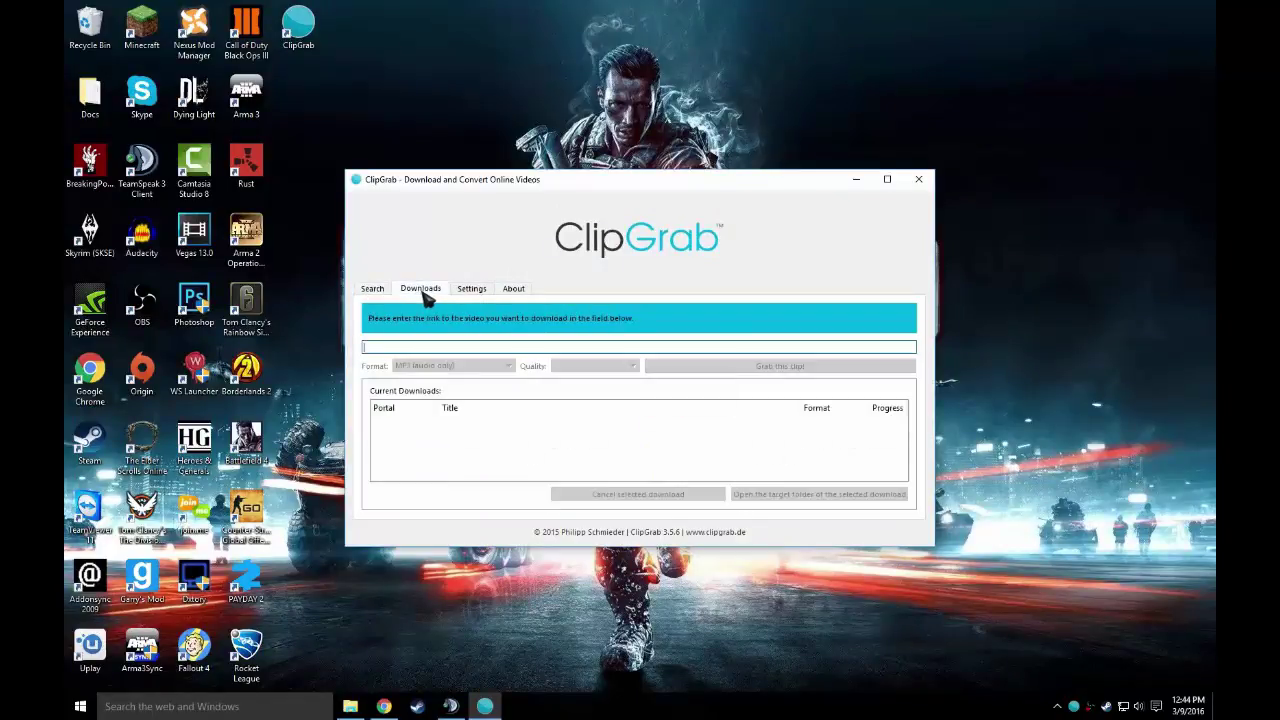
left_click(856, 180)
key("alt+Tab")
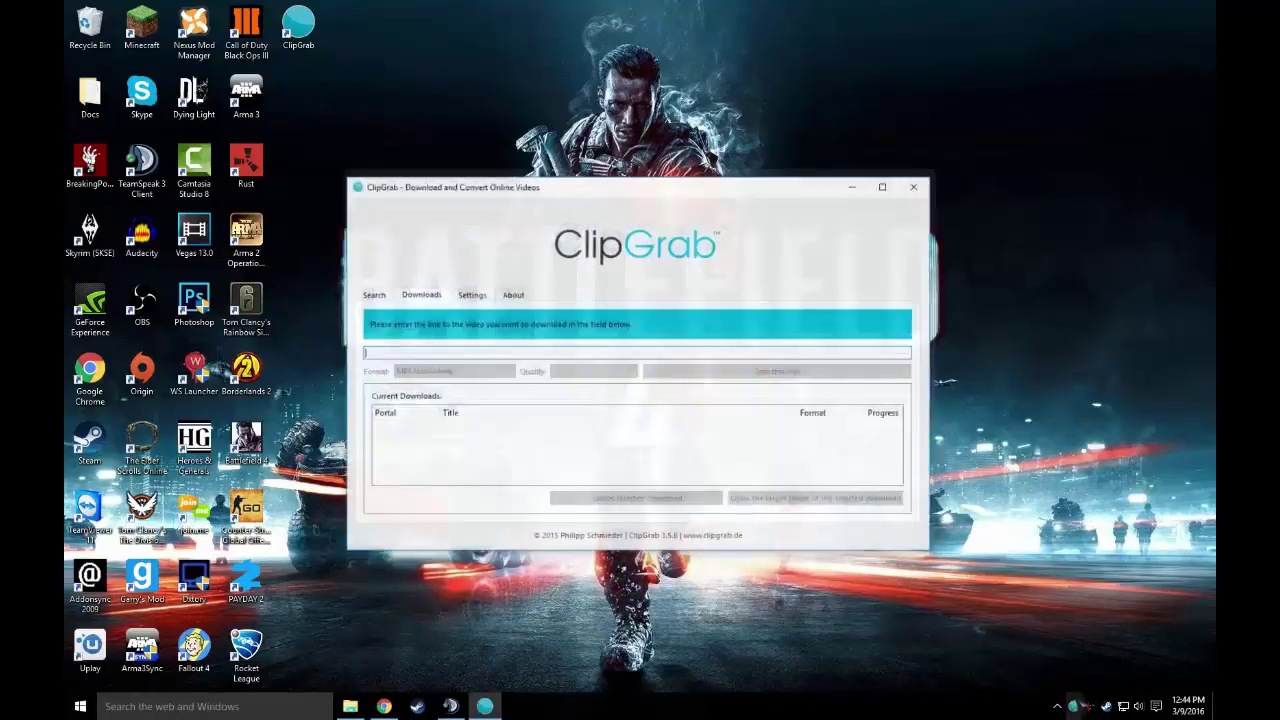
left_click(916, 179)
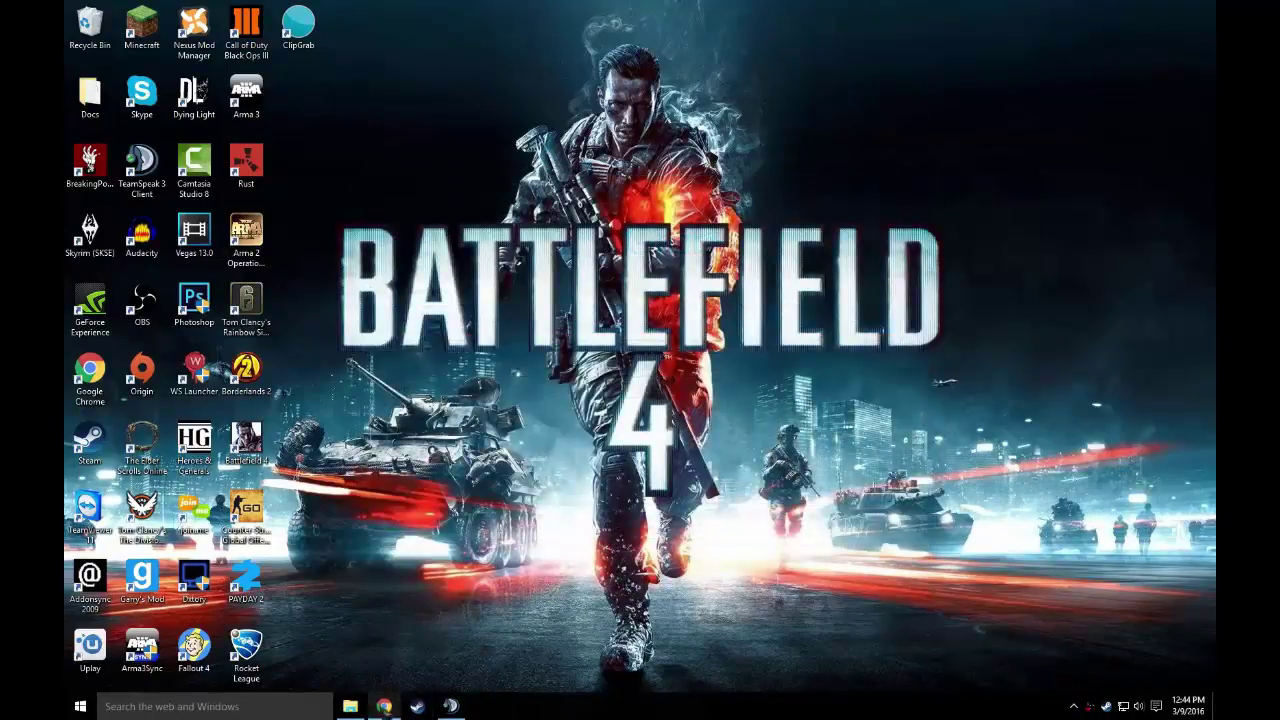
Run the Winamp installer from Downloads and quit its setup.
left_click(384, 706)
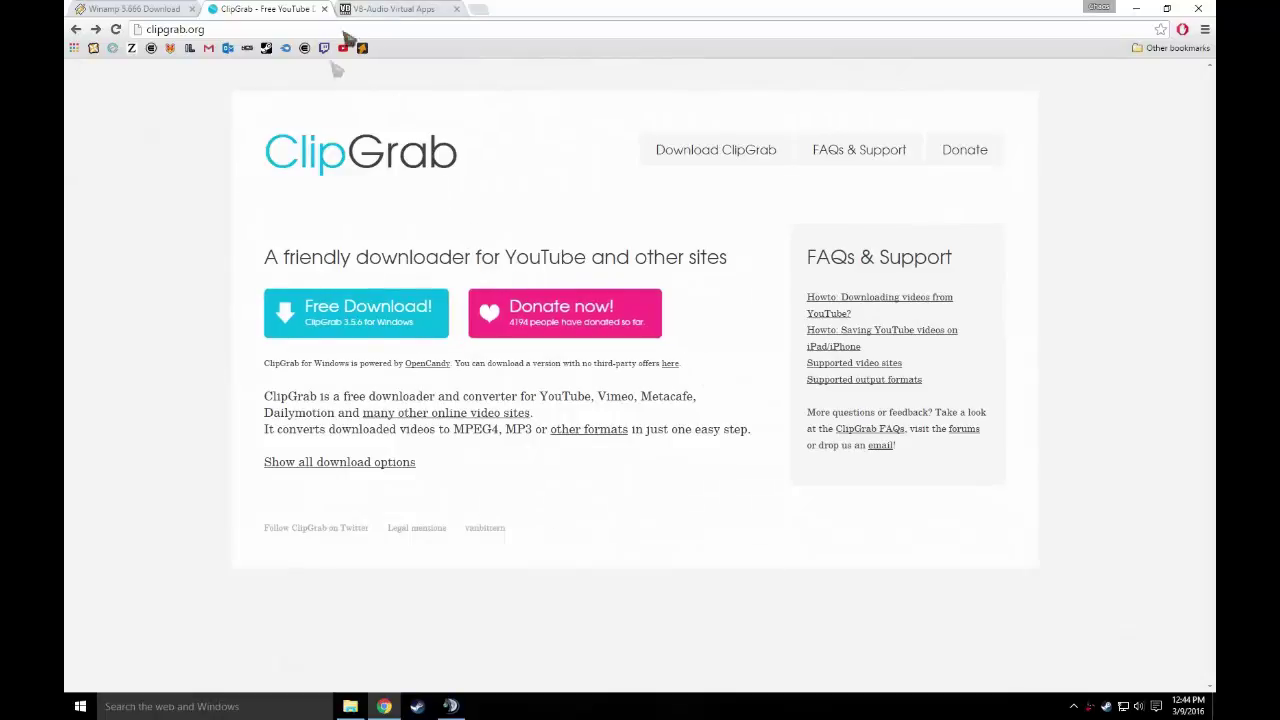
left_click(350, 706)
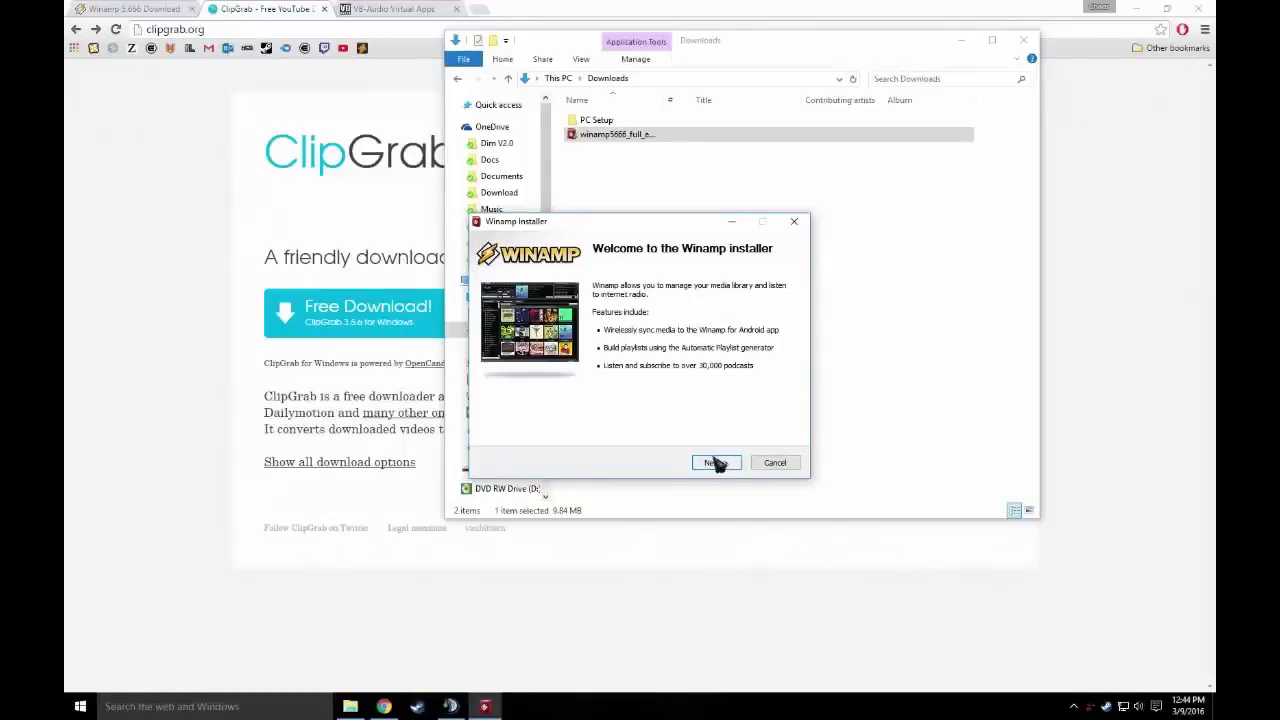
left_click(772, 462)
left_click(684, 404)
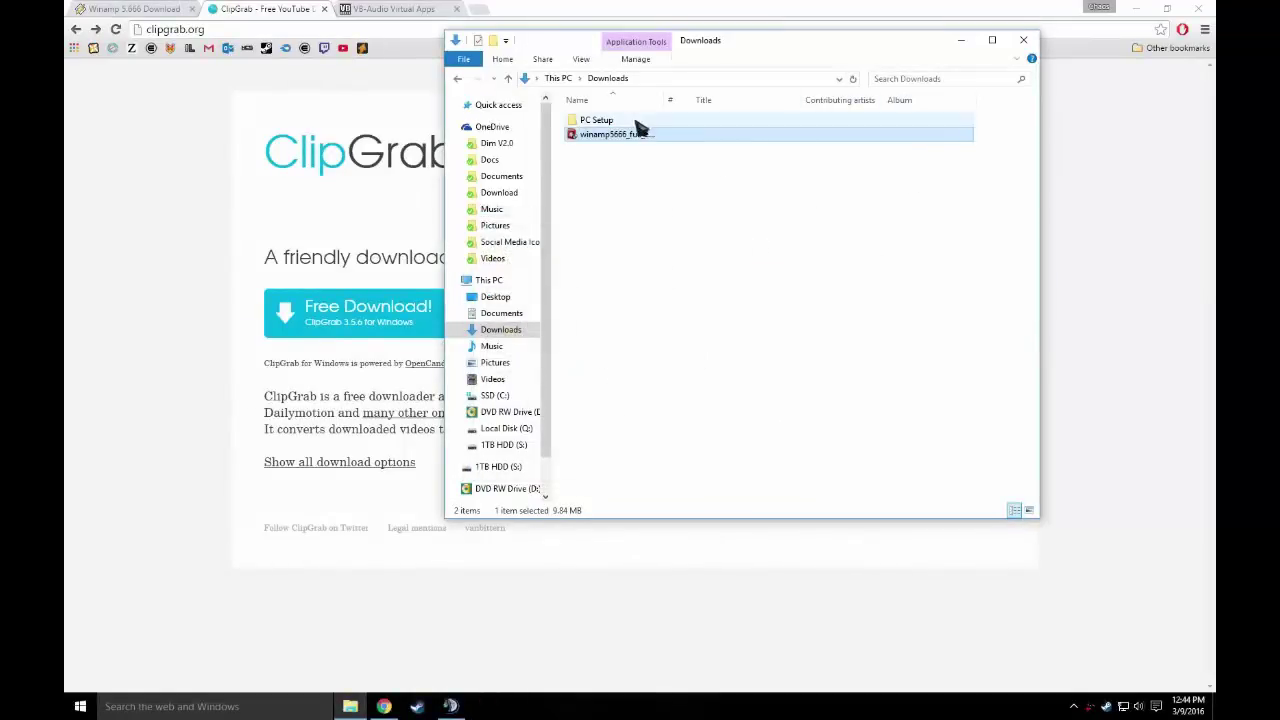
Delete the Winamp installer, close File Explorer, and open the Start menu to launch Winamp.
right_click(640, 133)
left_click(708, 399)
left_click(1023, 40)
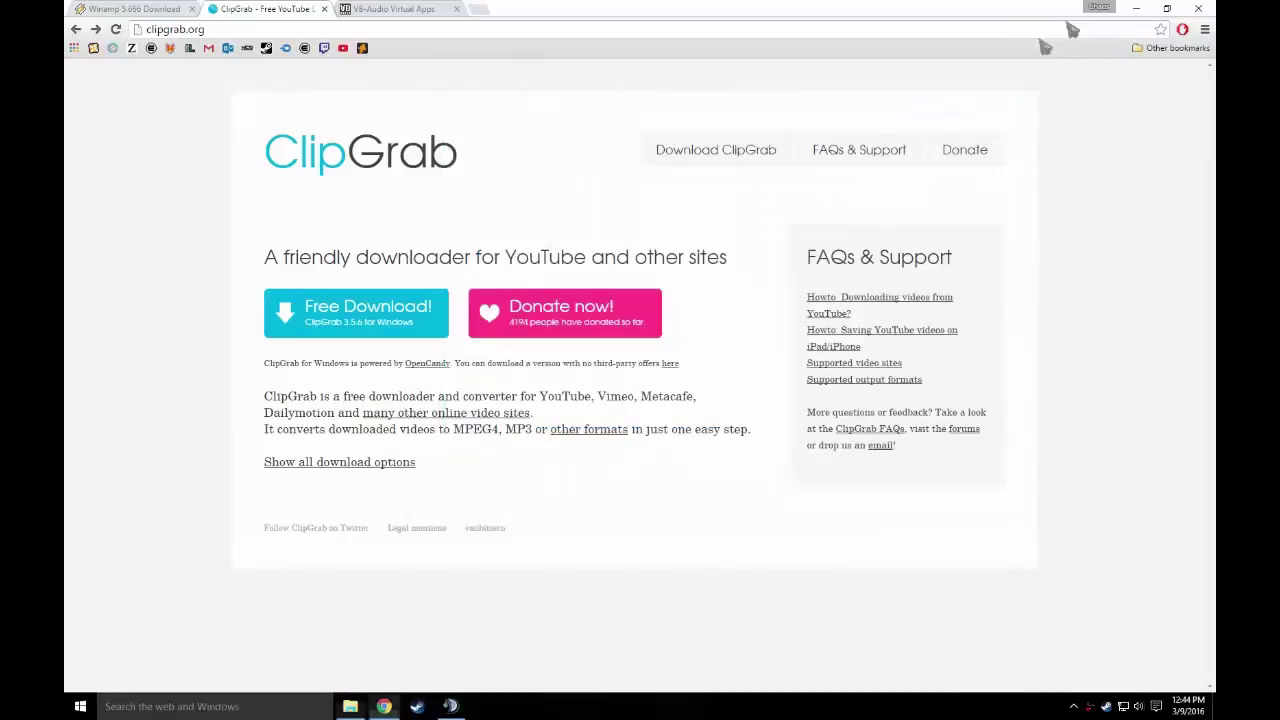
left_click(1137, 8)
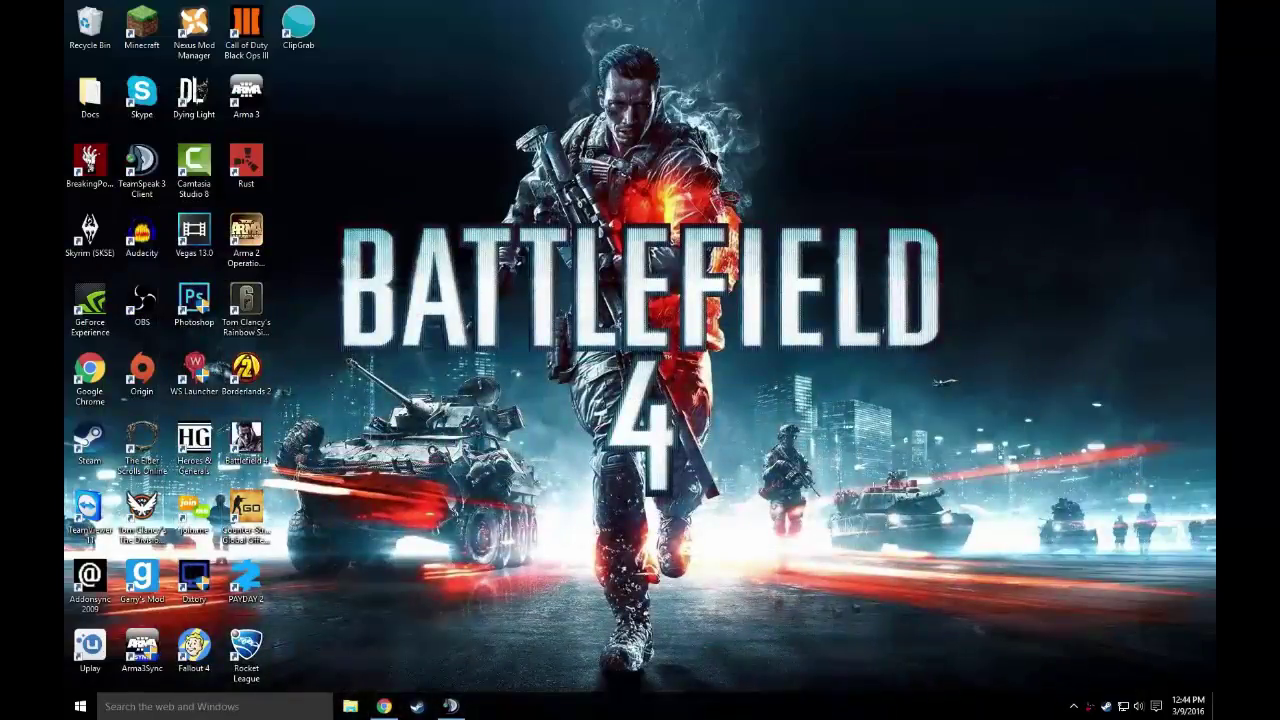
key("super")
Launch Winamp and move its windows left, detaching the playlist lower down.
left_click(297, 564)
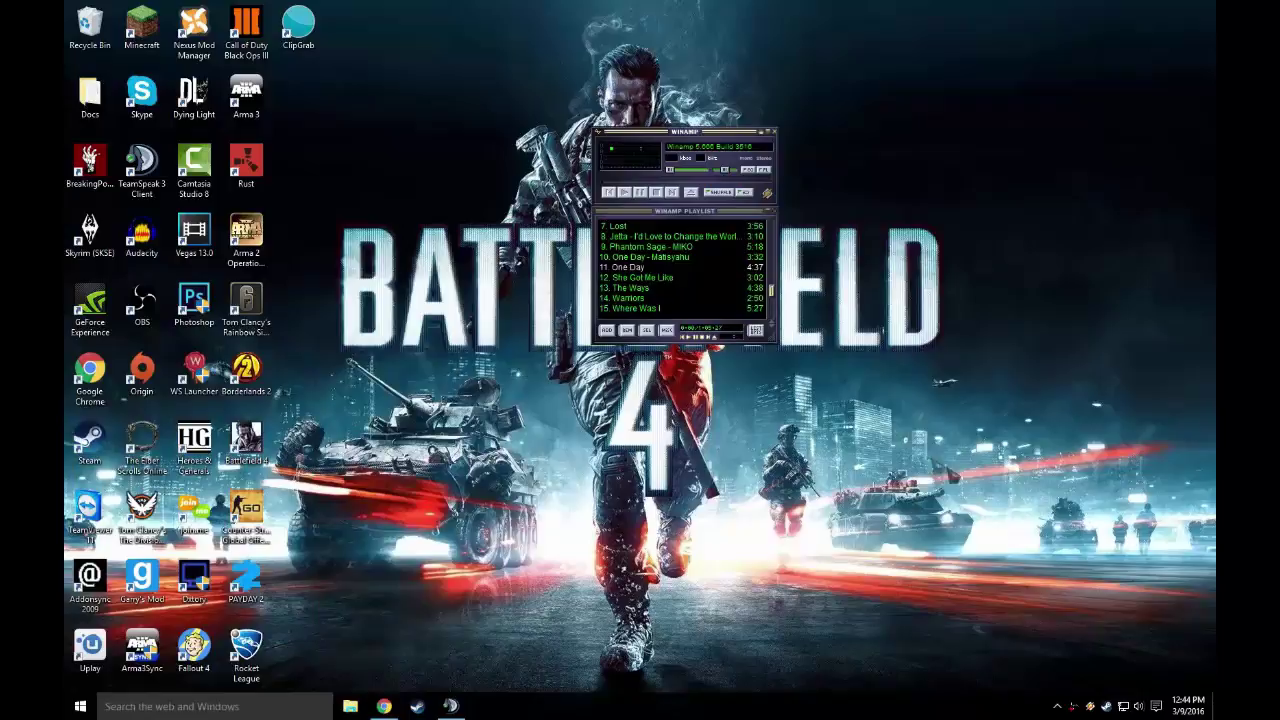
left_click_drag(710, 133, 543, 125)
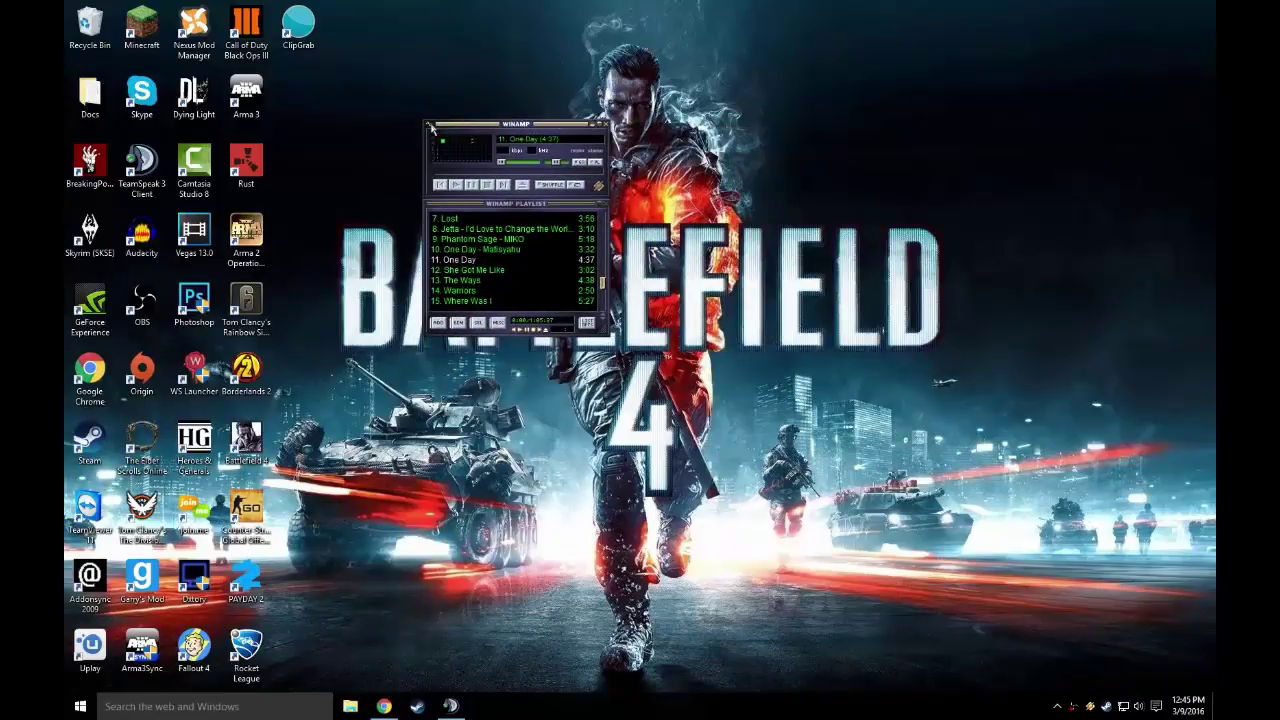
mouse_move(540, 208)
left_mouse_down()
mouse_move(533, 331)
mouse_move(544, 333)
mouse_move(538, 211)
left_mouse_up()
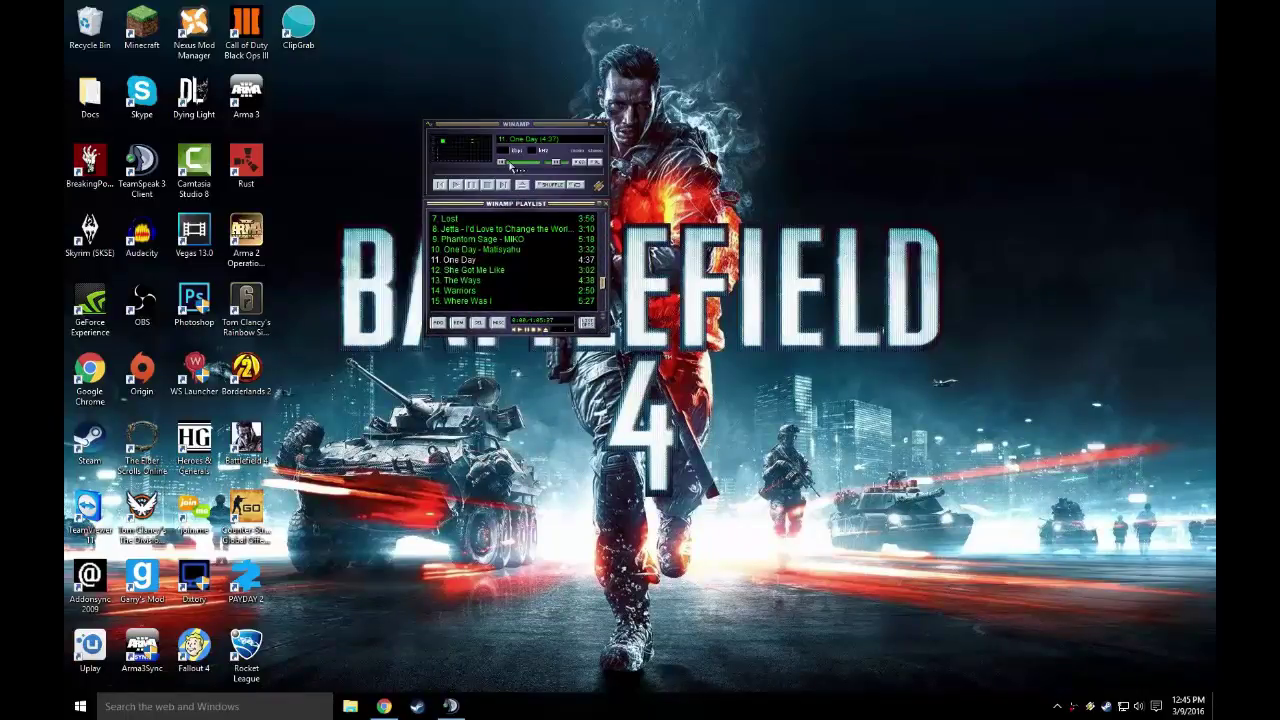
scroll(521, 279, "up", 2)
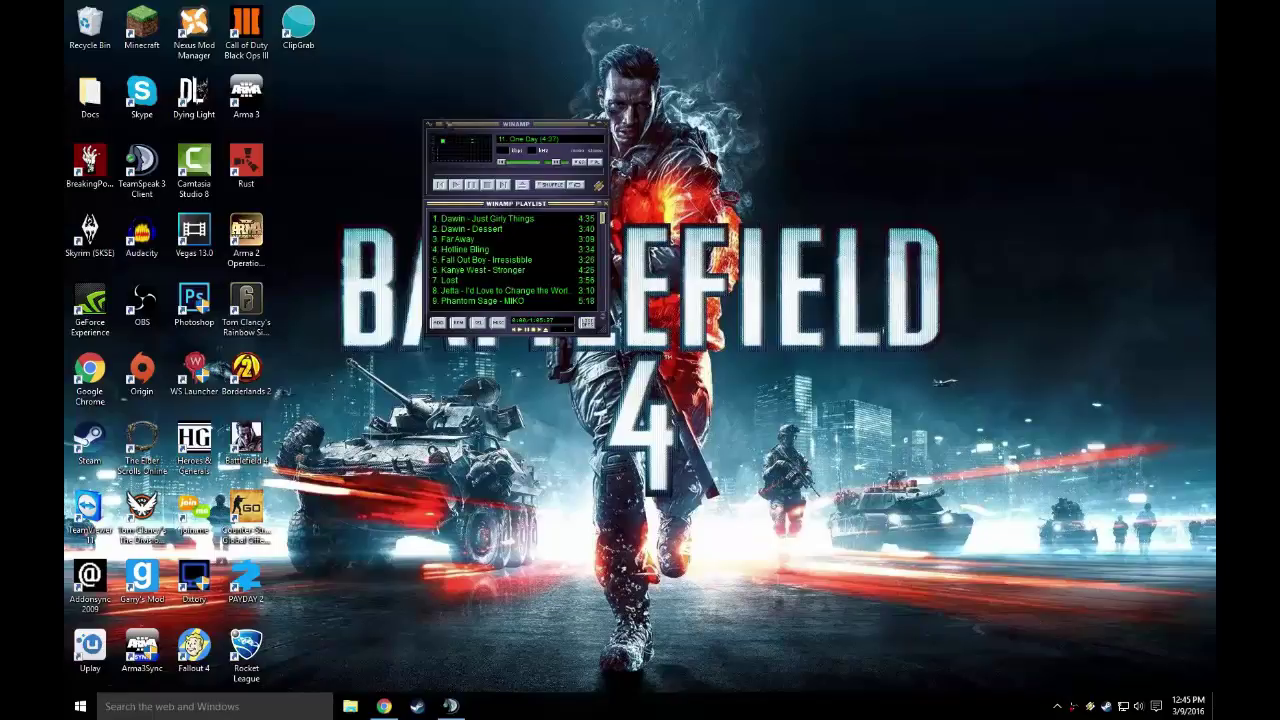
scroll(484, 235, "down", 3)
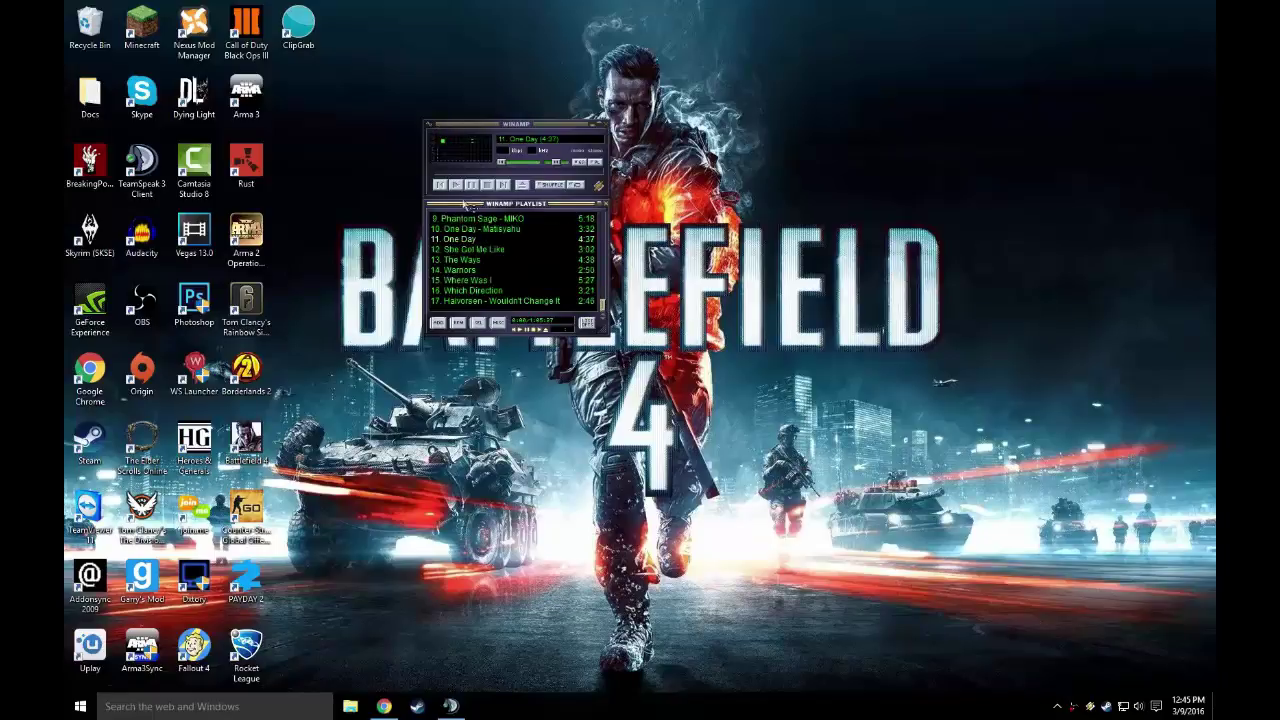
Open Winamp Preferences and browse the plug-in lists, ending on Output plug-ins.
left_click(430, 130)
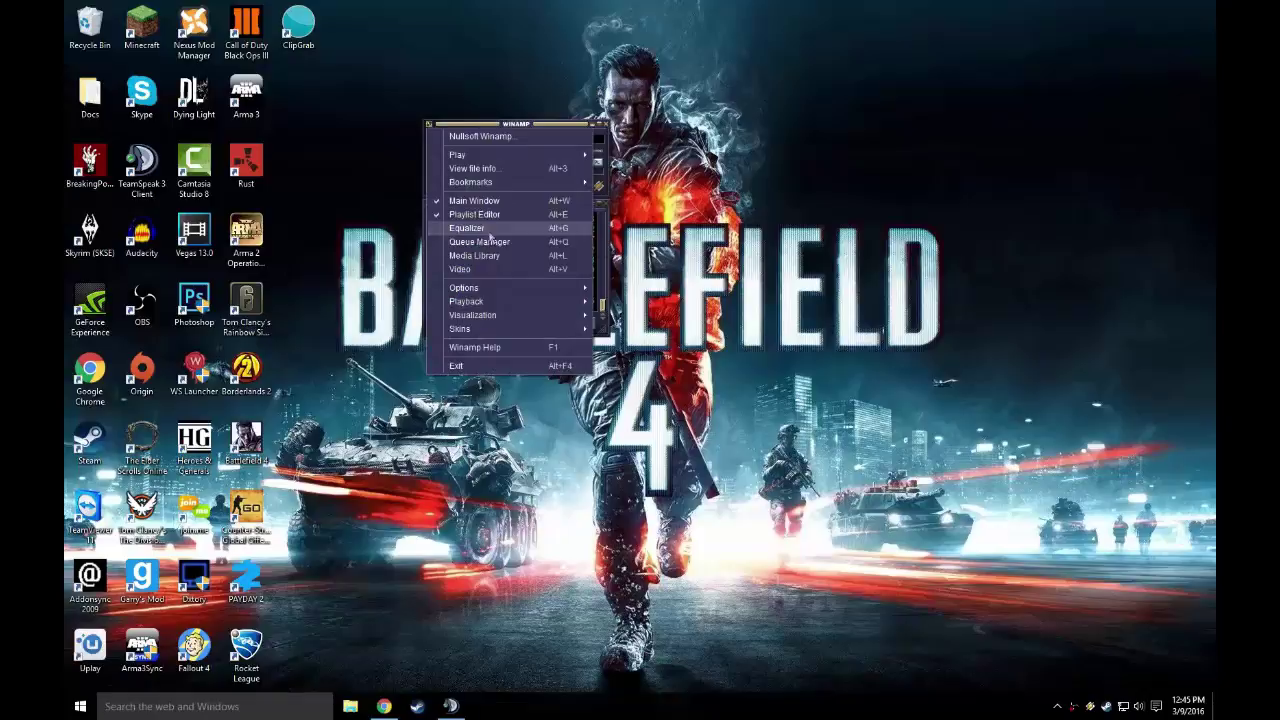
mouse_move(544, 290)
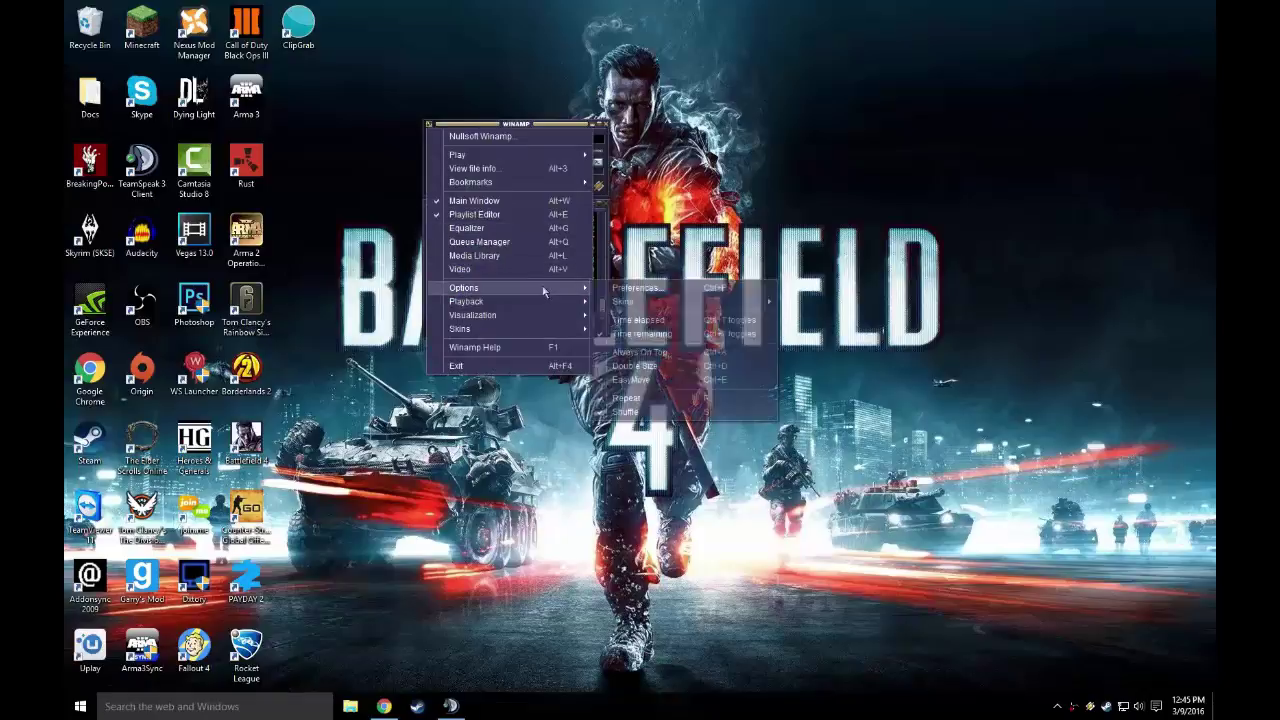
left_click(706, 288)
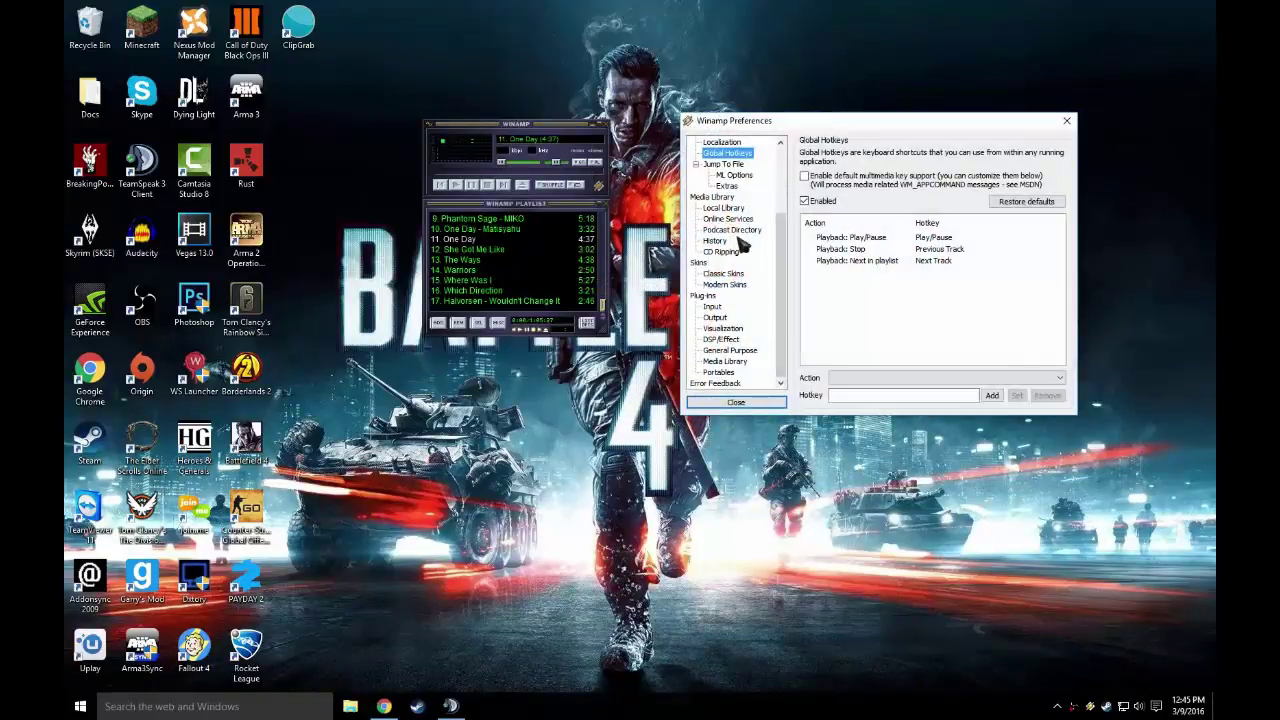
left_click(715, 318)
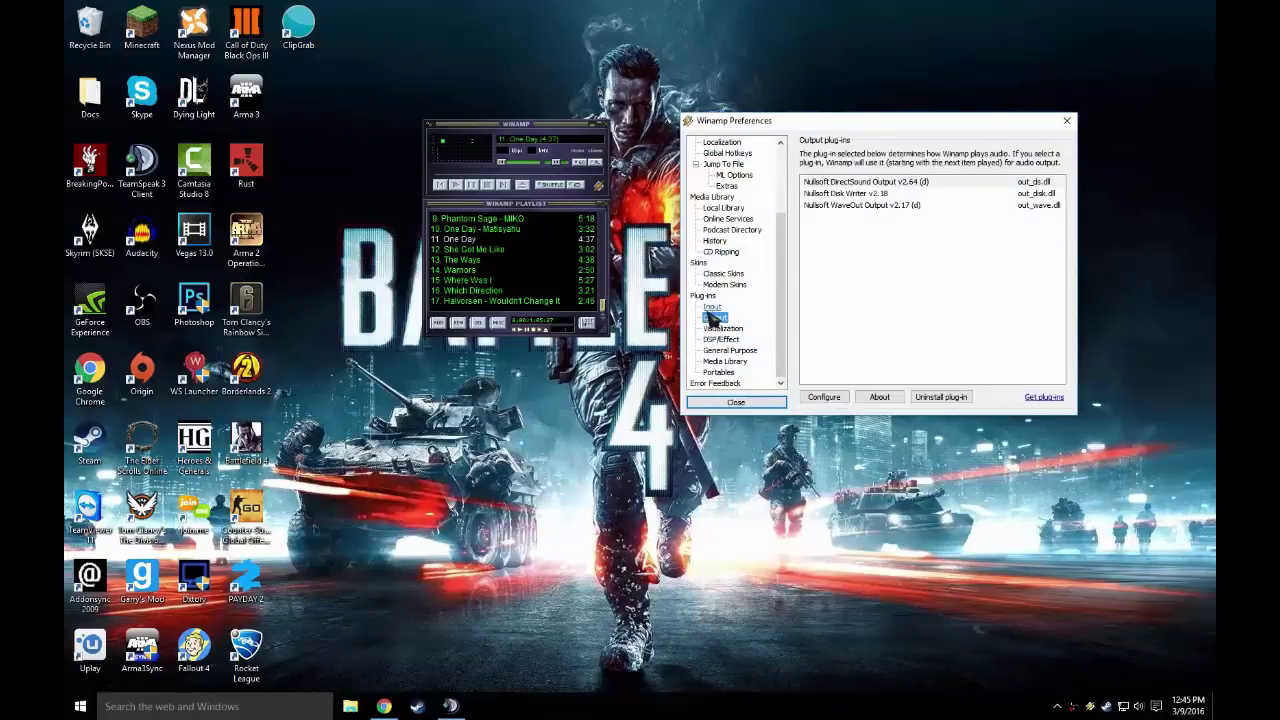
left_click(712, 307)
left_click(716, 318)
left_click(703, 296)
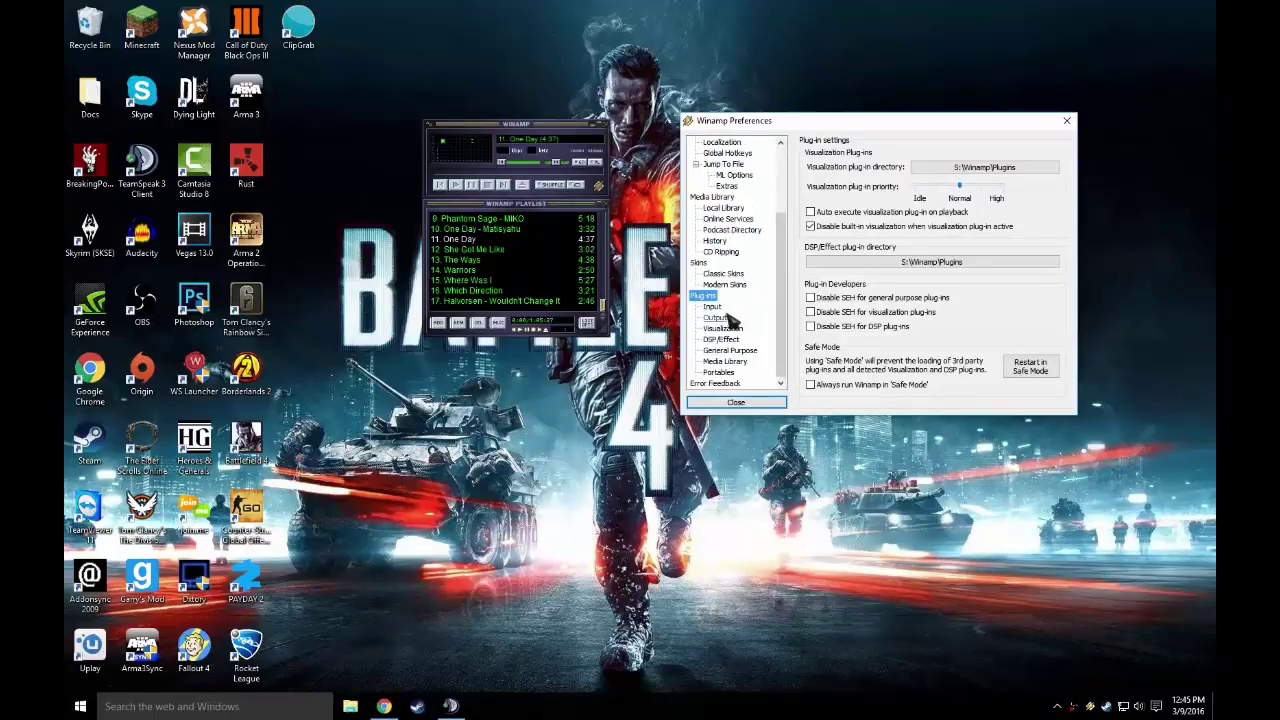
left_click(718, 317)
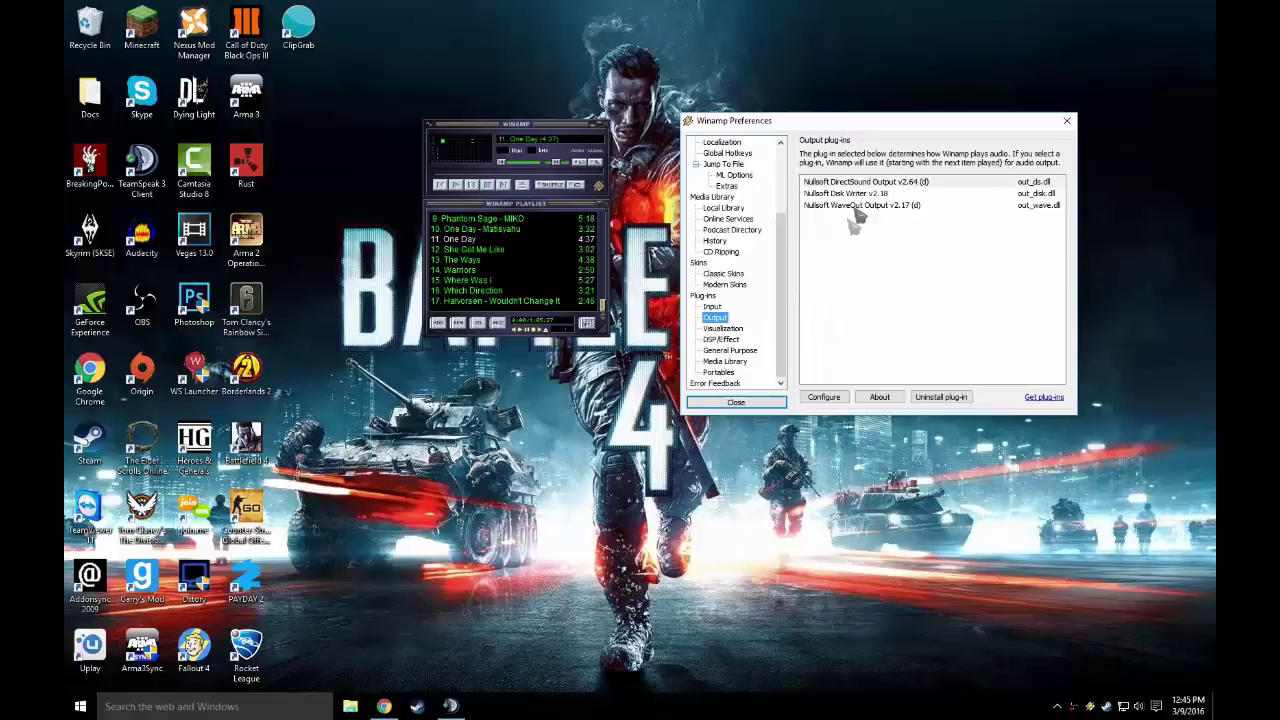
left_click(885, 183)
double_click(889, 186)
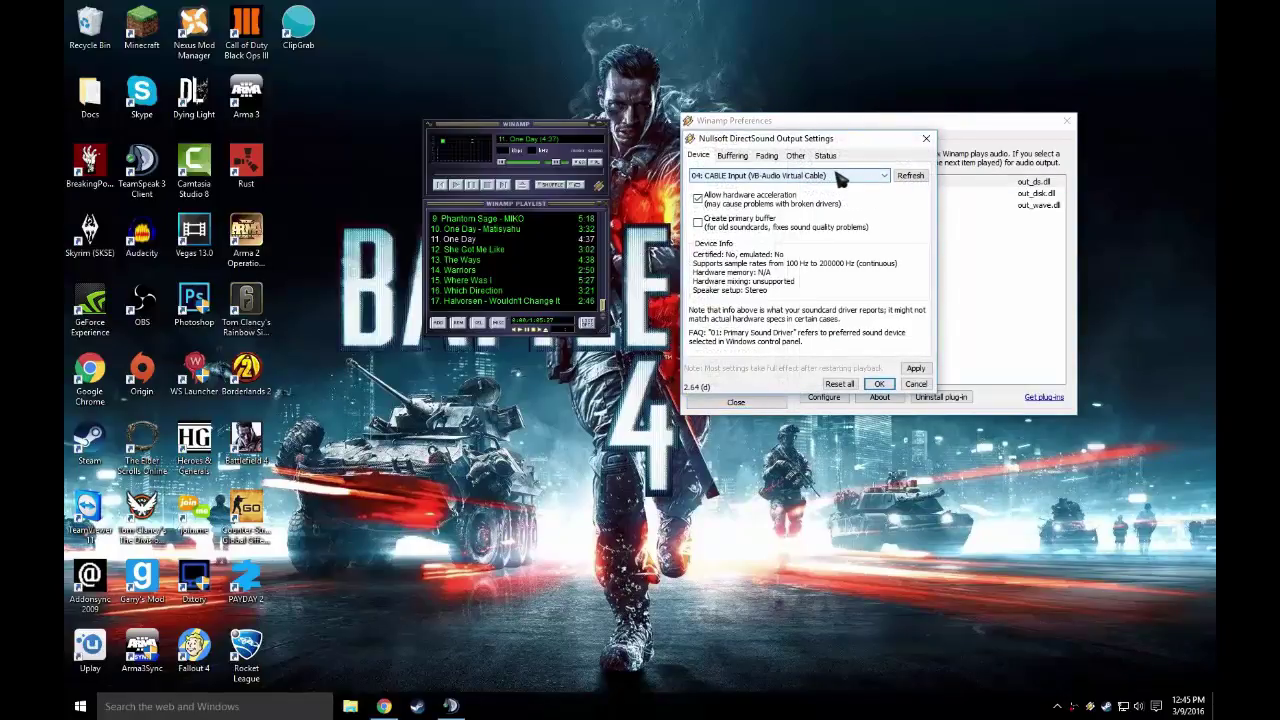
left_click(783, 176)
left_click(772, 185)
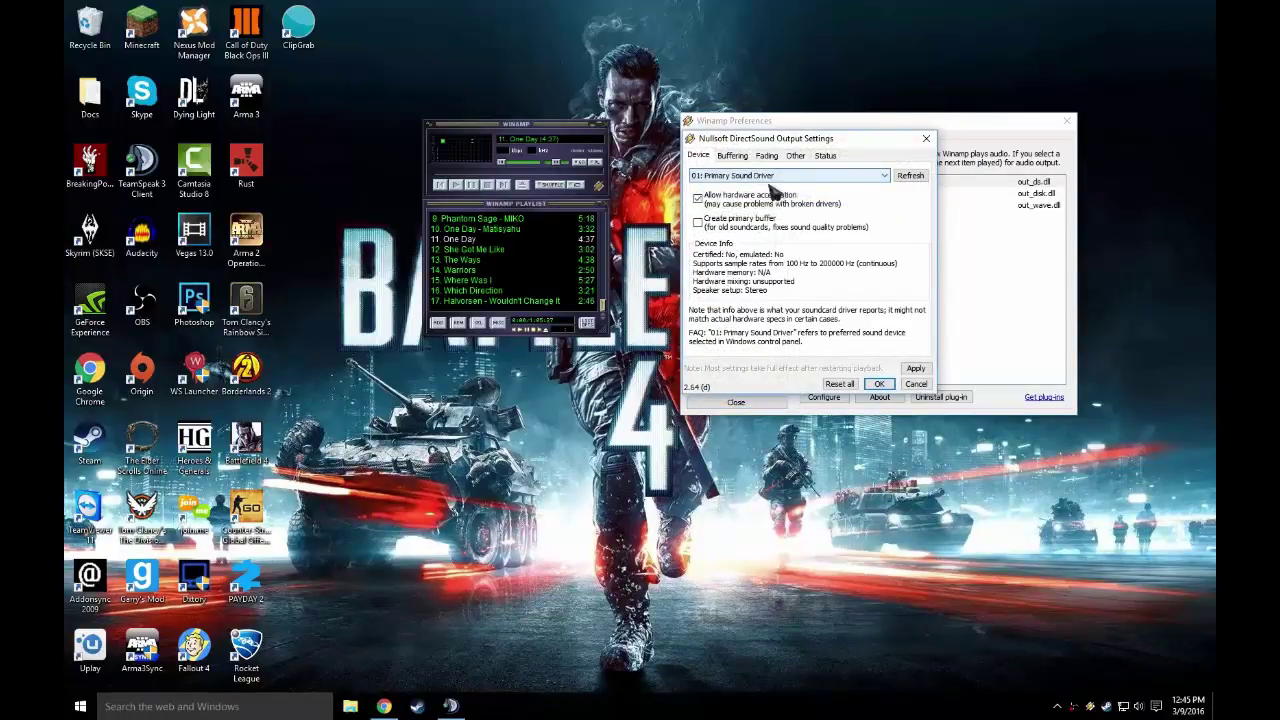
left_click(790, 177)
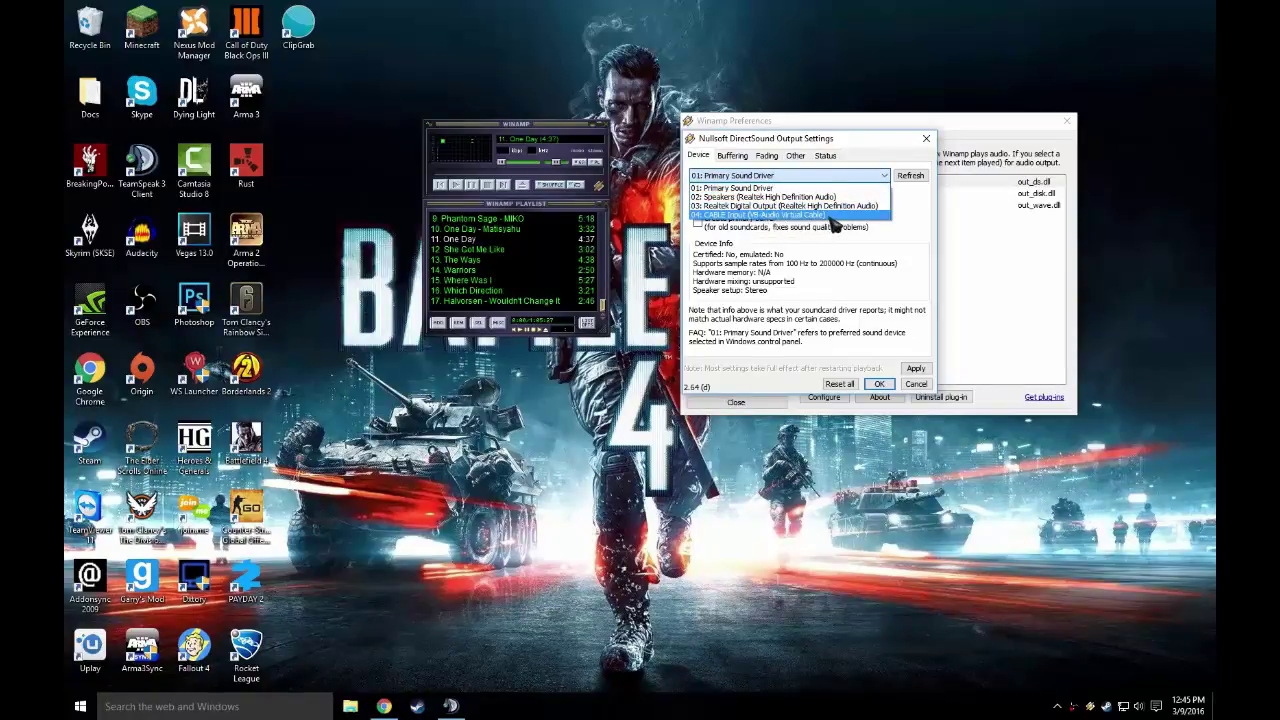
left_click(832, 215)
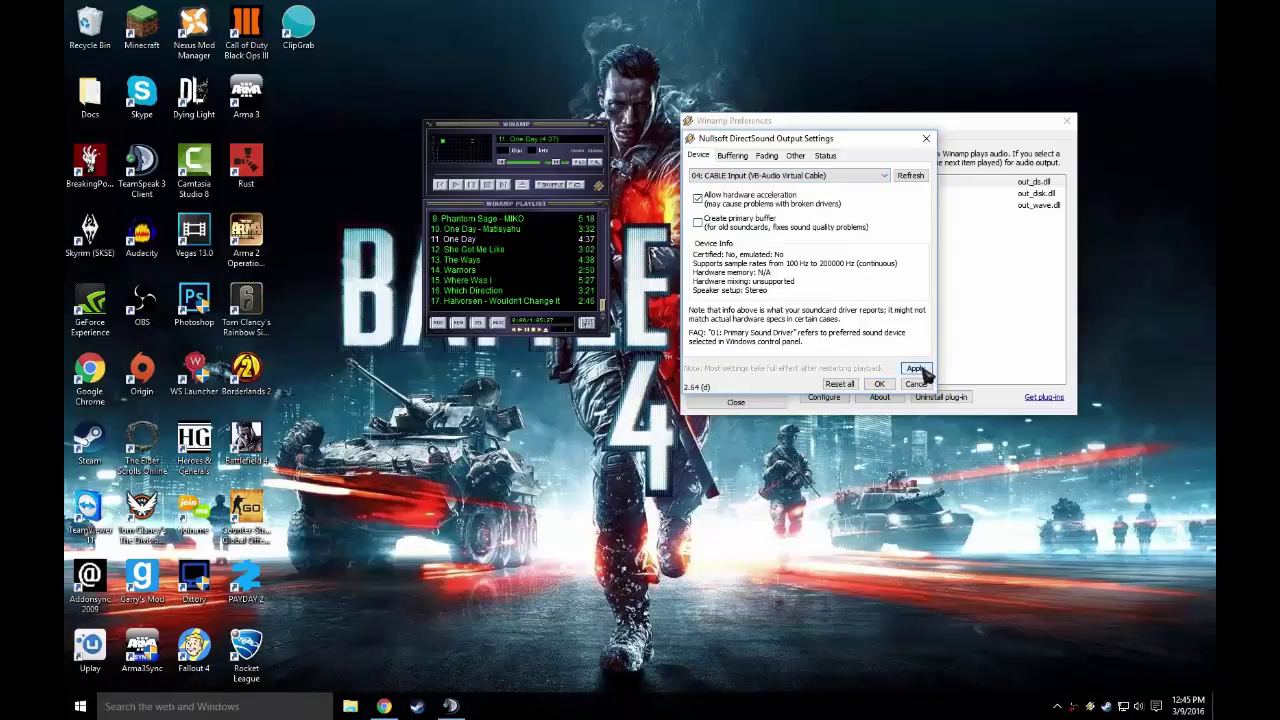
left_click(880, 385)
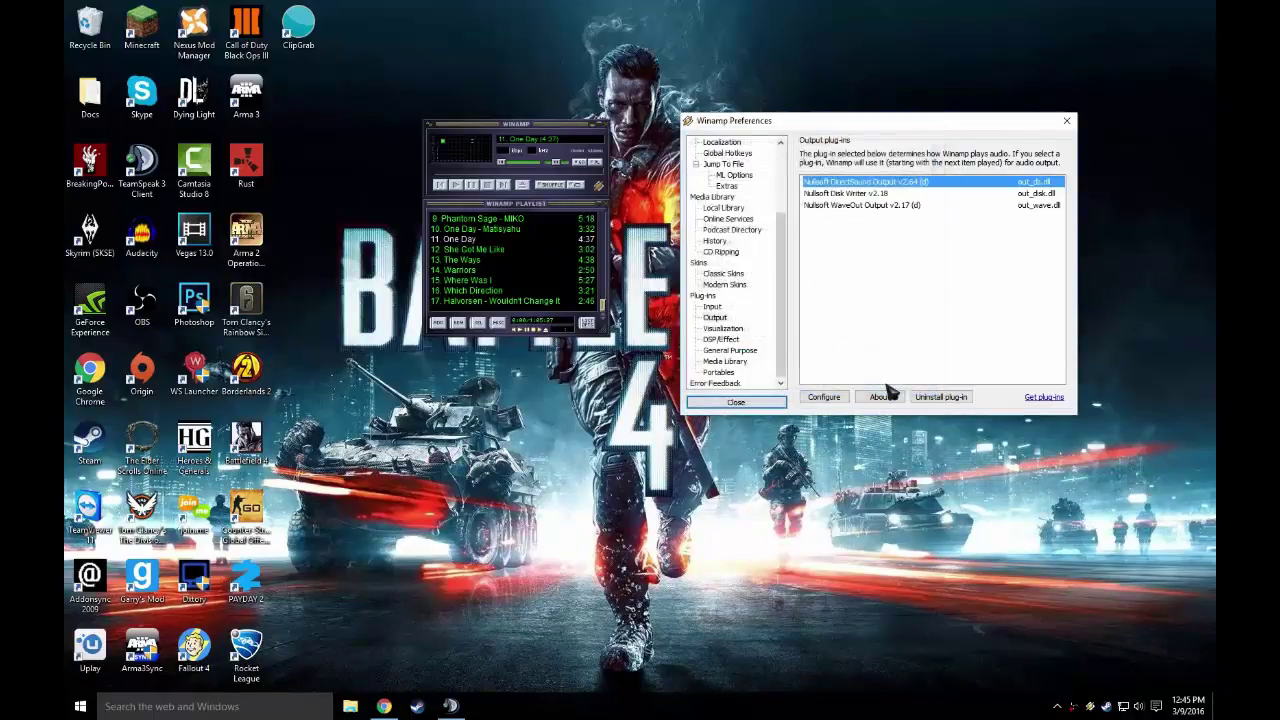
left_click(736, 402)
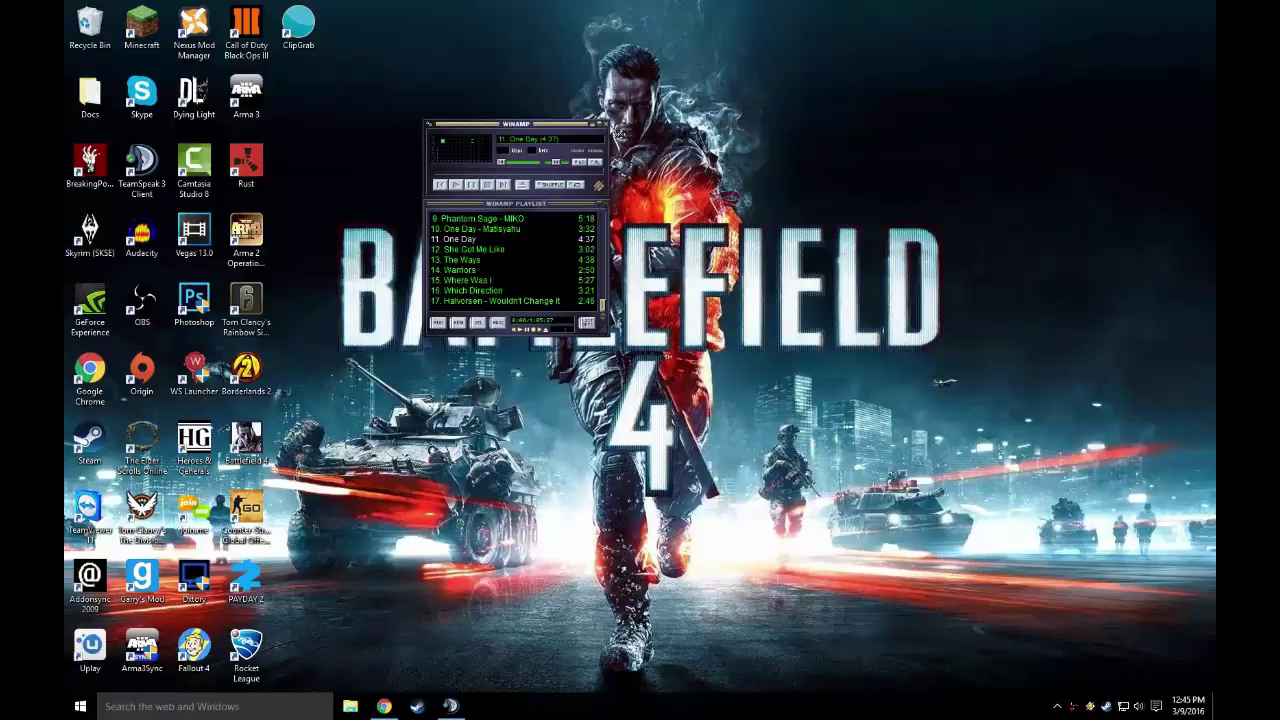
Reopen Winamp from the Start menu and play Hotline Bling.
left_click(591, 124)
left_click(80, 706)
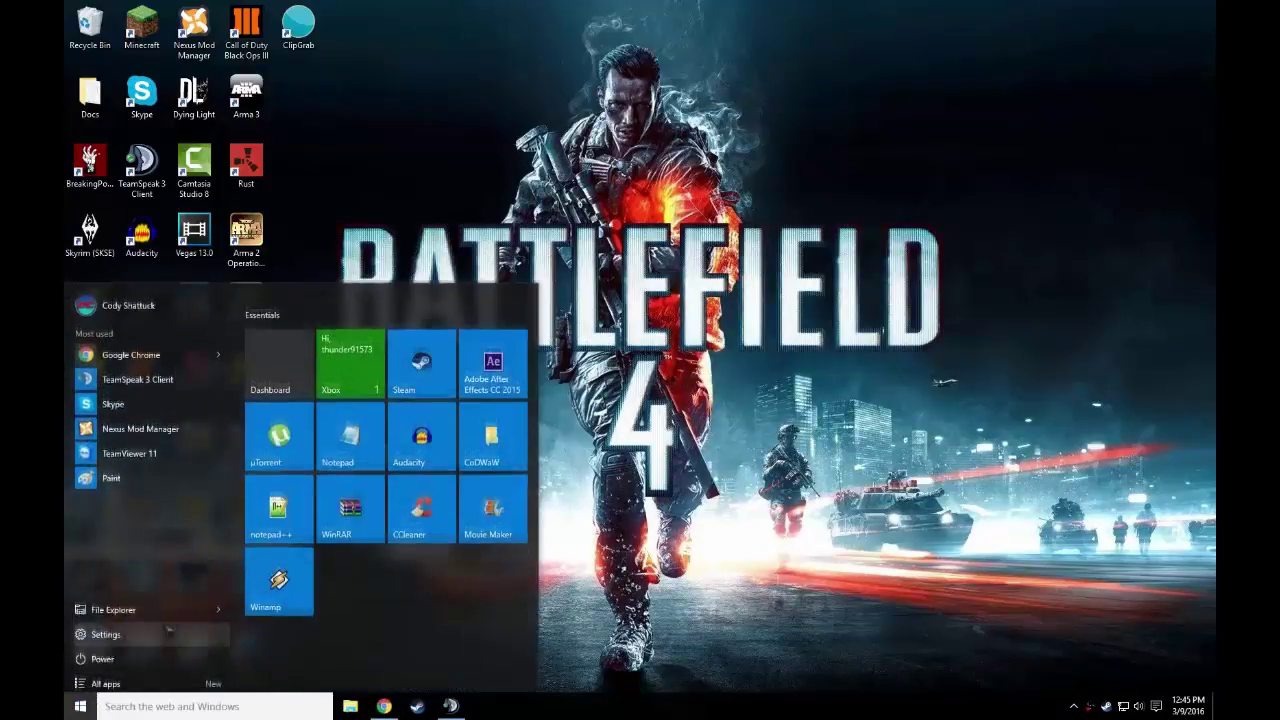
left_click(262, 570)
scroll(560, 262, "up", 3)
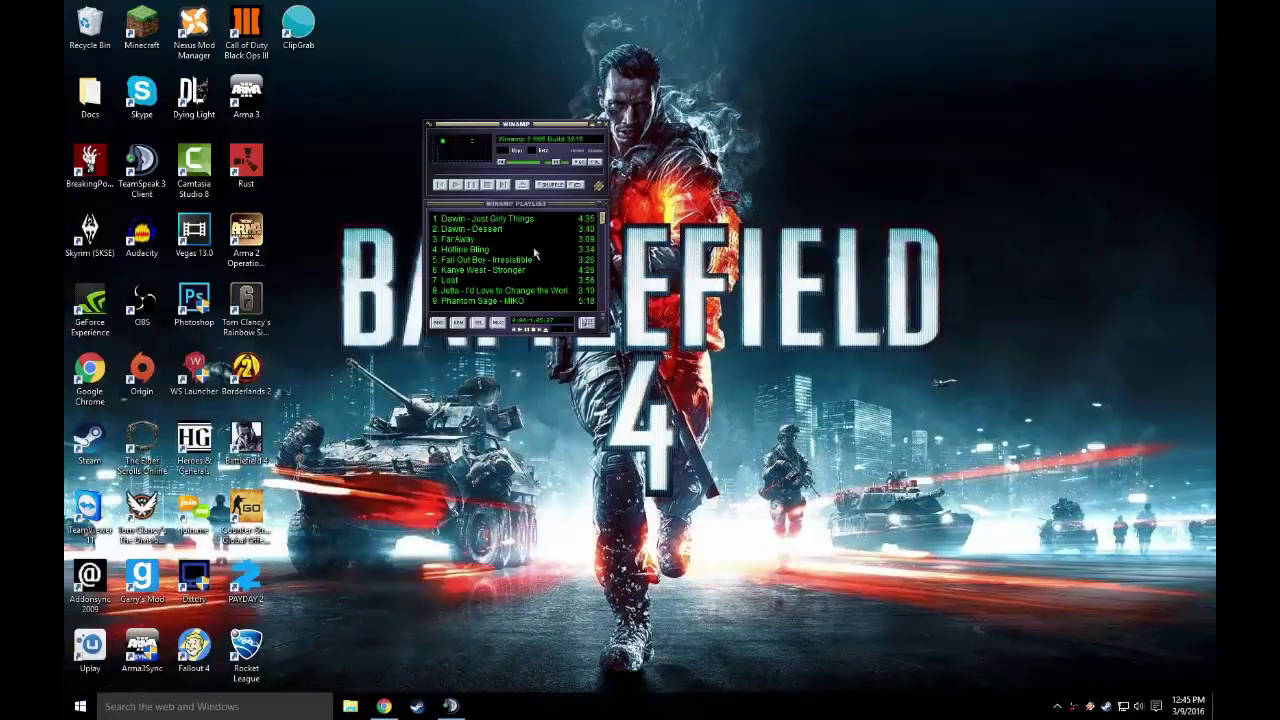
double_click(479, 252)
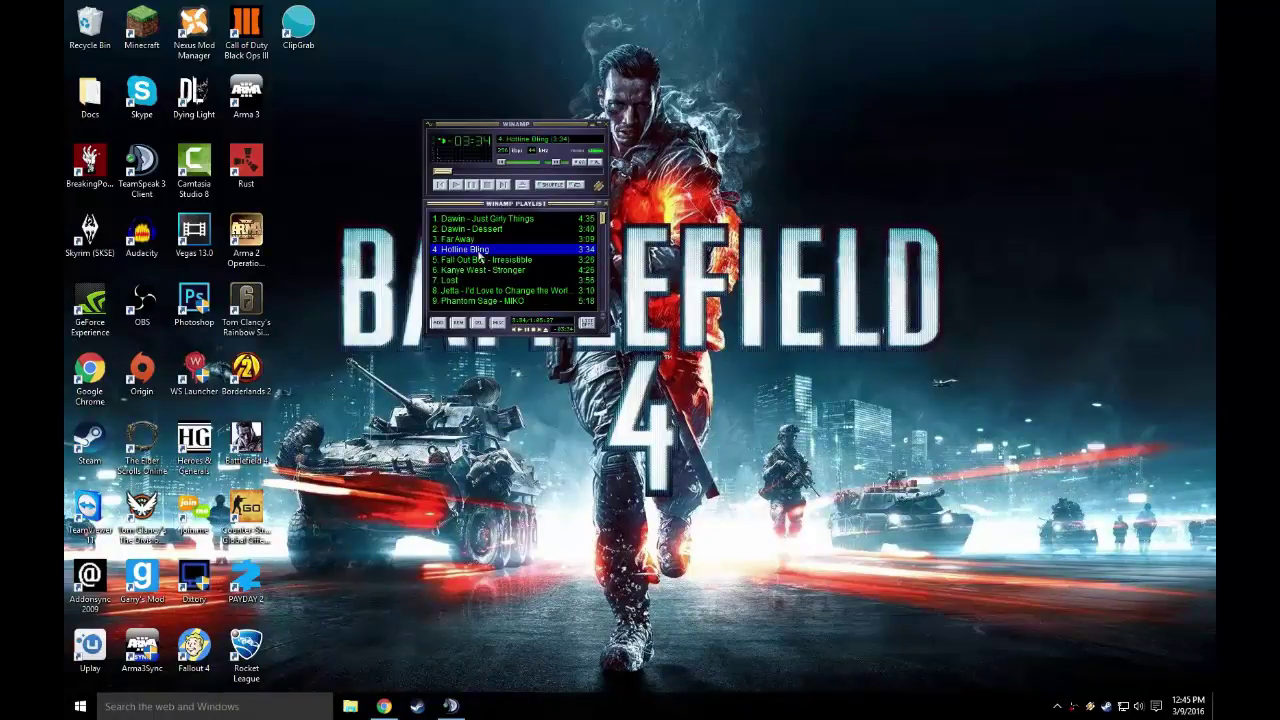
Check TeamSpeak 3, then return to Winamp and play Phantom Sage - MIKO.
left_click(458, 706)
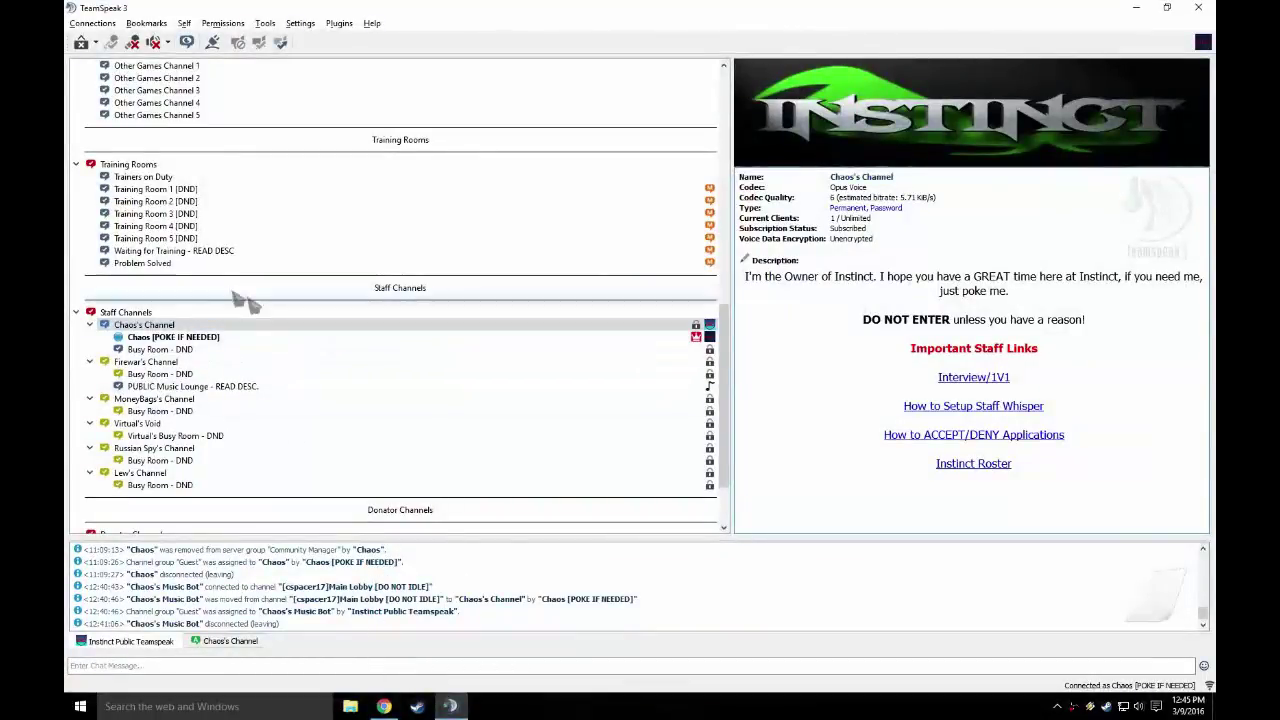
left_click(450, 706)
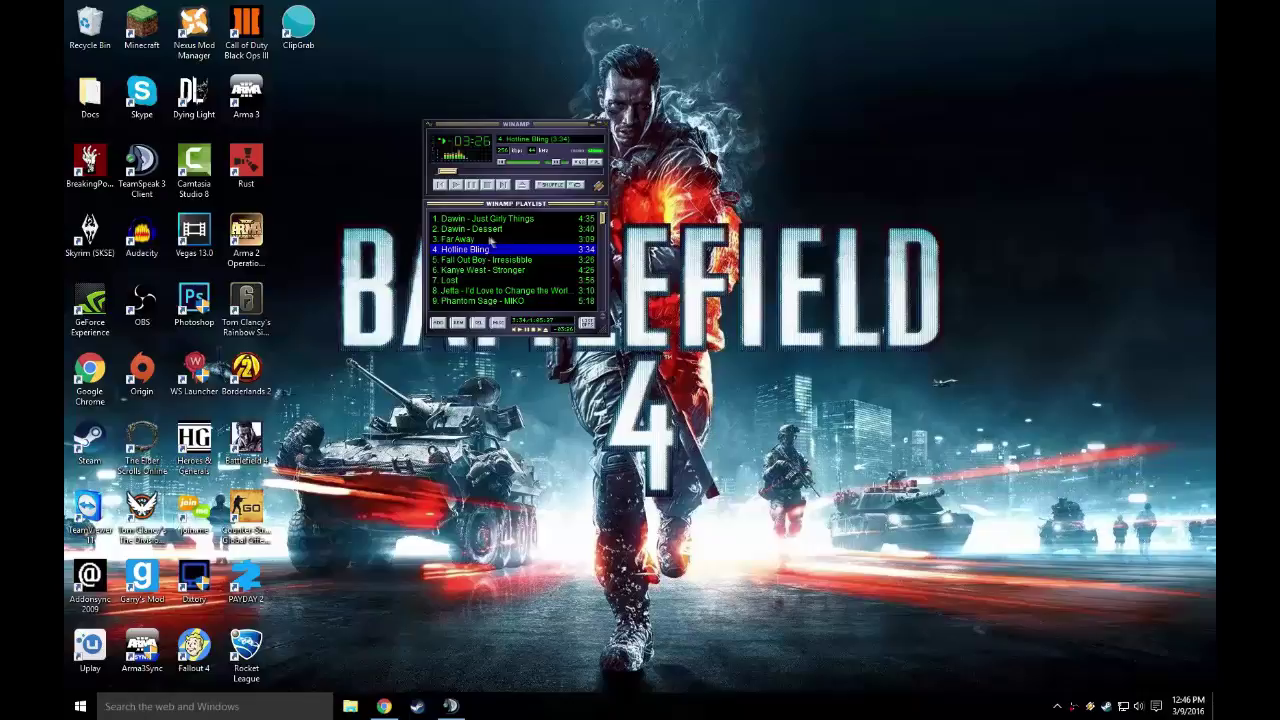
scroll(481, 240, "down", 2)
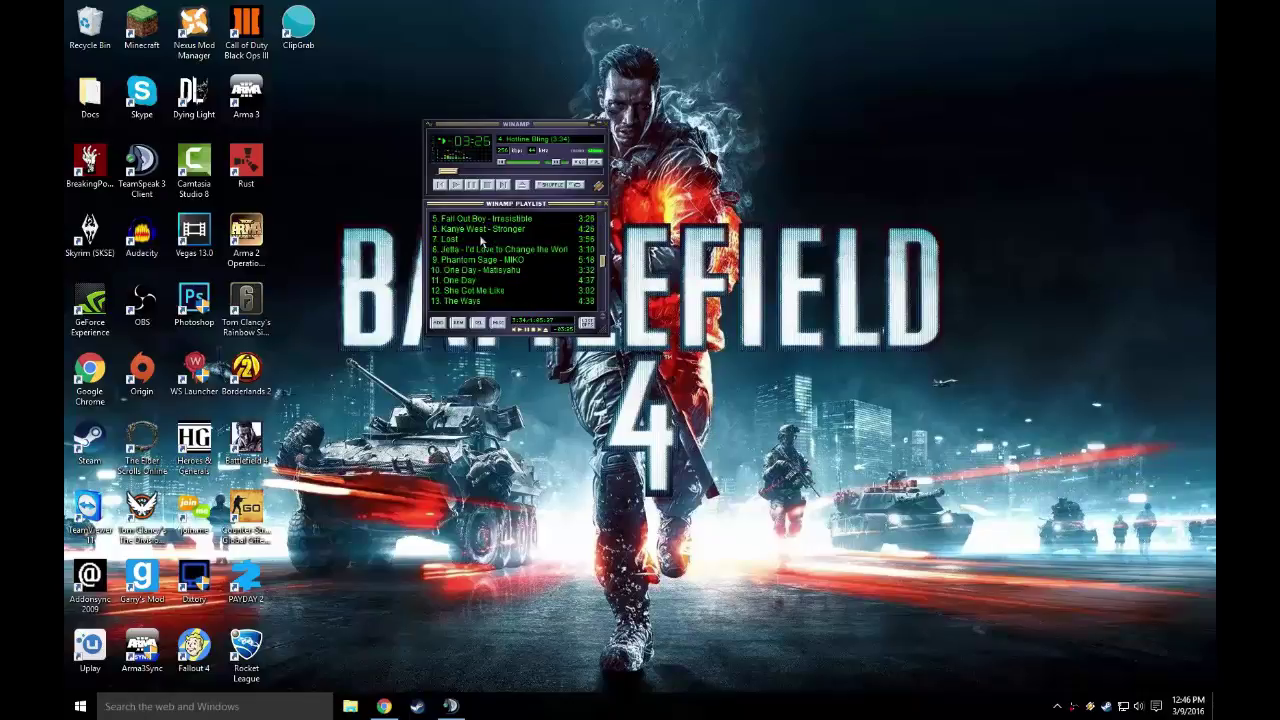
scroll(497, 270, "down", 1)
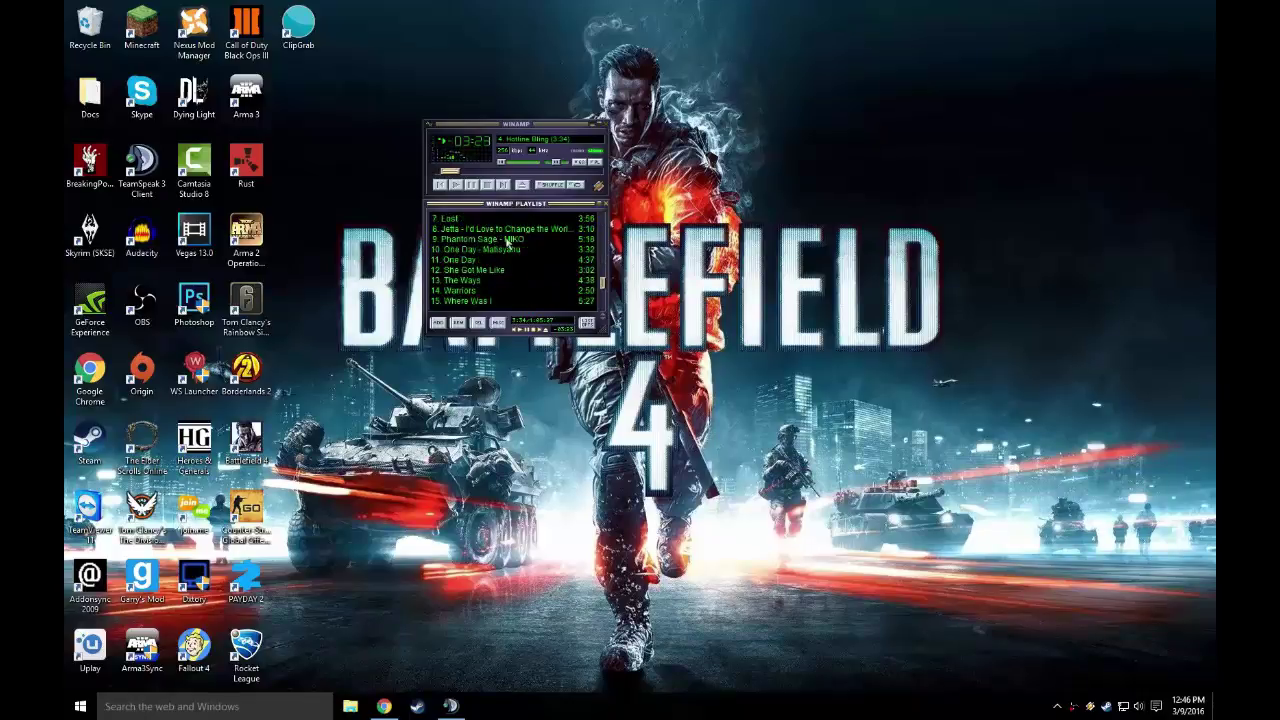
double_click(508, 241)
Connect the music bot in a new tab and move it into Chaos's Channel.
left_click(450, 706)
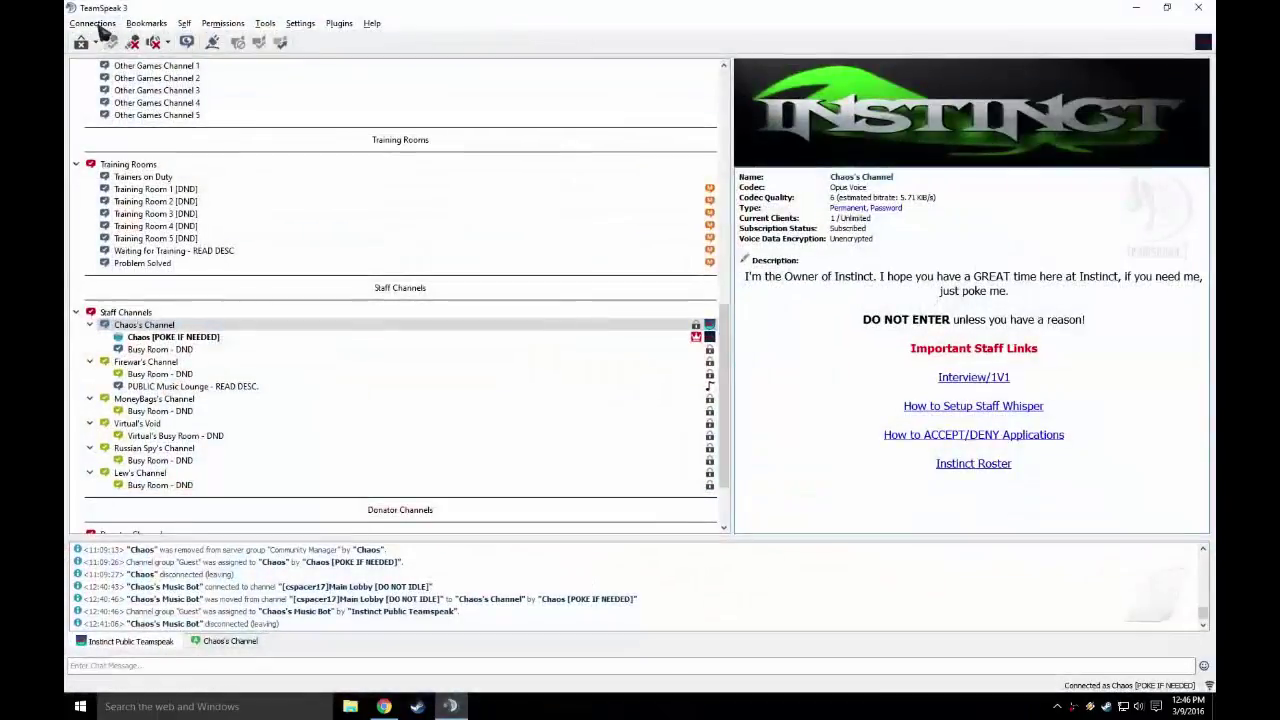
left_click(95, 24)
left_click(120, 40)
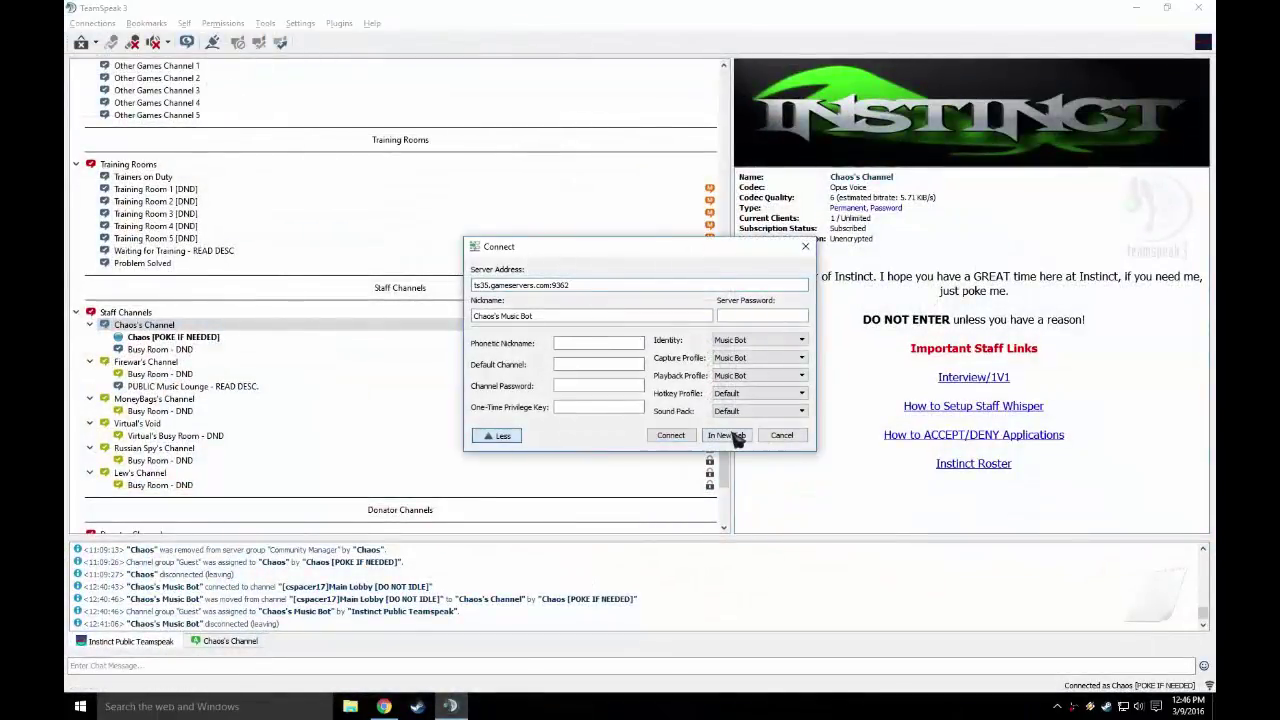
left_click(727, 436)
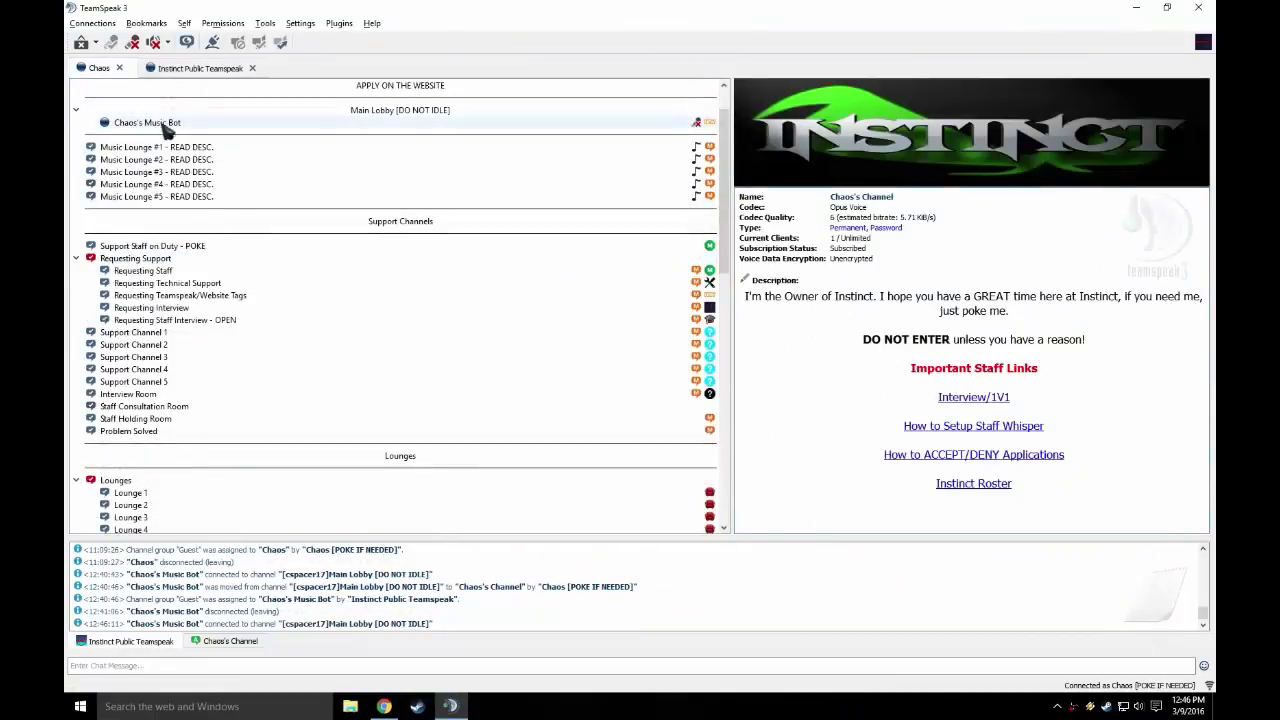
right_click(168, 123)
left_click(280, 402)
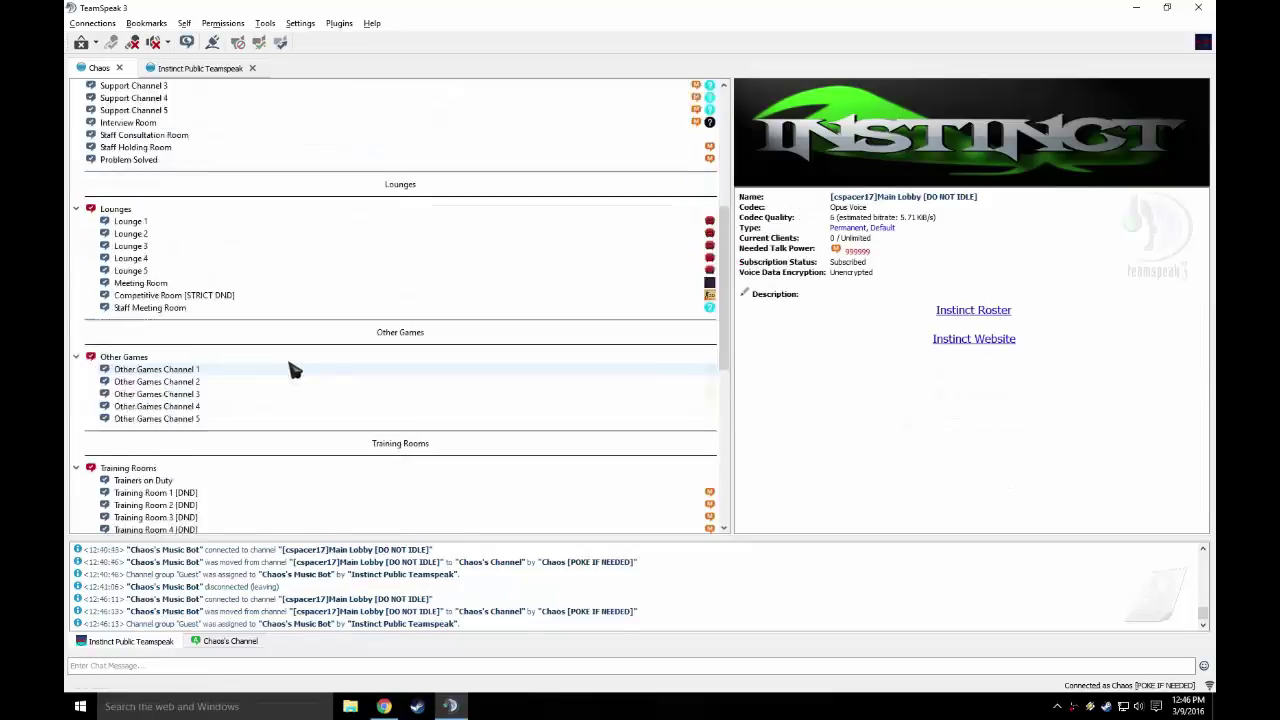
scroll(285, 340, "down", 7)
Close the bot's connection tab and quit Winamp.
left_click(252, 68)
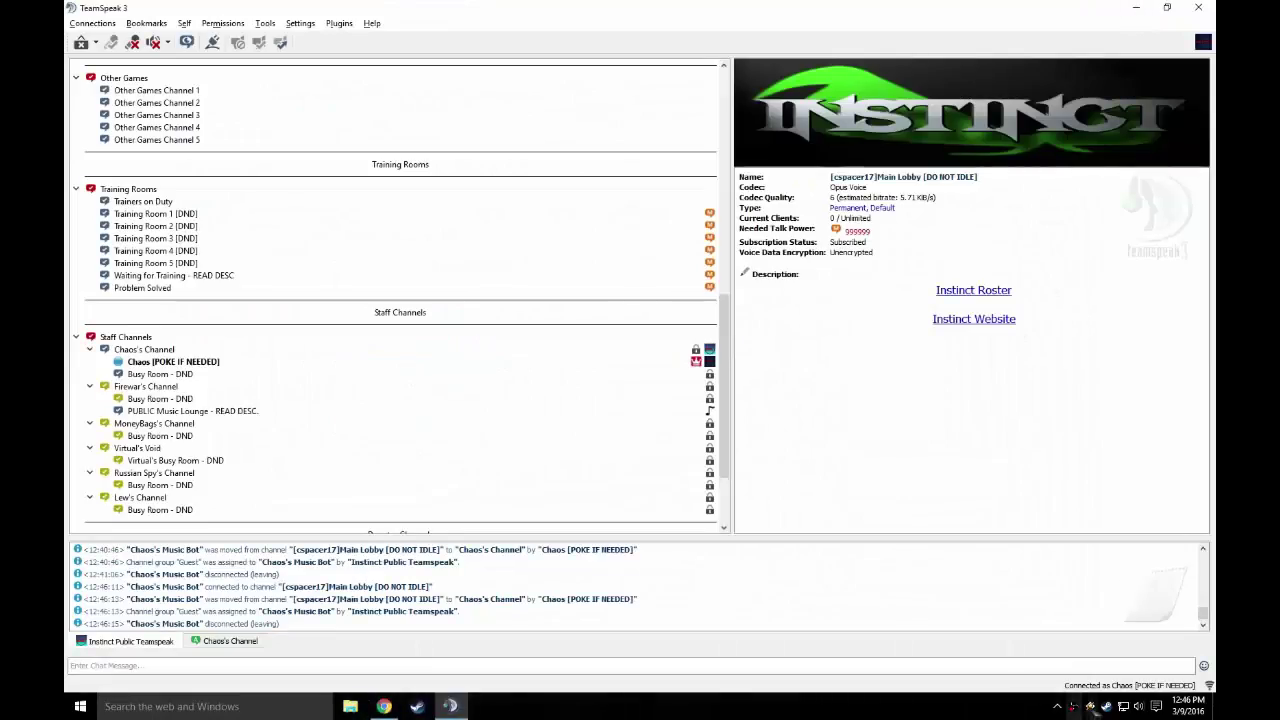
left_click(1090, 706)
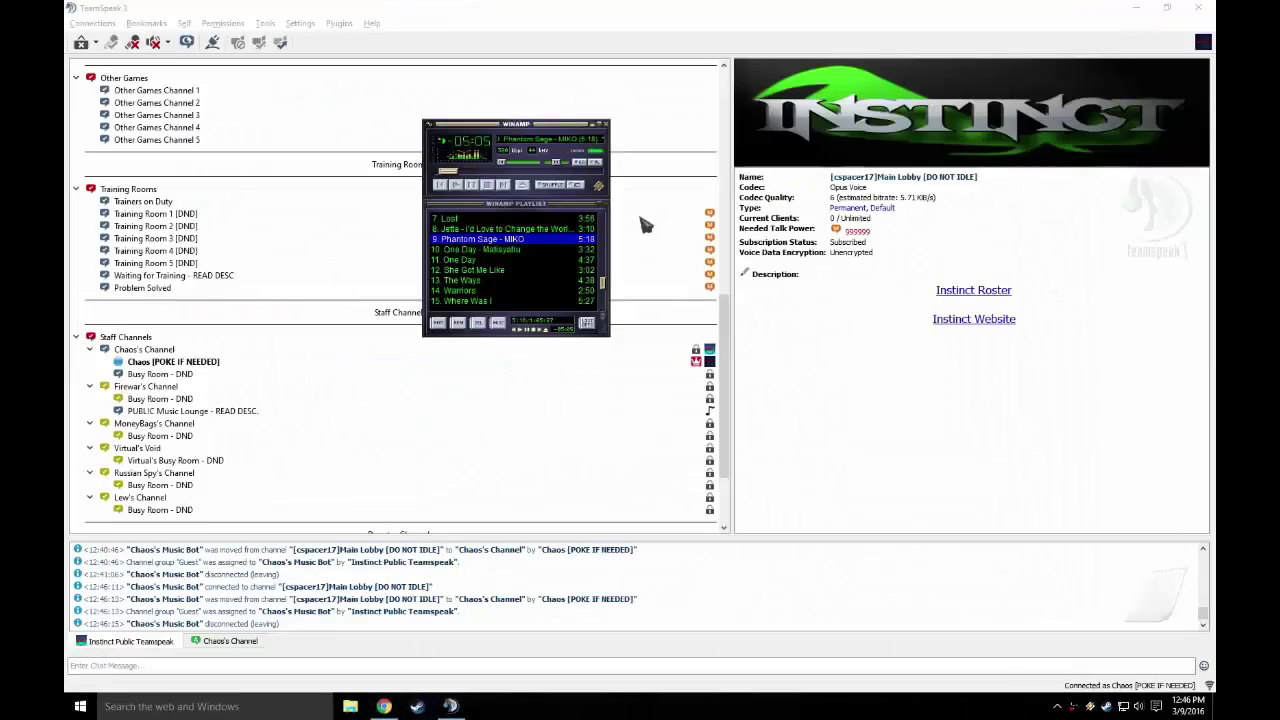
left_click(605, 125)
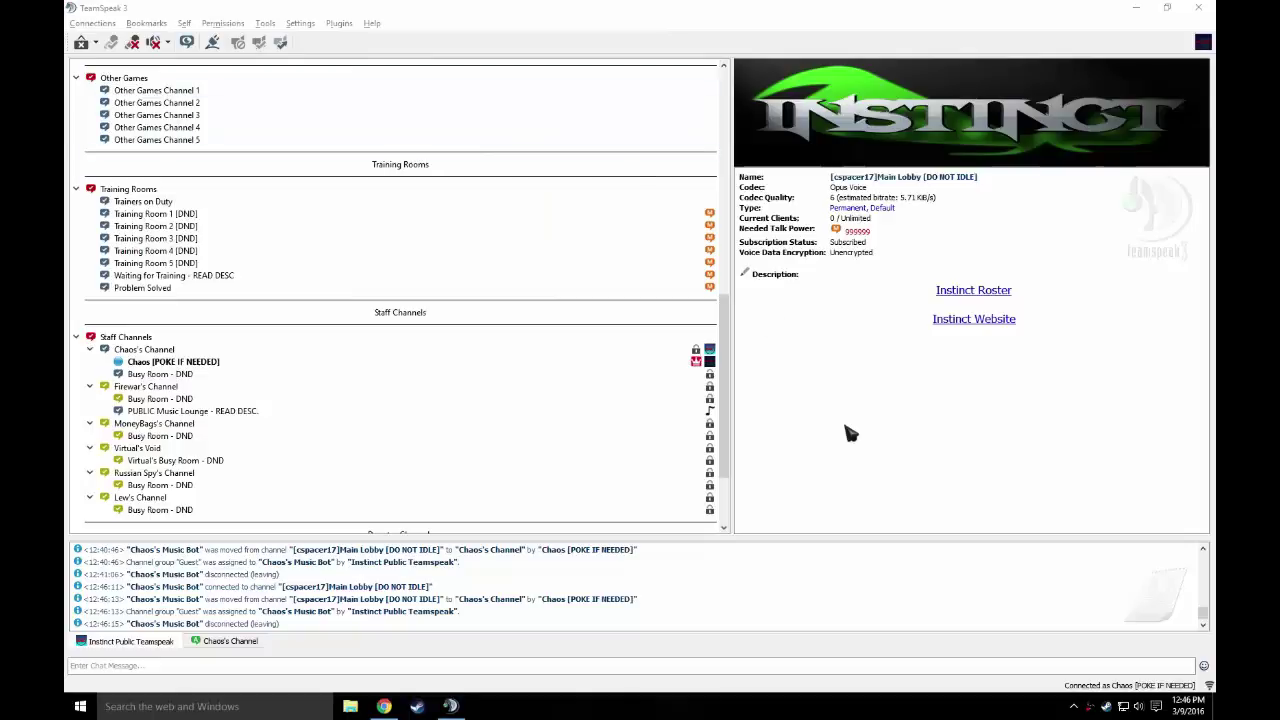
Add a new identity named Chaos Music For YT in the identity manager.
left_click(298, 24)
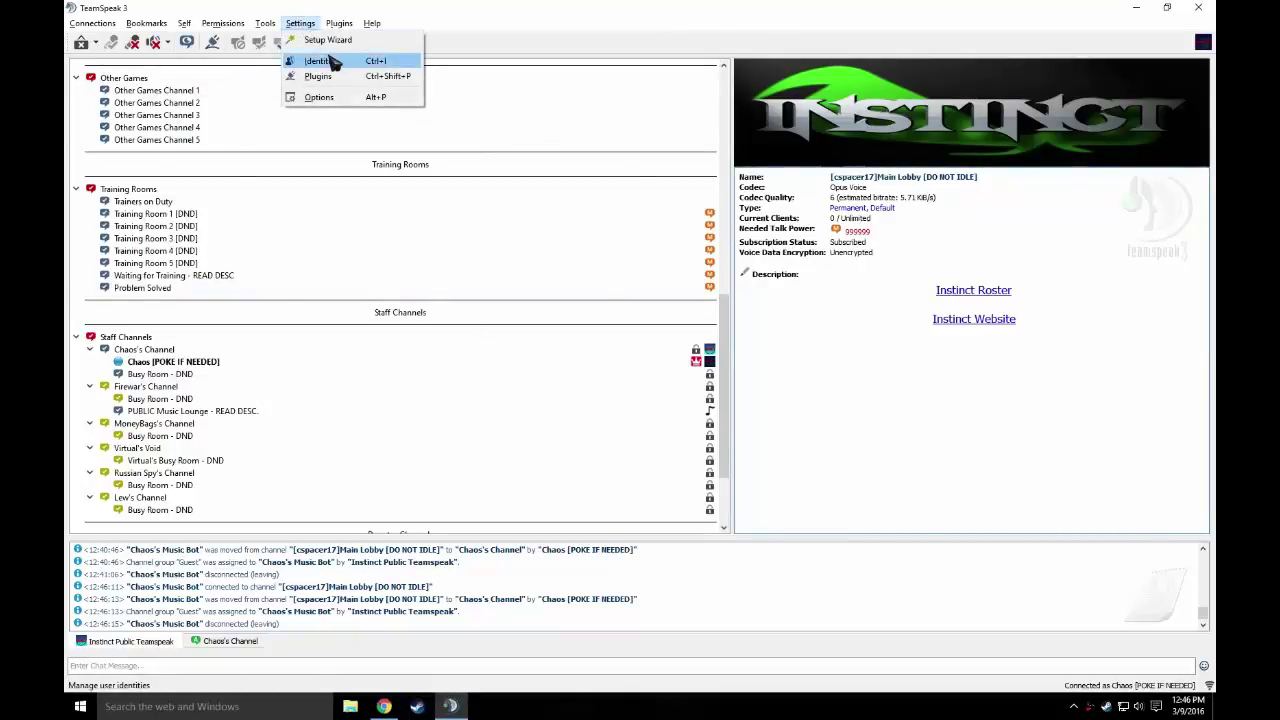
left_click(321, 61)
left_click(528, 239)
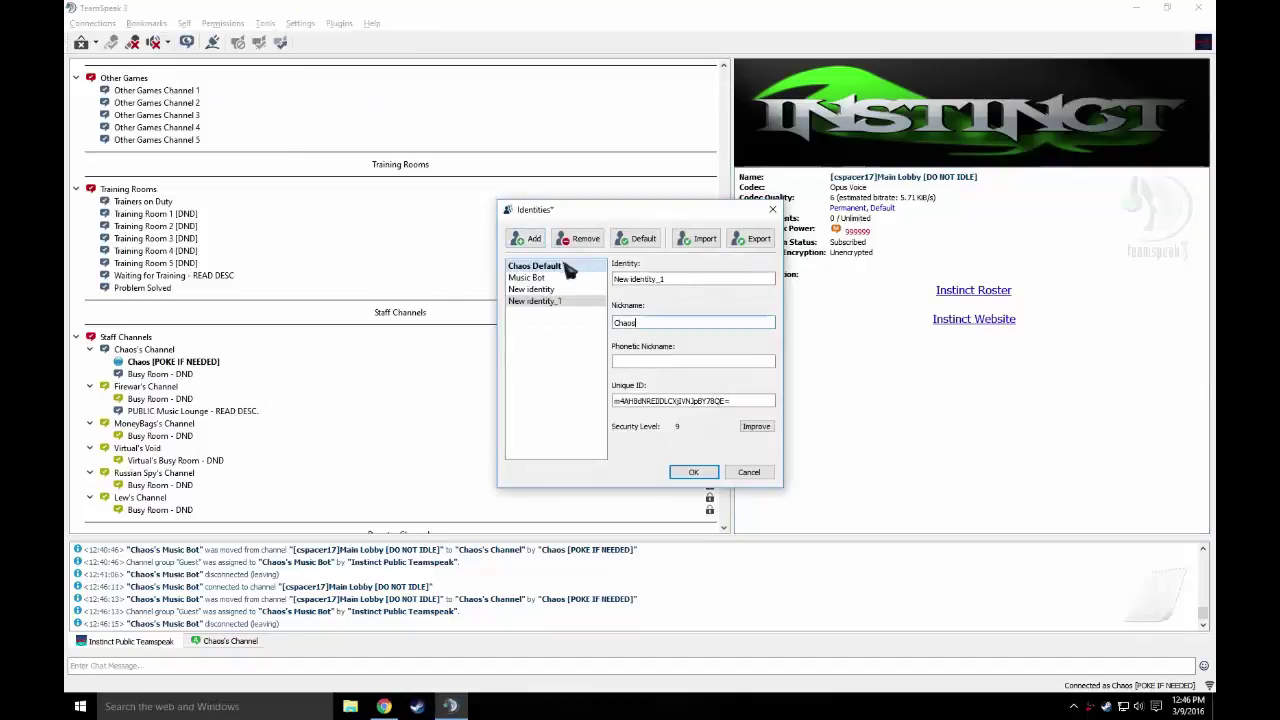
left_click(572, 302)
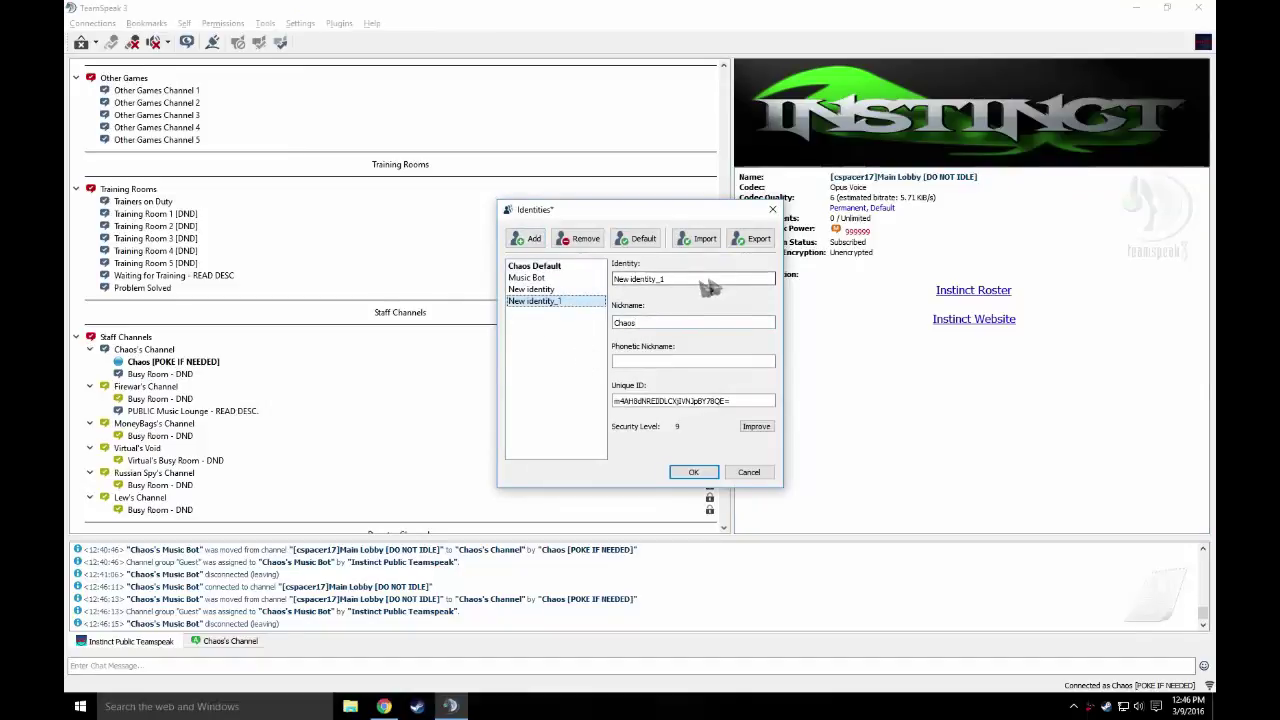
triple_click(705, 285)
type("Chaos Music For Y")
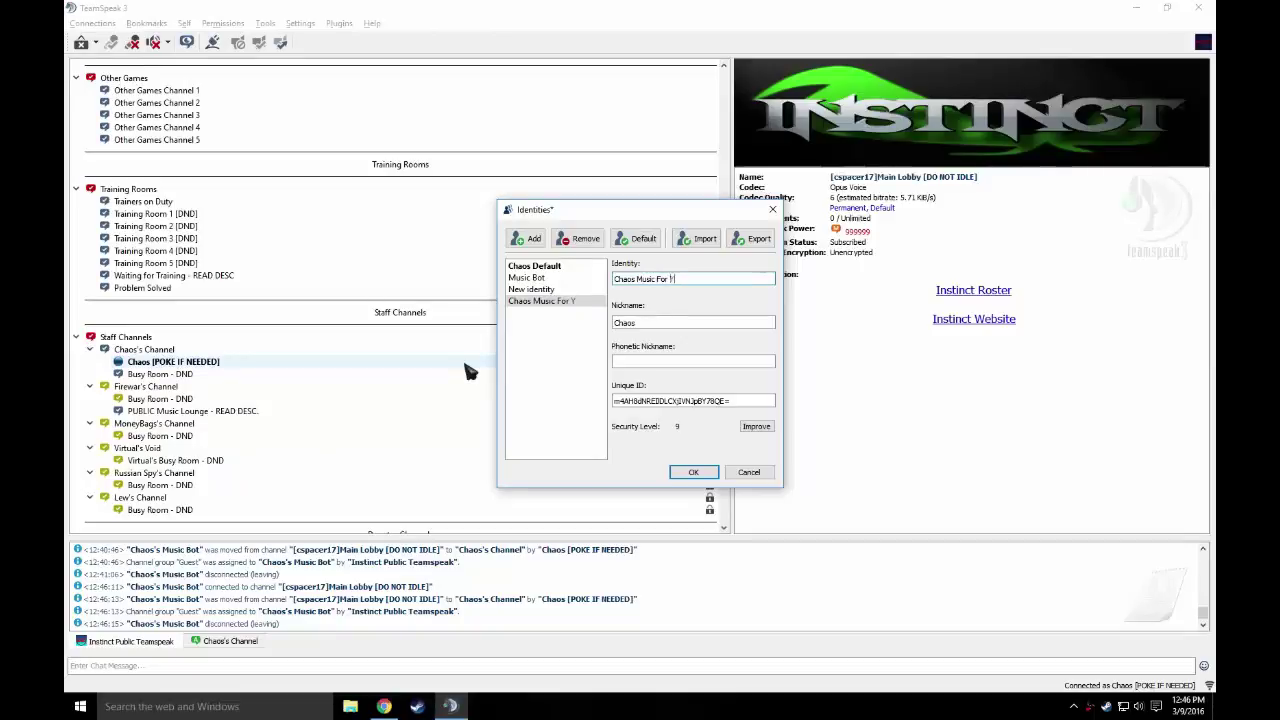
type("T")
Set its nickname to Music Bot, compare with the Music Bot identity, and close the list.
double_click(670, 322)
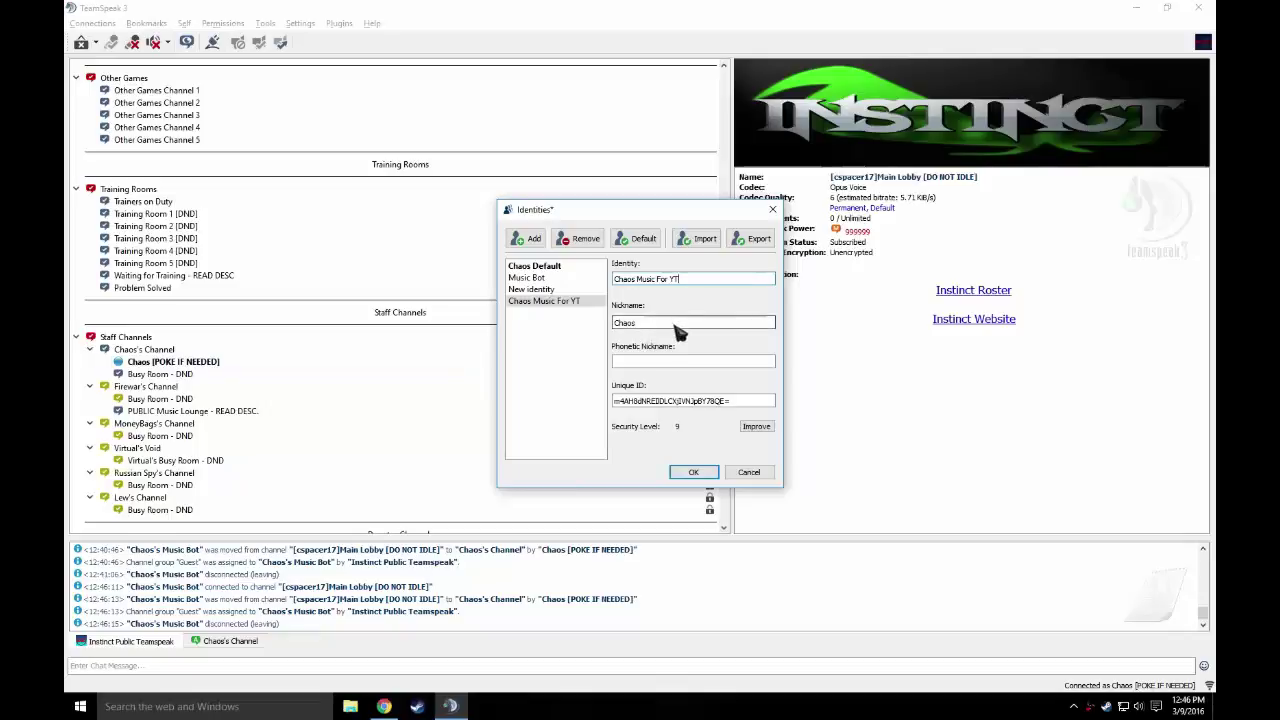
type("Music Bot")
left_click(585, 279)
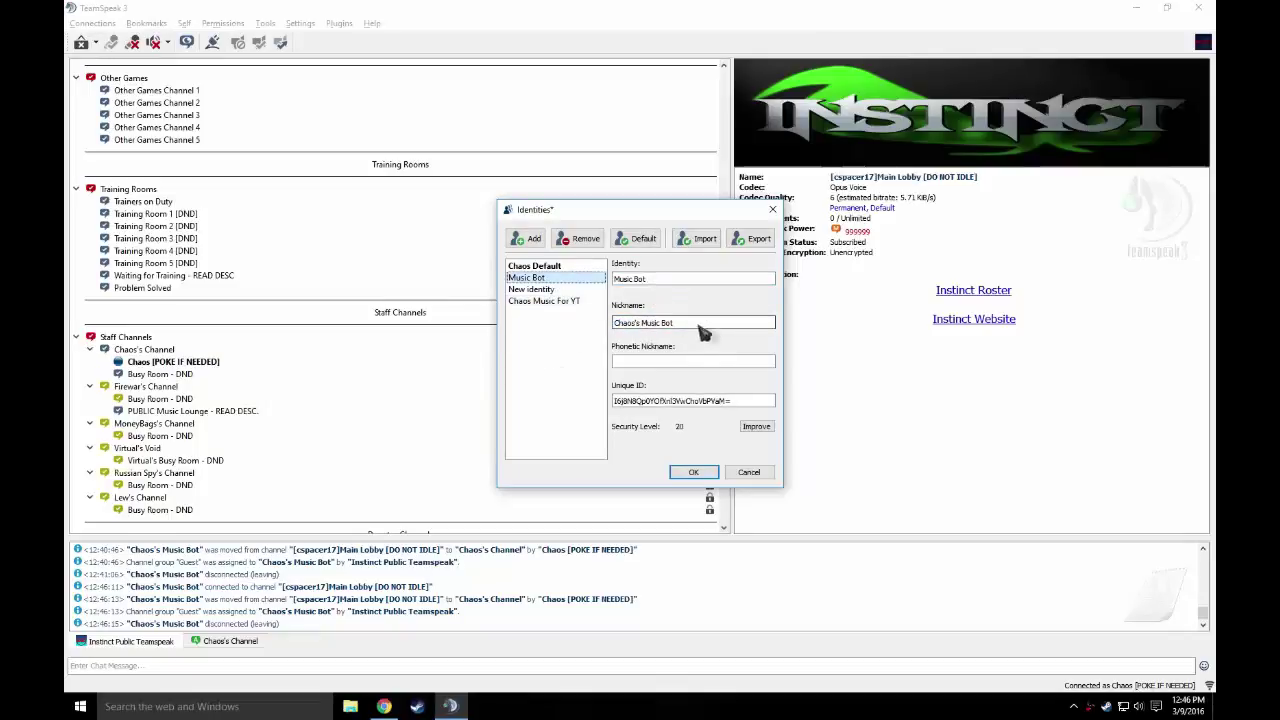
left_click(568, 302)
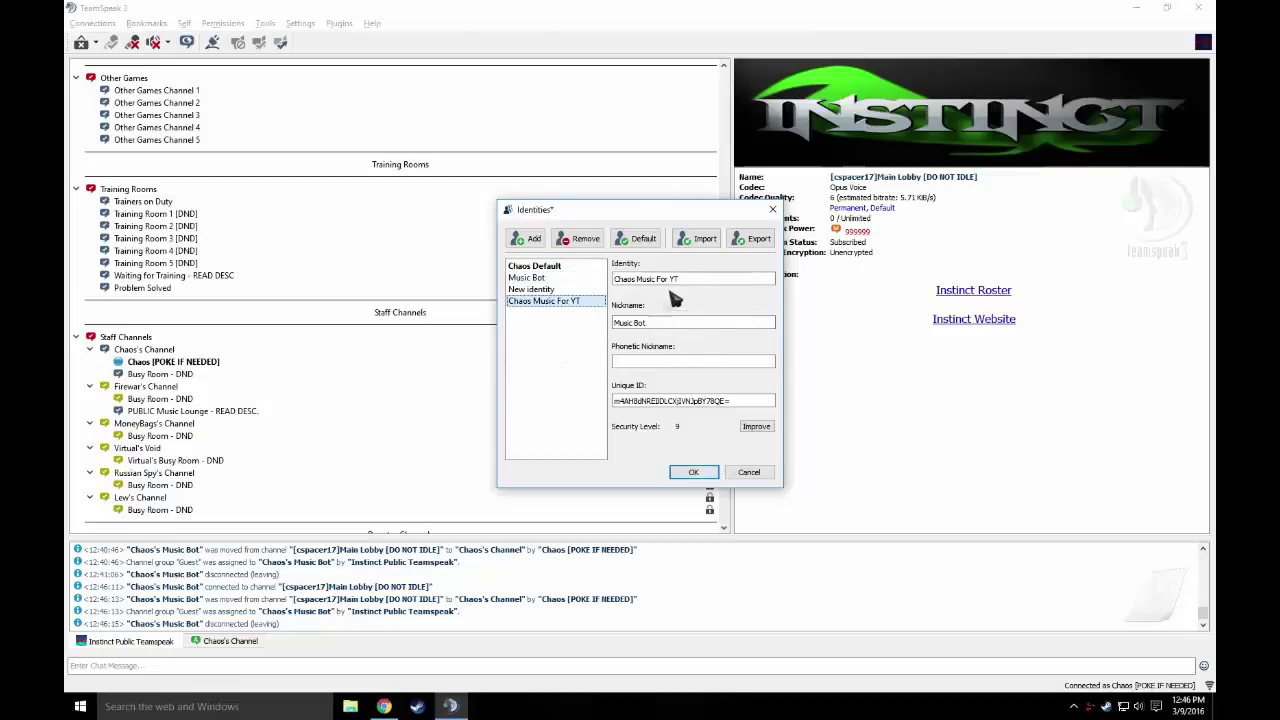
left_click(708, 472)
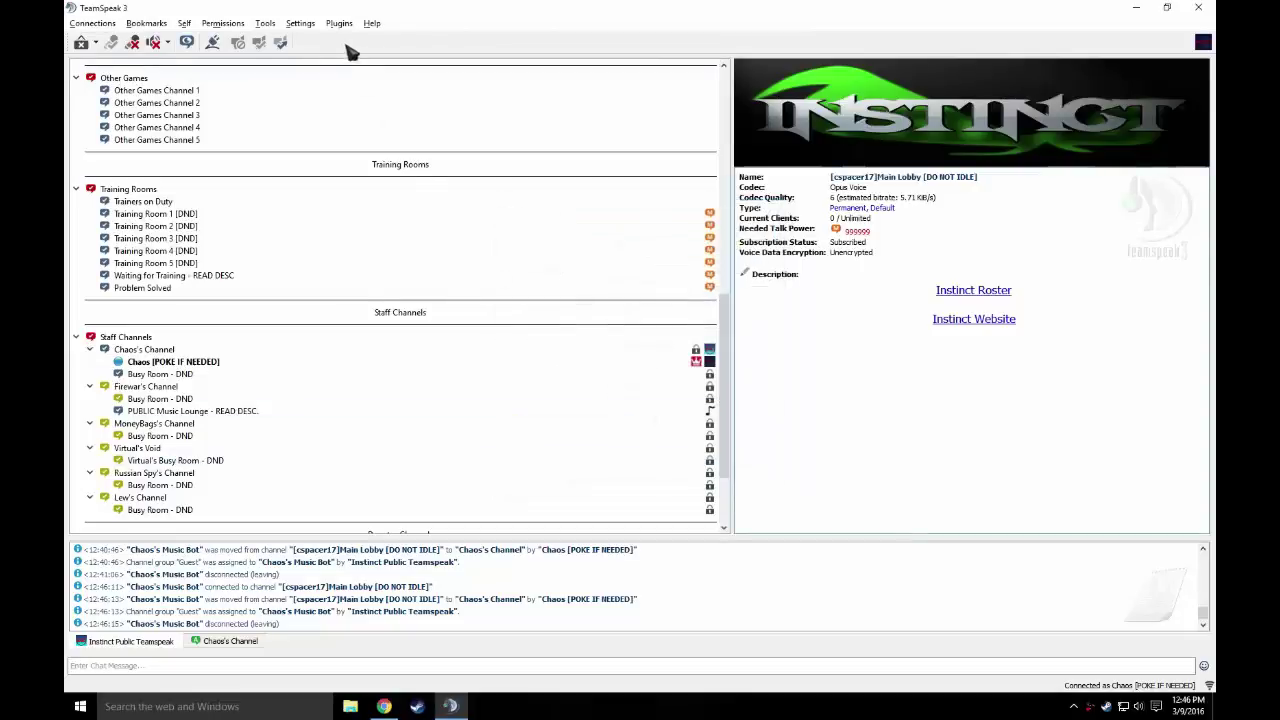
Create a new playback profile named BOT in TeamSpeak's Options.
left_click(301, 23)
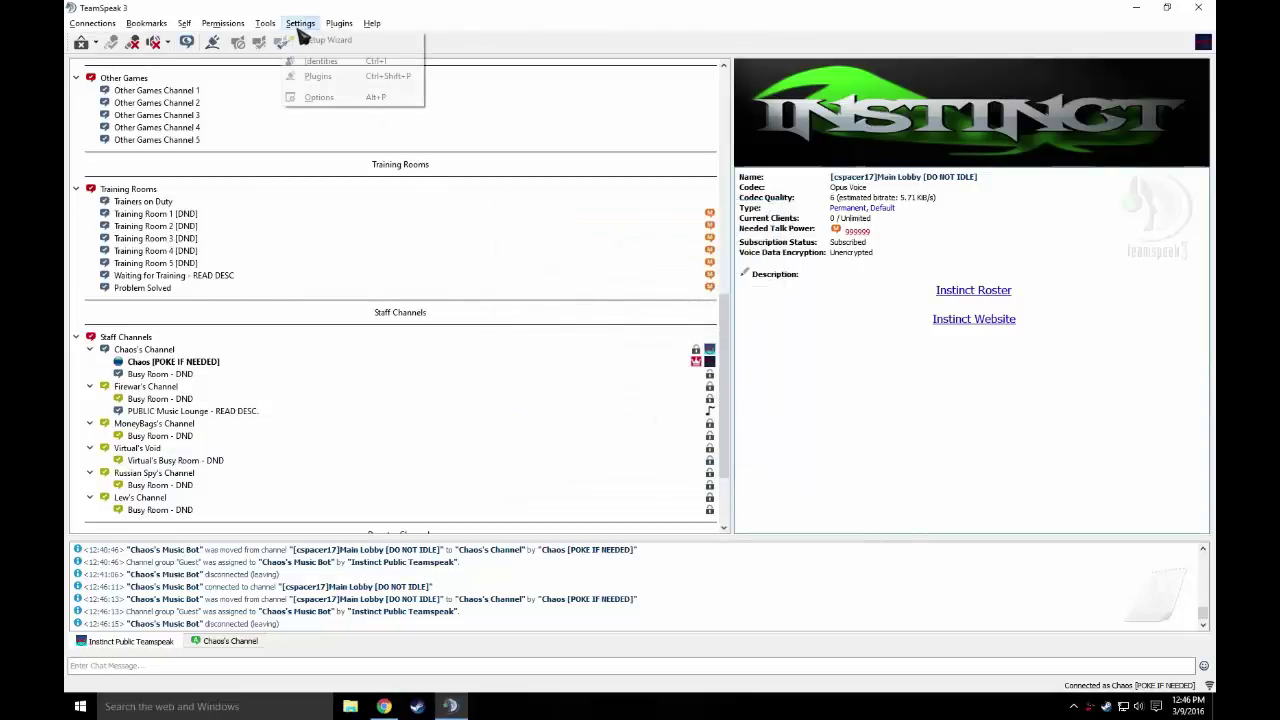
left_click(335, 97)
left_click(452, 345)
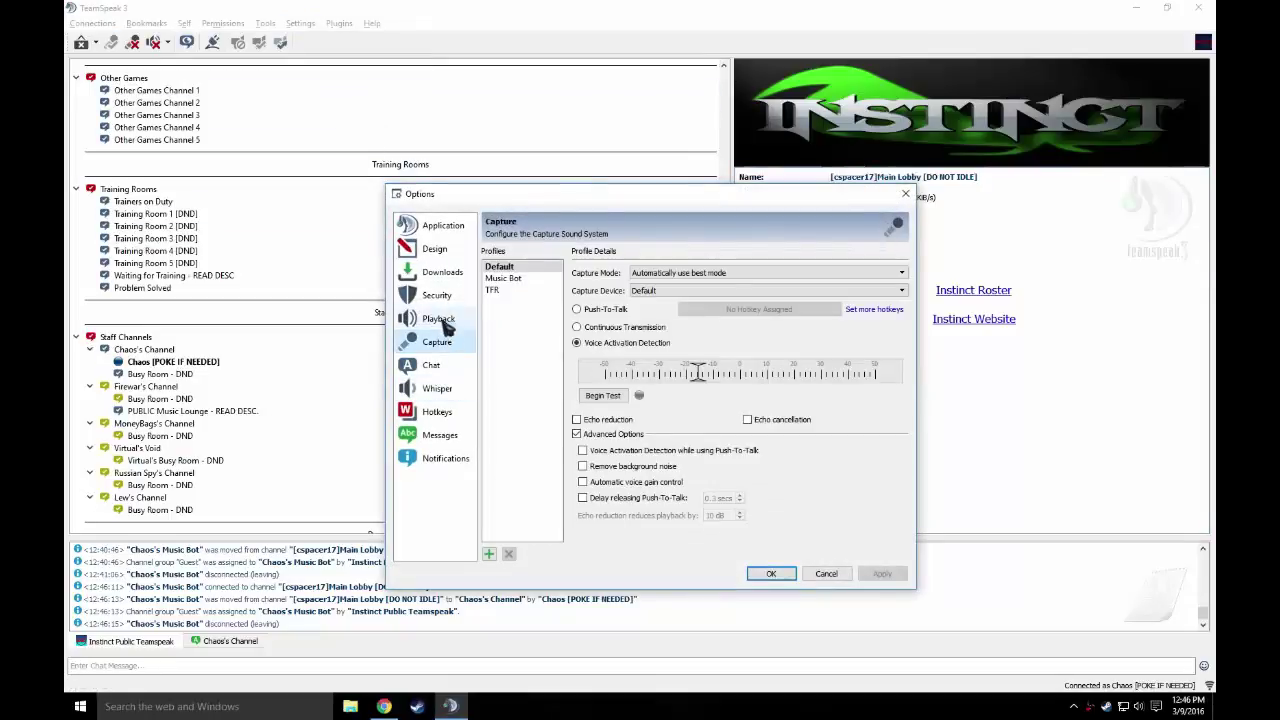
left_click(445, 320)
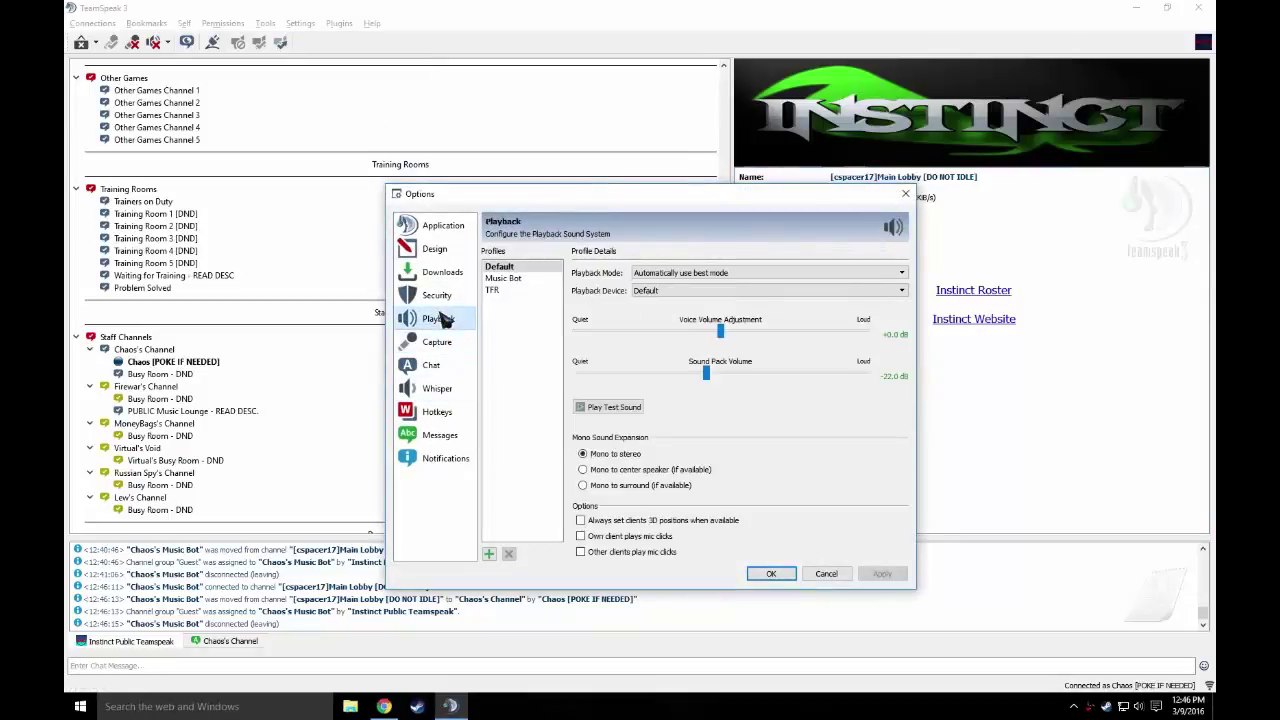
left_click(489, 554)
type("BOT")
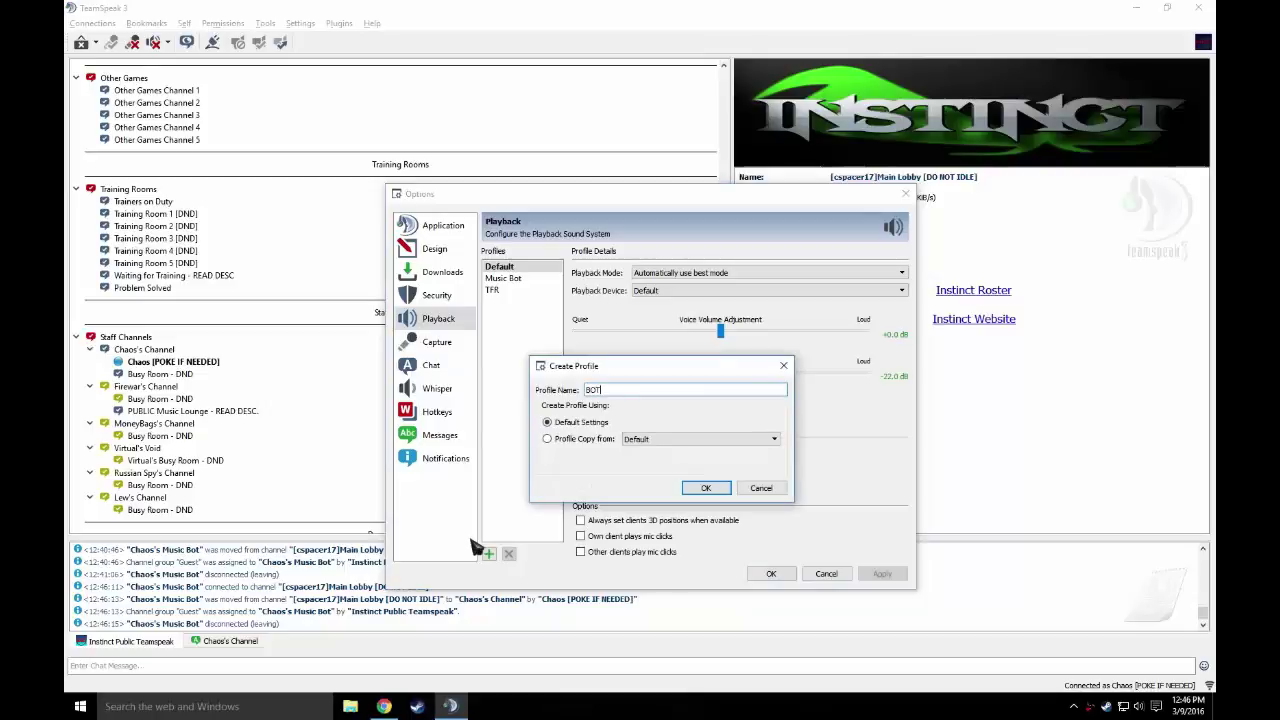
left_click(705, 488)
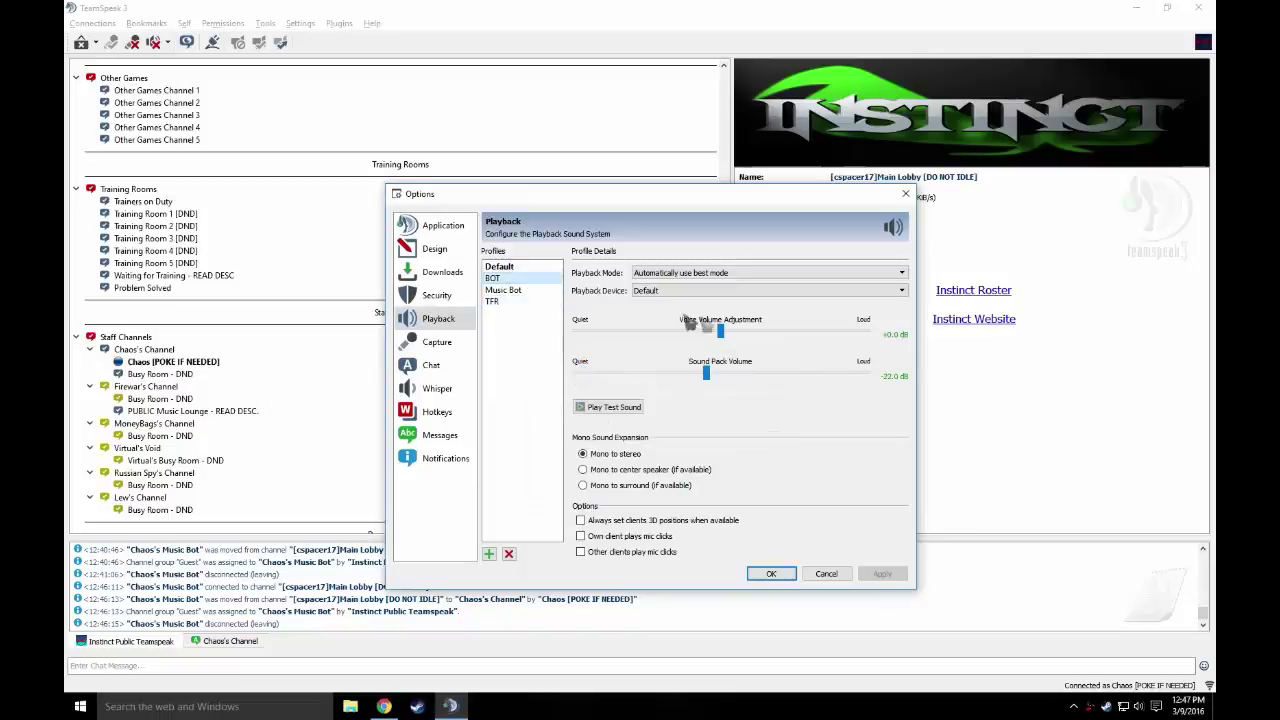
Lower BOT's voice and sound-pack volumes to -40 dB and output to CABLE Input.
left_click(522, 290)
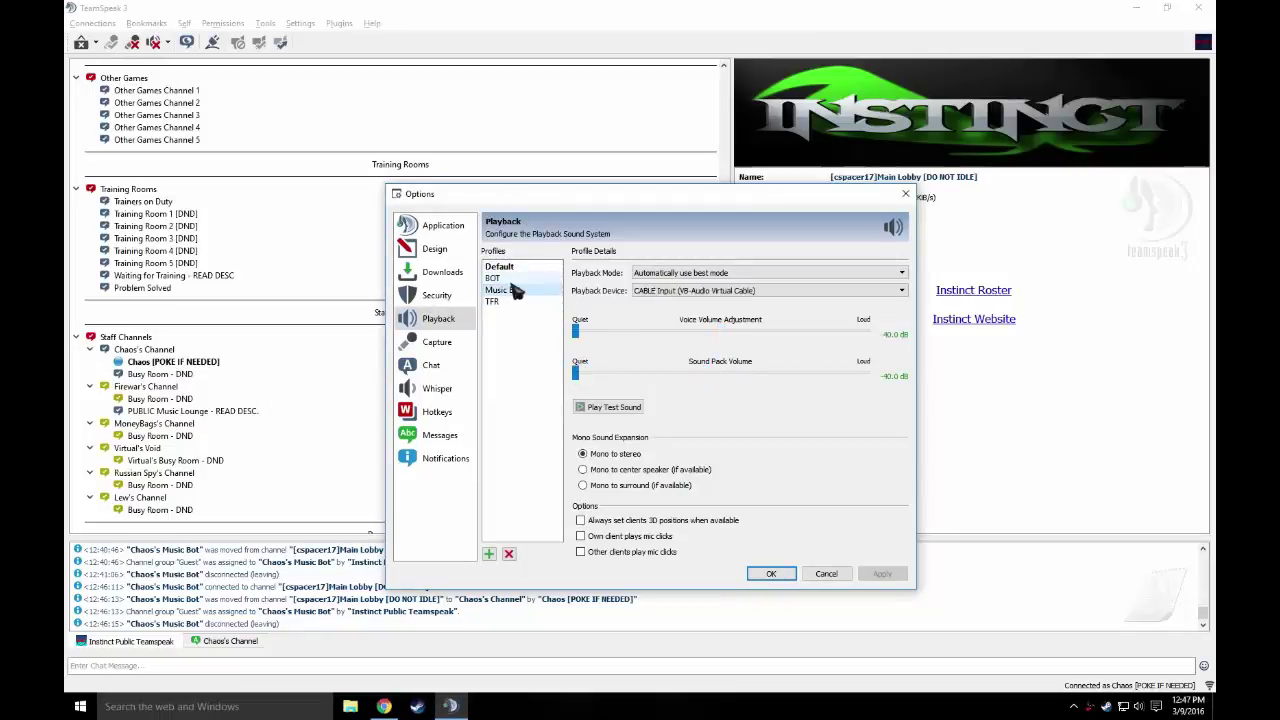
left_click(515, 279)
left_click_drag(725, 338, 575, 336)
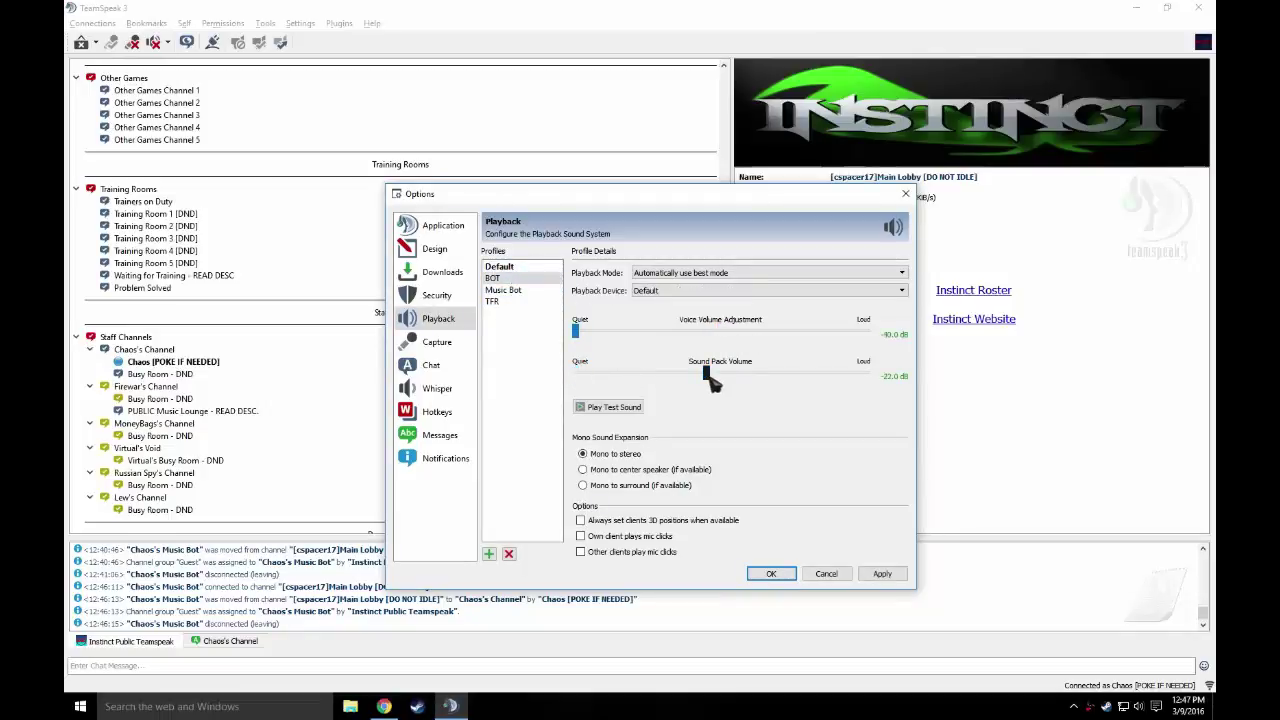
left_click_drag(707, 374, 550, 383)
left_click(882, 573)
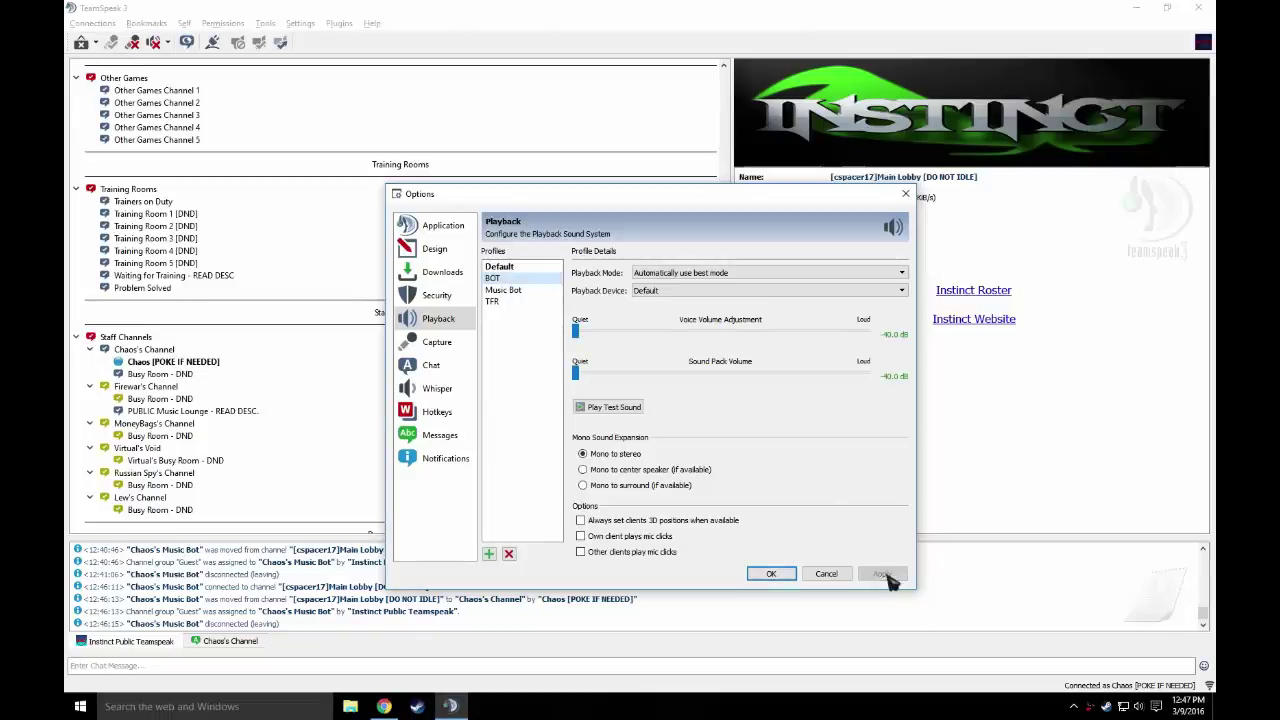
left_click(686, 292)
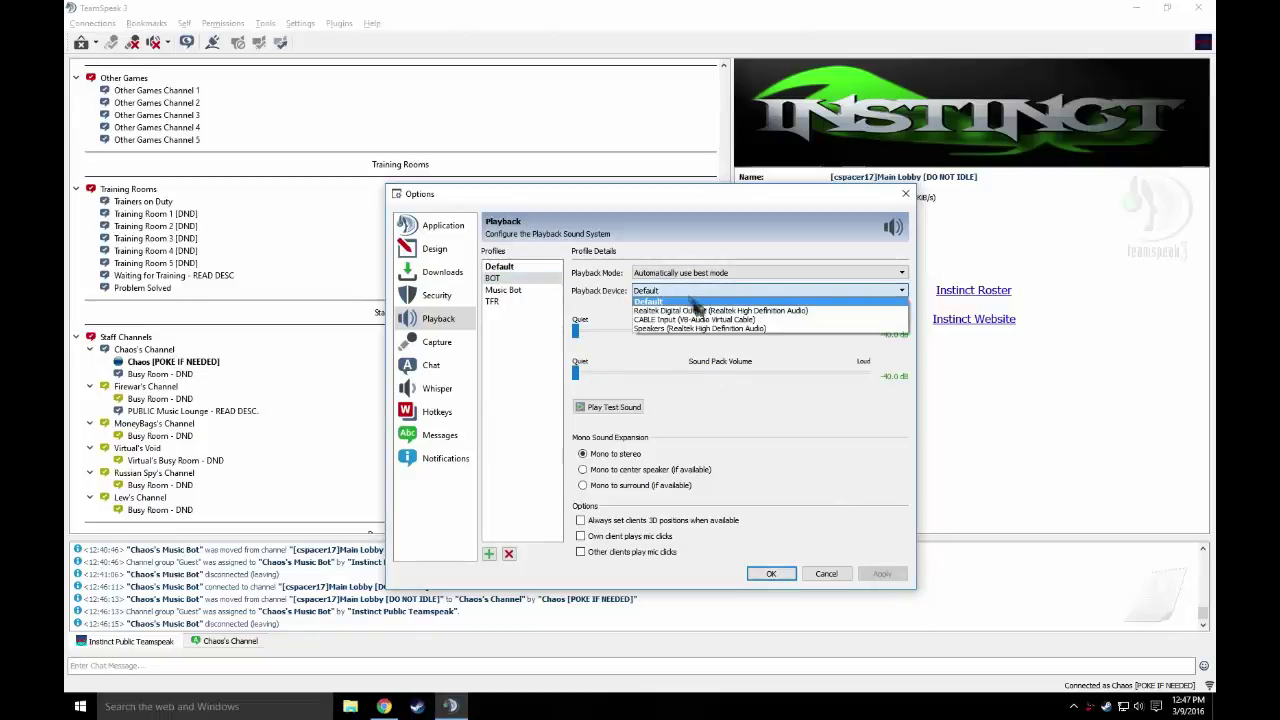
left_click(682, 306)
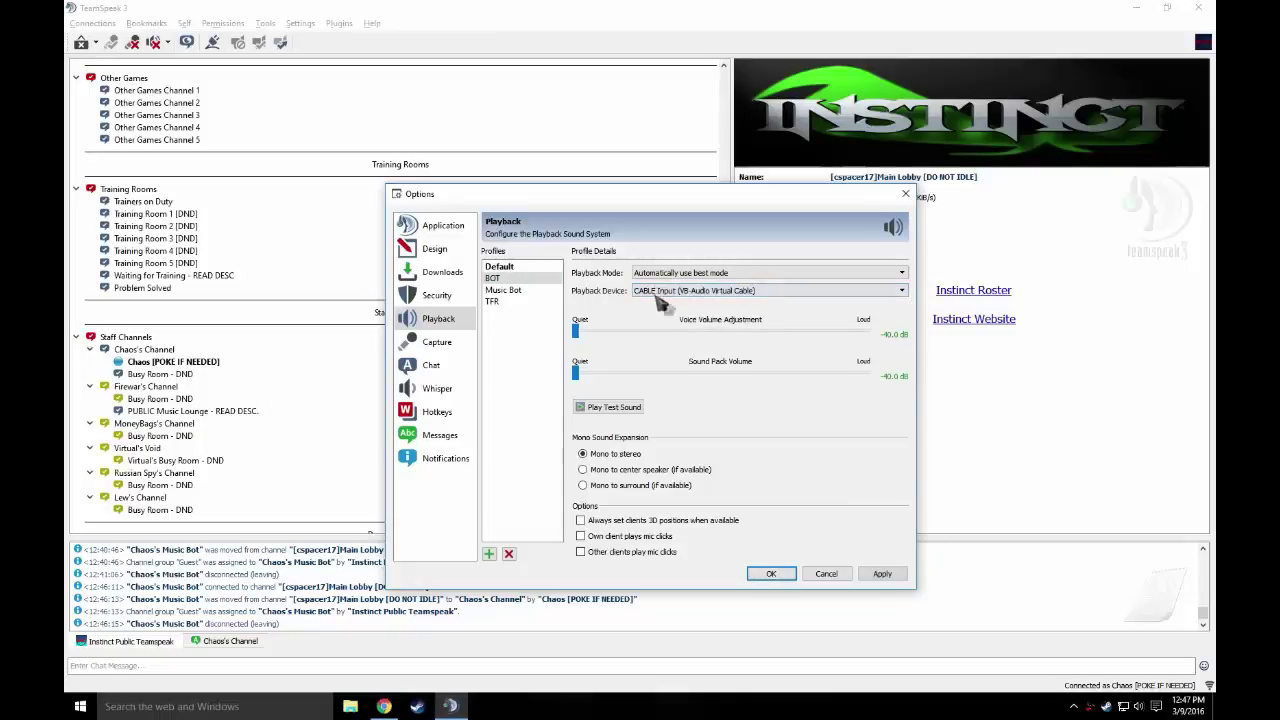
Apply the playback device, then create a new capture profile named BOT.
left_click(882, 573)
left_click(451, 346)
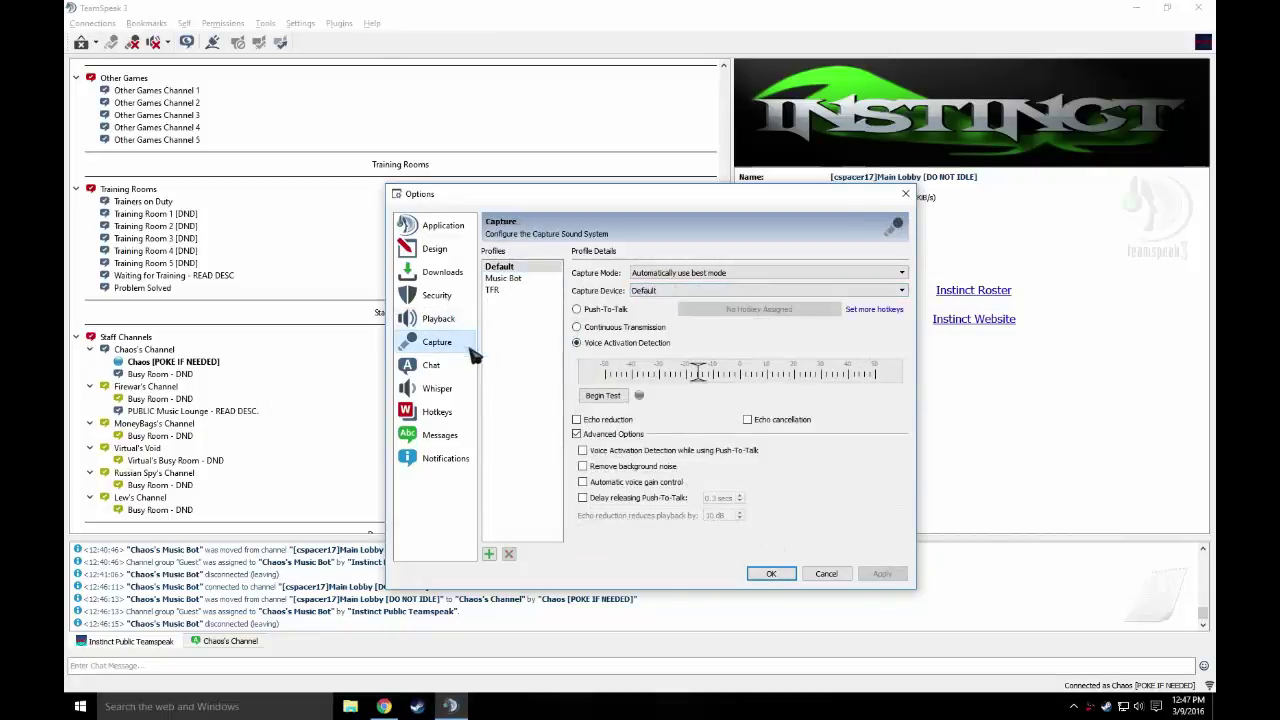
left_click(489, 553)
type("BOT")
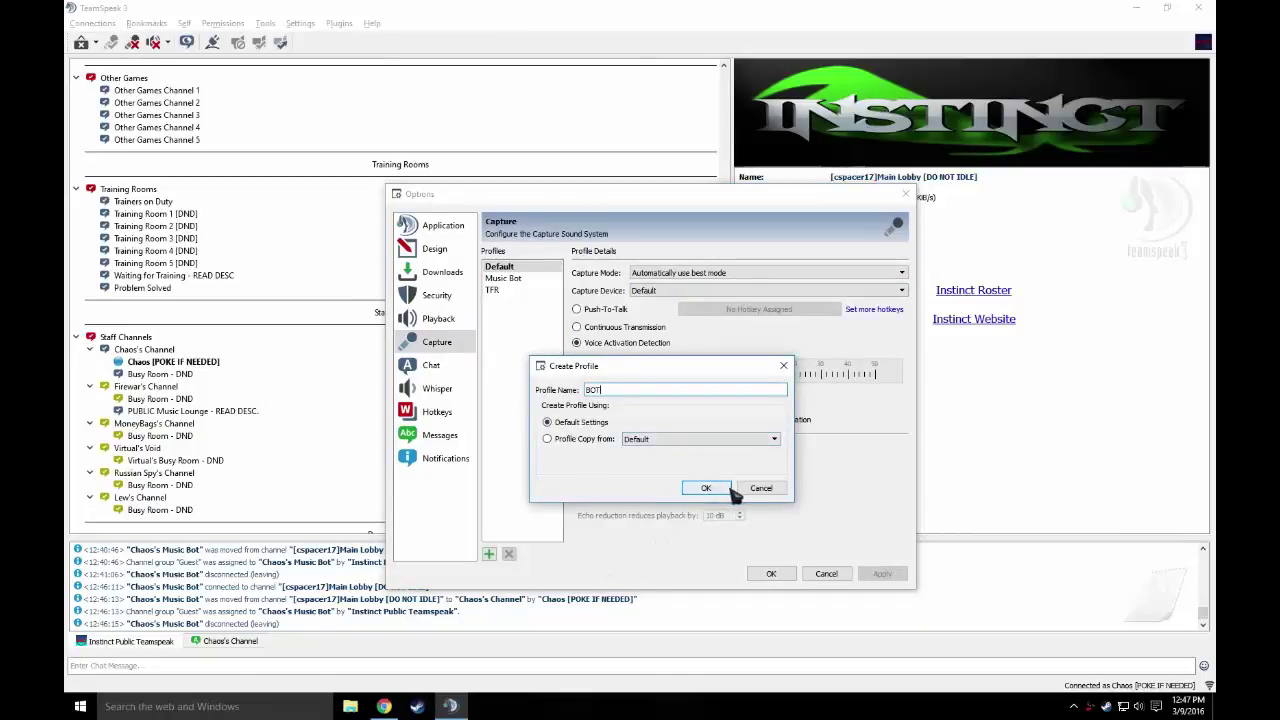
left_click(700, 488)
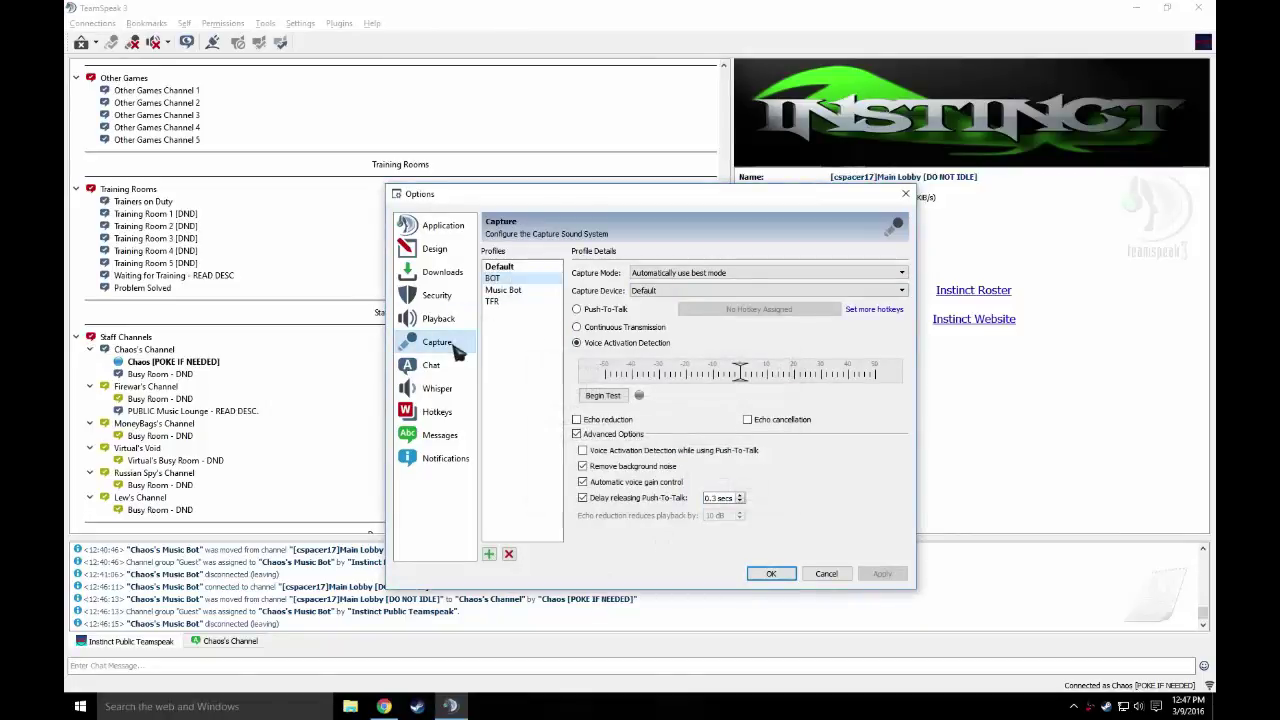
left_click(508, 279)
Turn off BOT's advanced capture options, capture from CABLE Output, and save the changes.
left_click(607, 438)
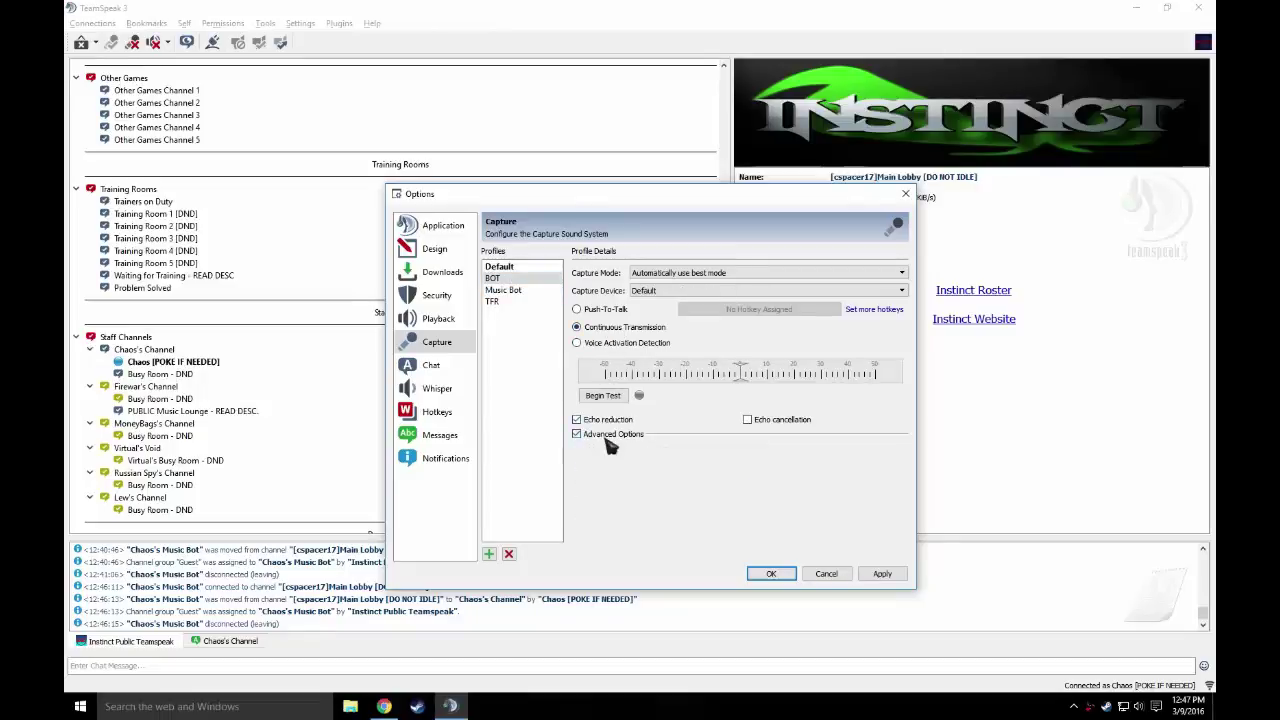
left_click(600, 437)
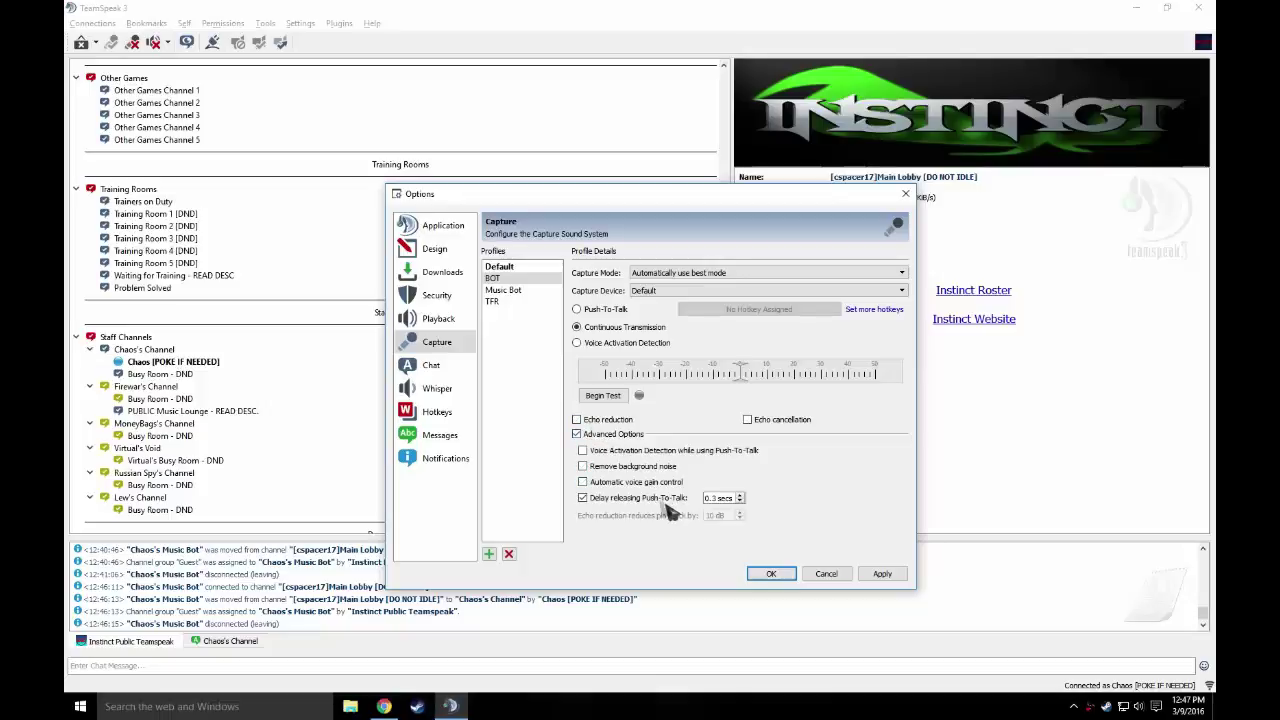
left_click(606, 435)
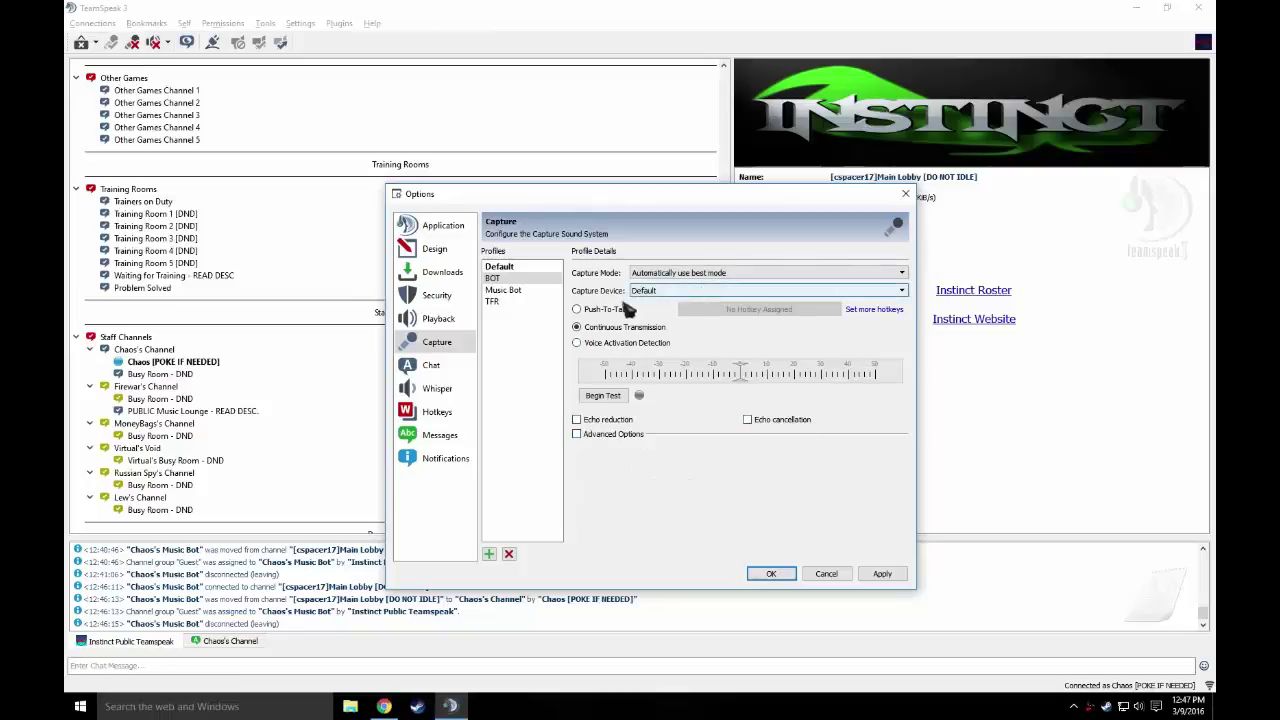
left_click(690, 290)
left_click(697, 320)
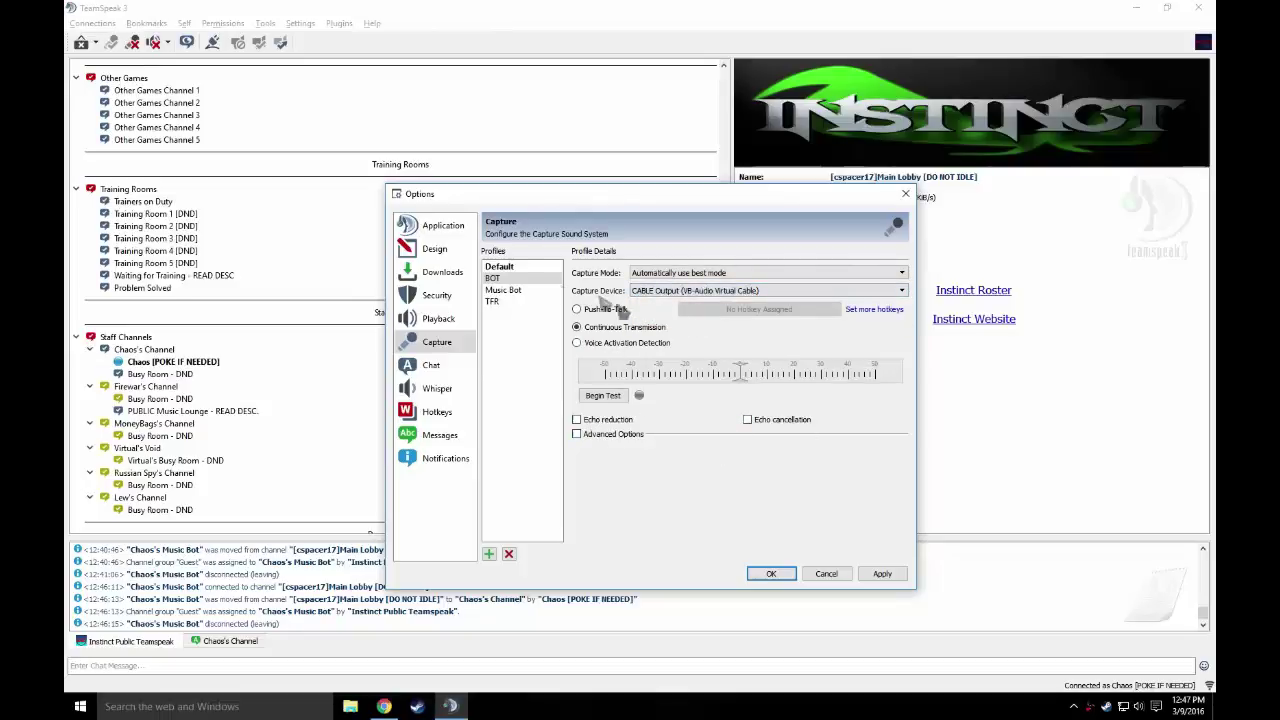
left_click(515, 289)
left_click(720, 416)
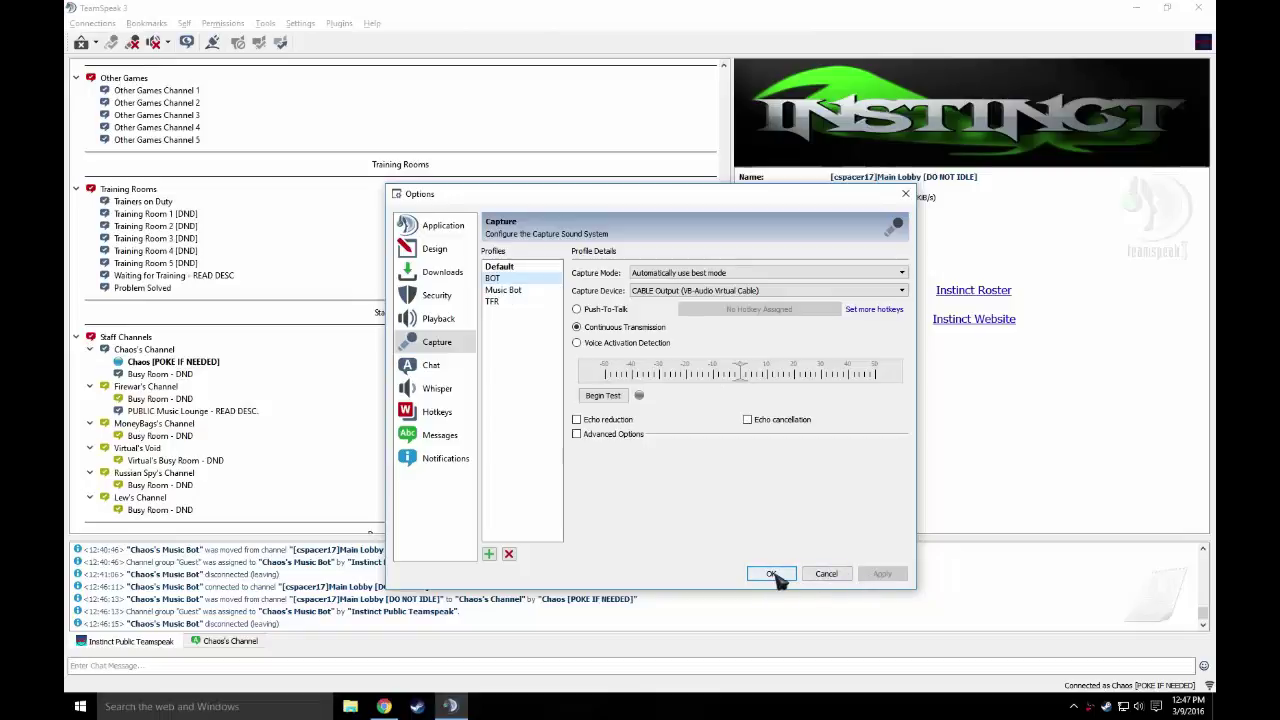
Close Options keeping the changes and open Manage Bookmarks.
left_click(772, 574)
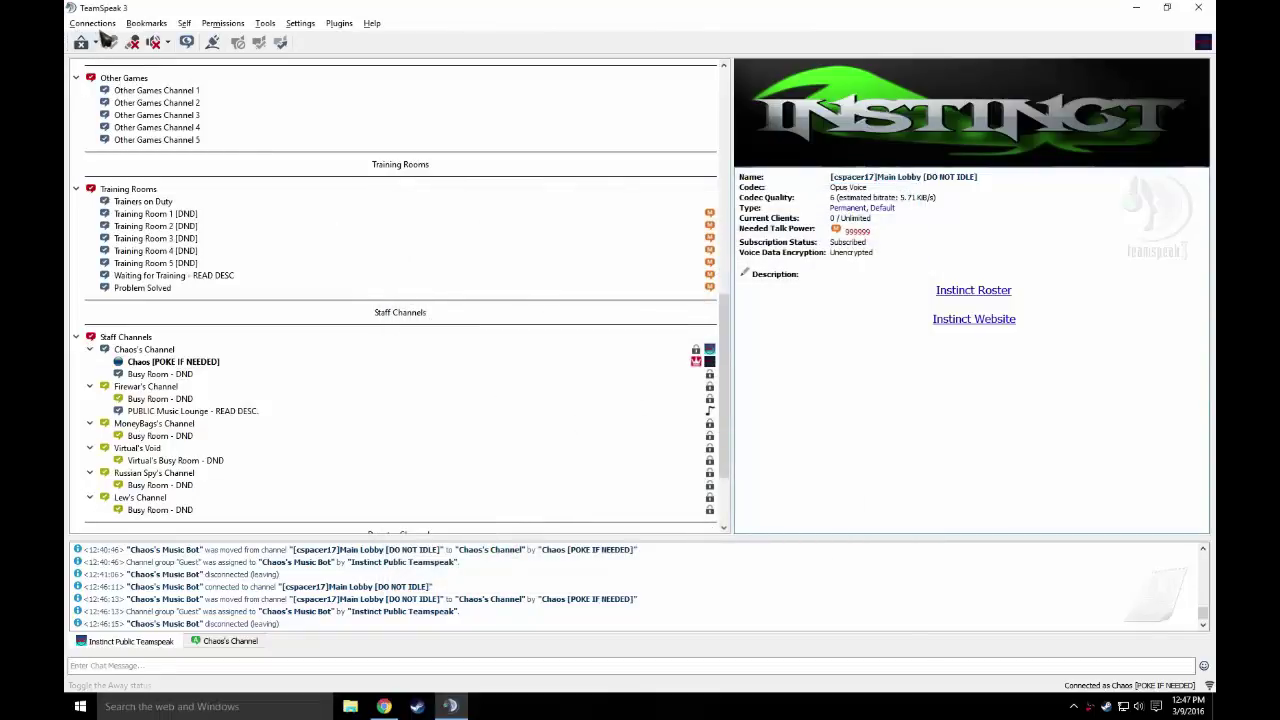
left_click(146, 23)
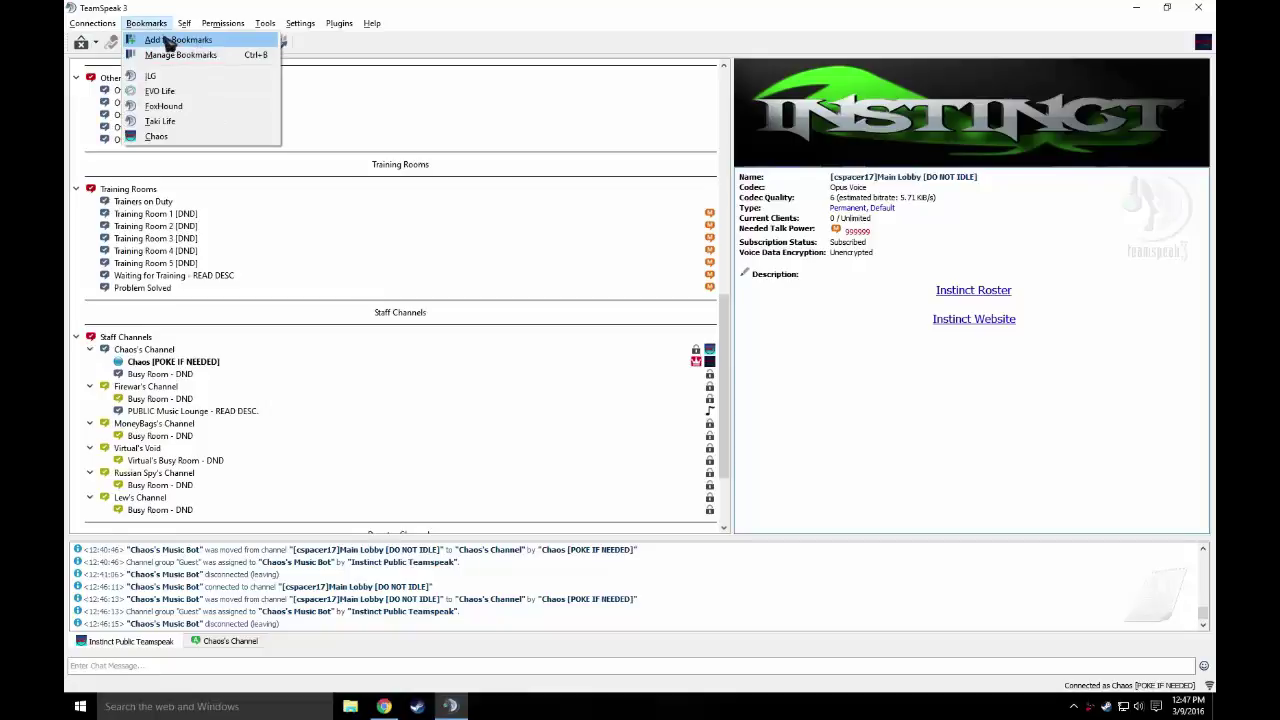
right_click(836, 392)
left_click(800, 370)
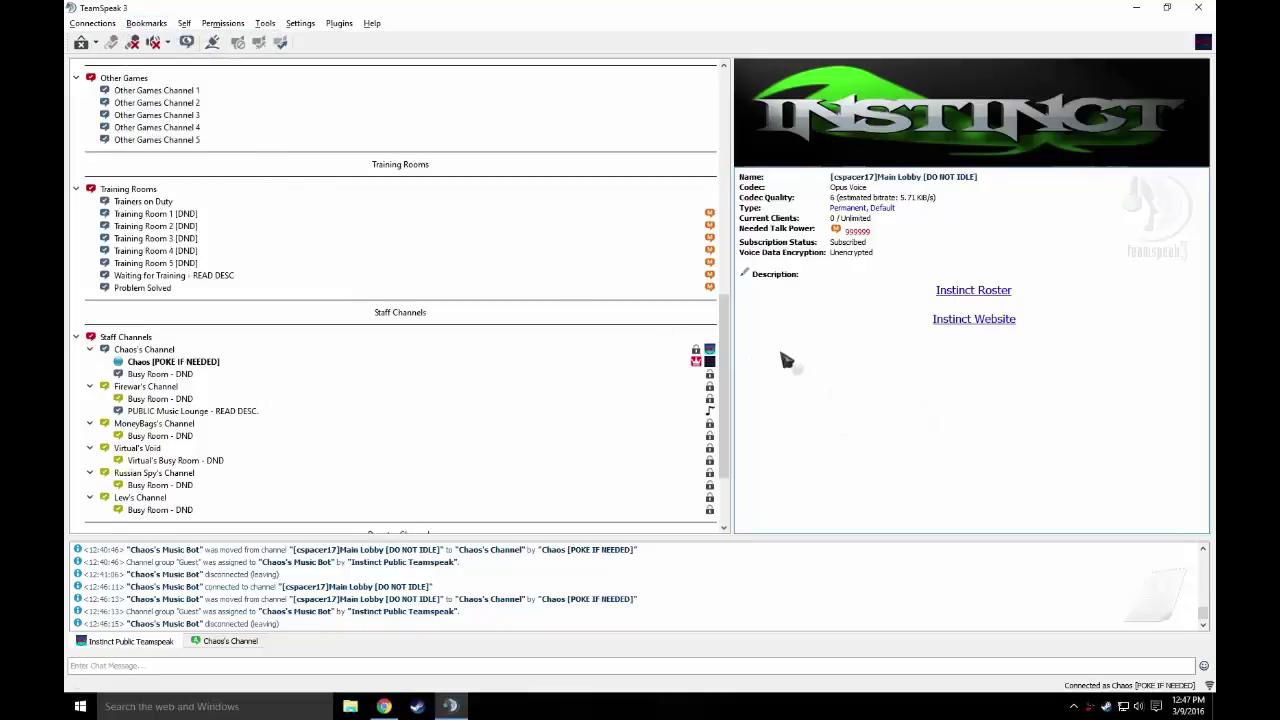
left_click(146, 23)
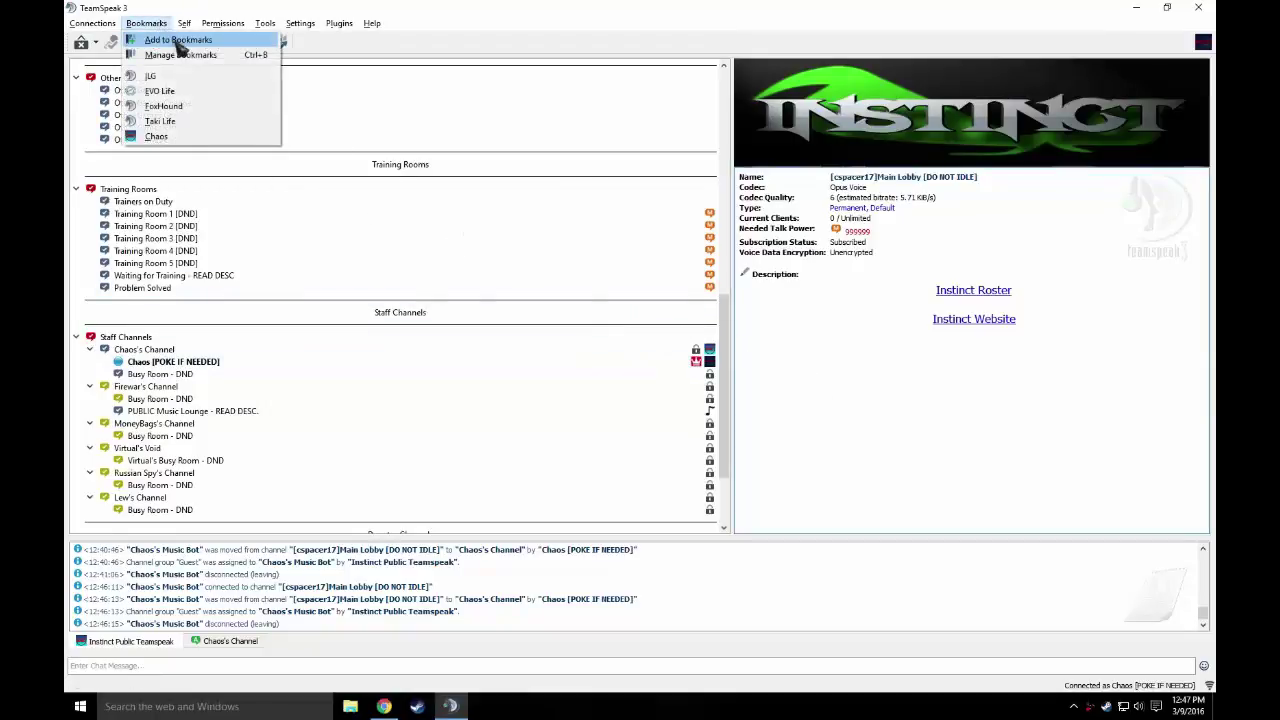
left_click(160, 38)
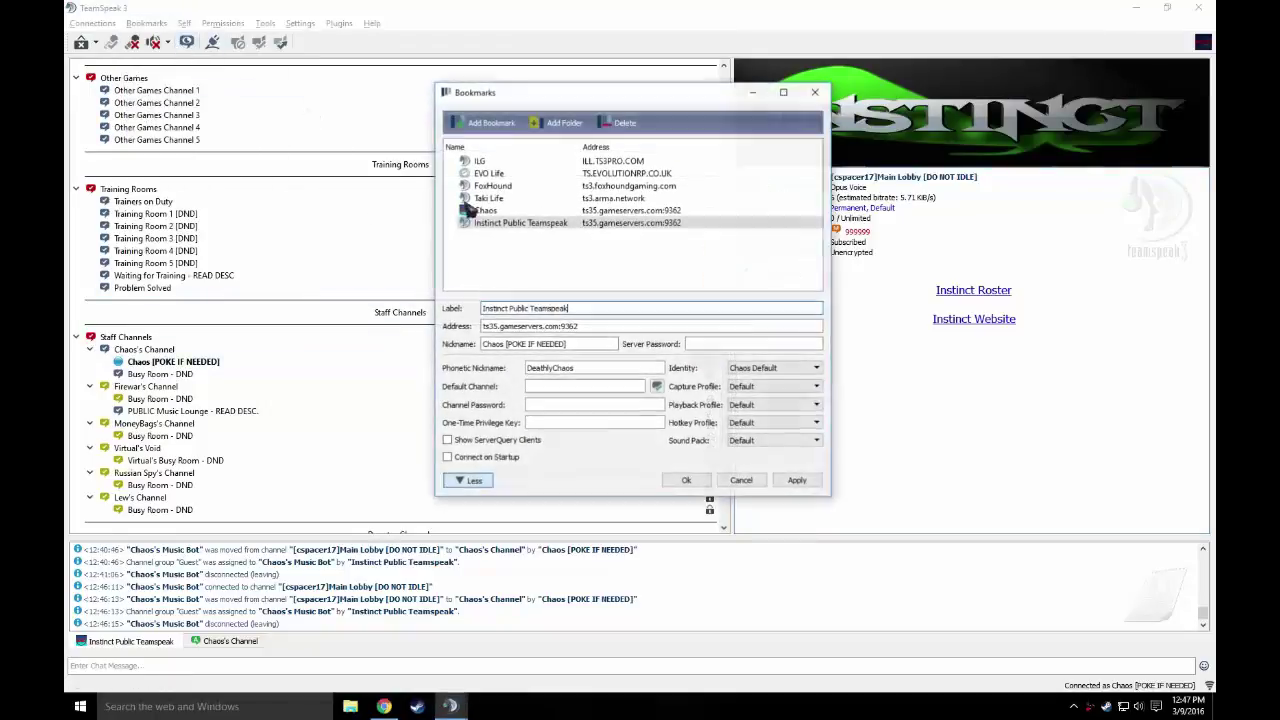
Give the bookmark nickname Music Bot, identity Chaos Music For YT, and BOT capture and playback profiles.
triple_click(591, 344)
type("MUSIC BO")
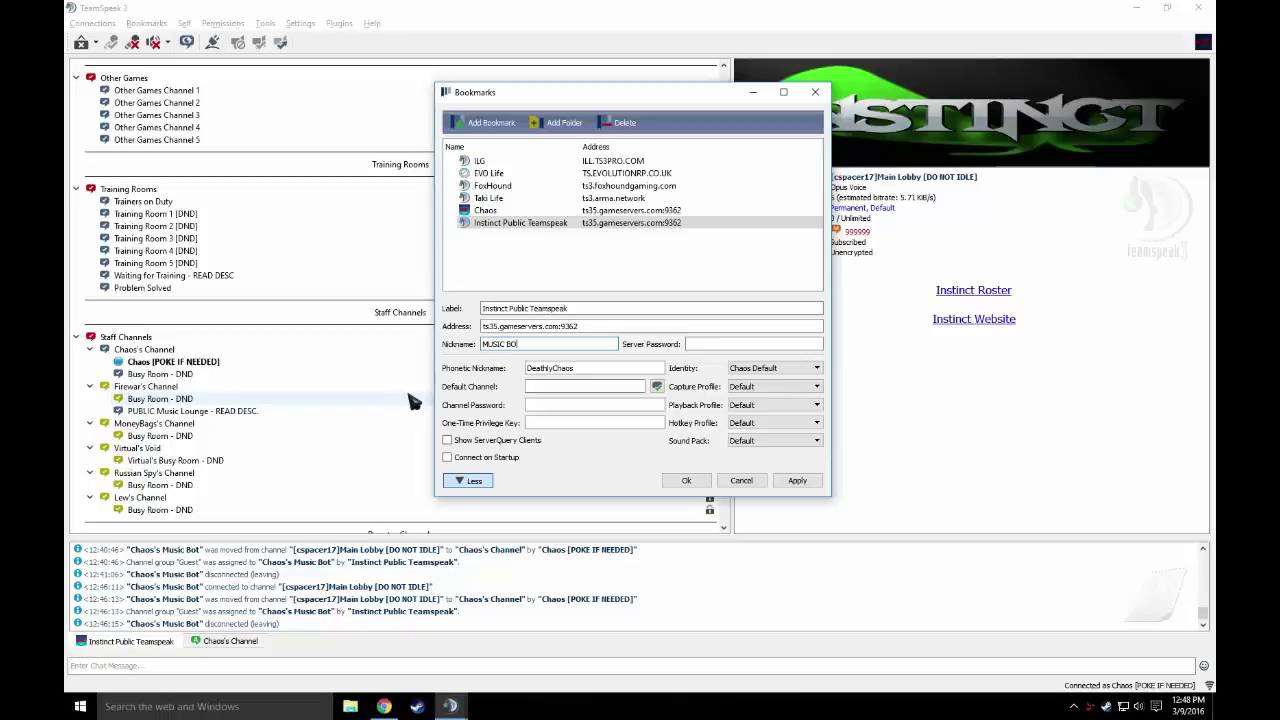
type("T")
left_click(775, 368)
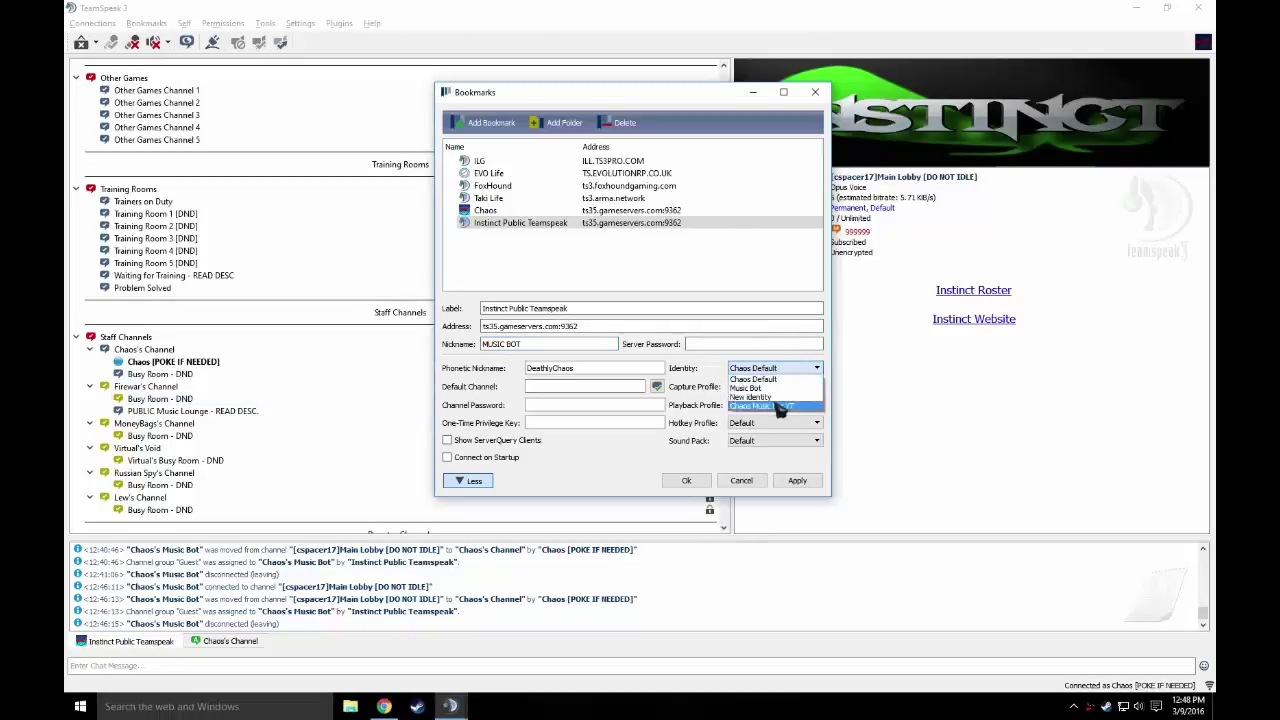
left_click(776, 389)
left_click(793, 370)
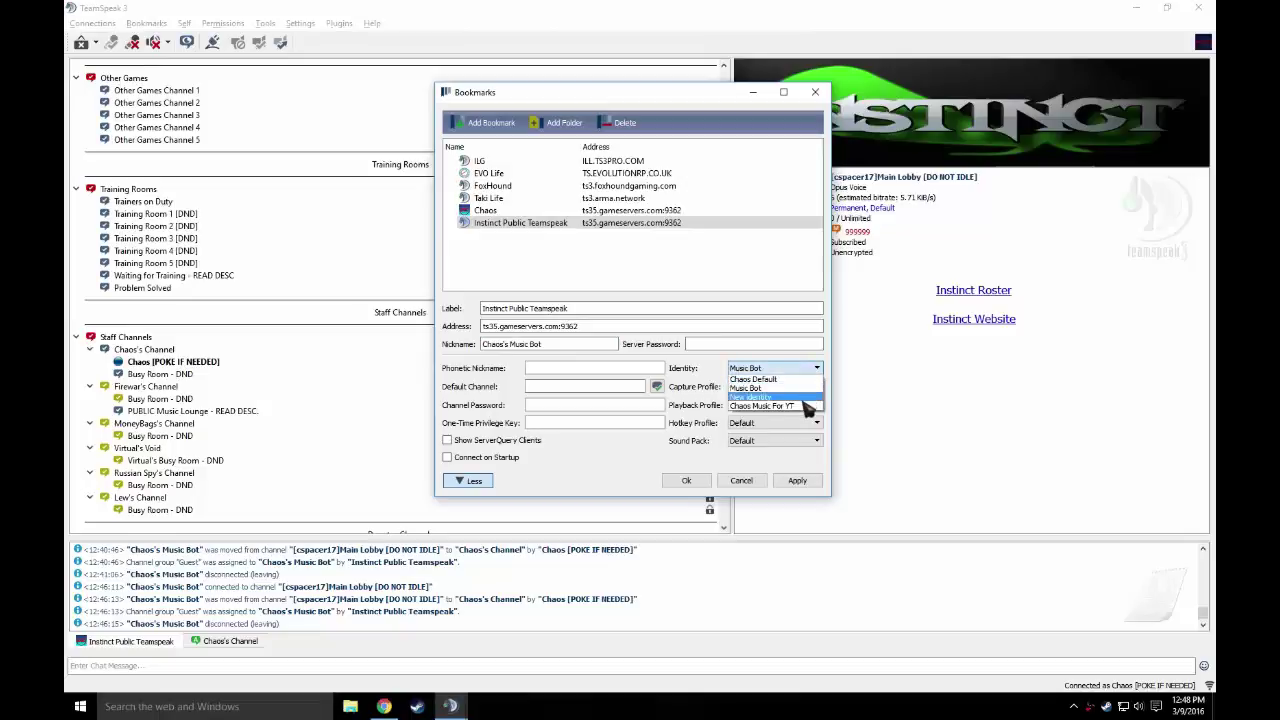
left_click(806, 408)
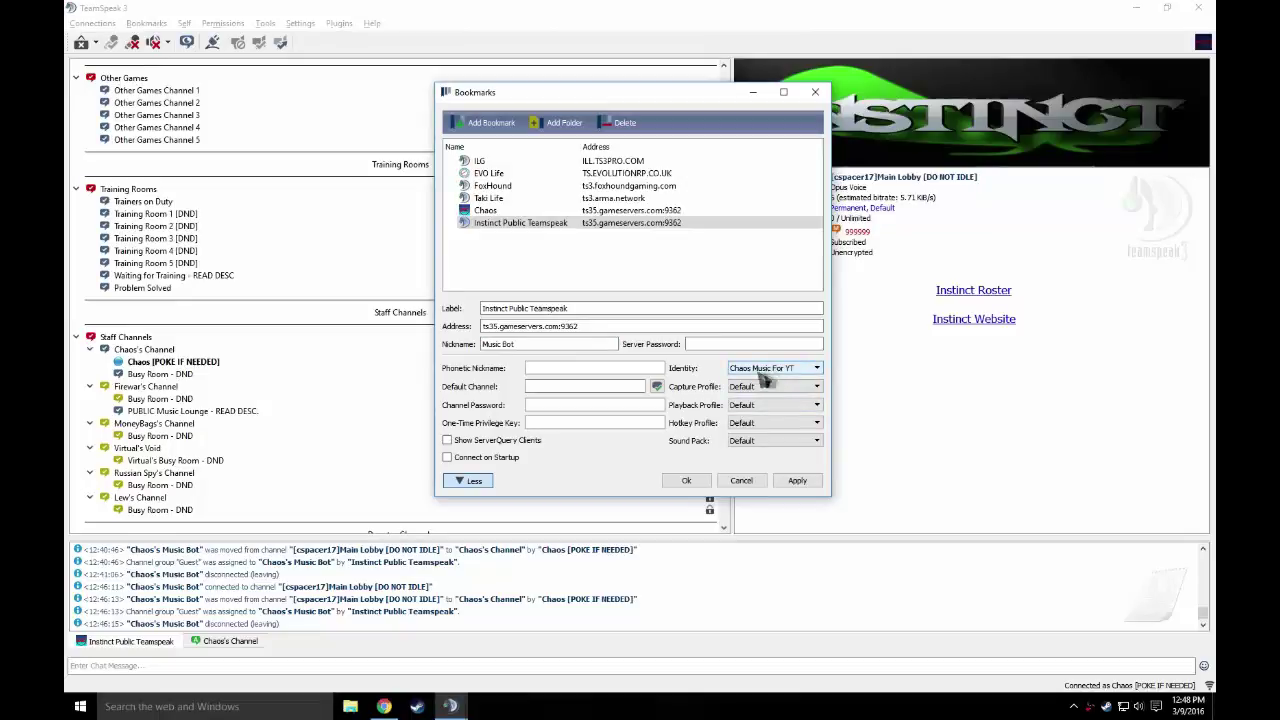
left_click(800, 390)
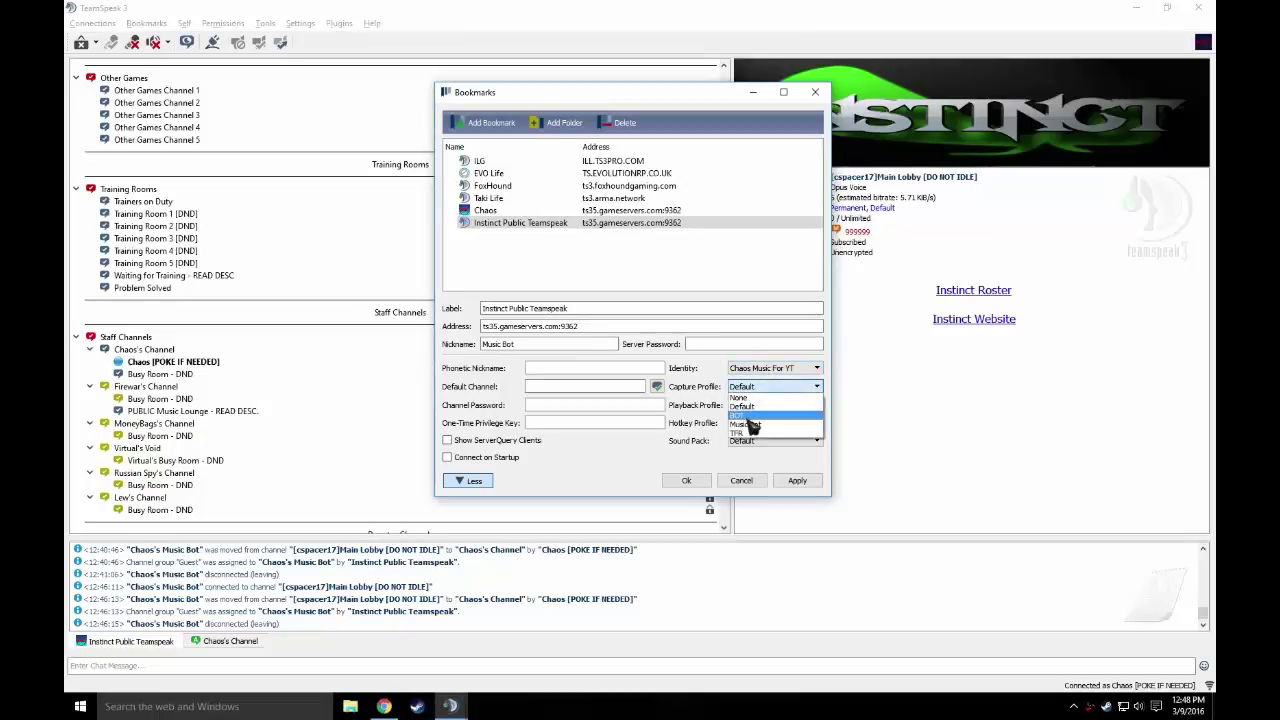
left_click(760, 410)
left_click(760, 410)
left_click(745, 432)
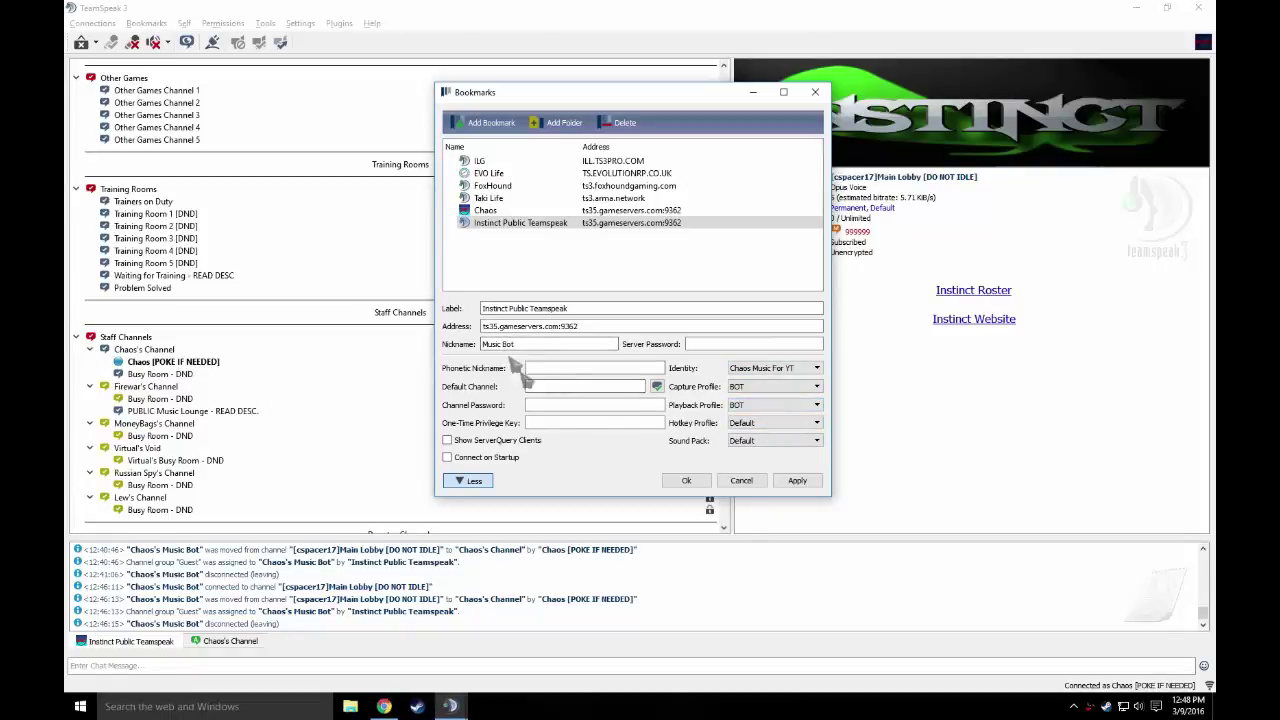
Save the bookmark and connect Instinct Public Teamspeak as the bot in a new tab.
left_click(700, 478)
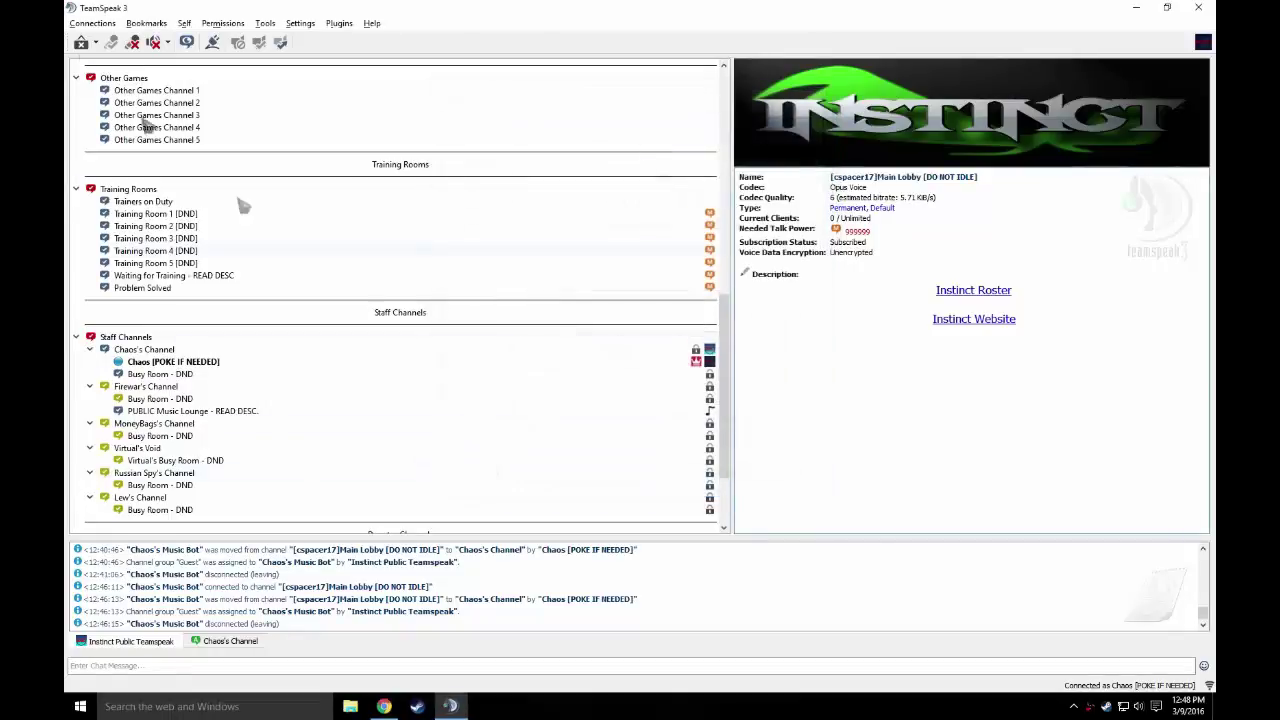
left_click(146, 23)
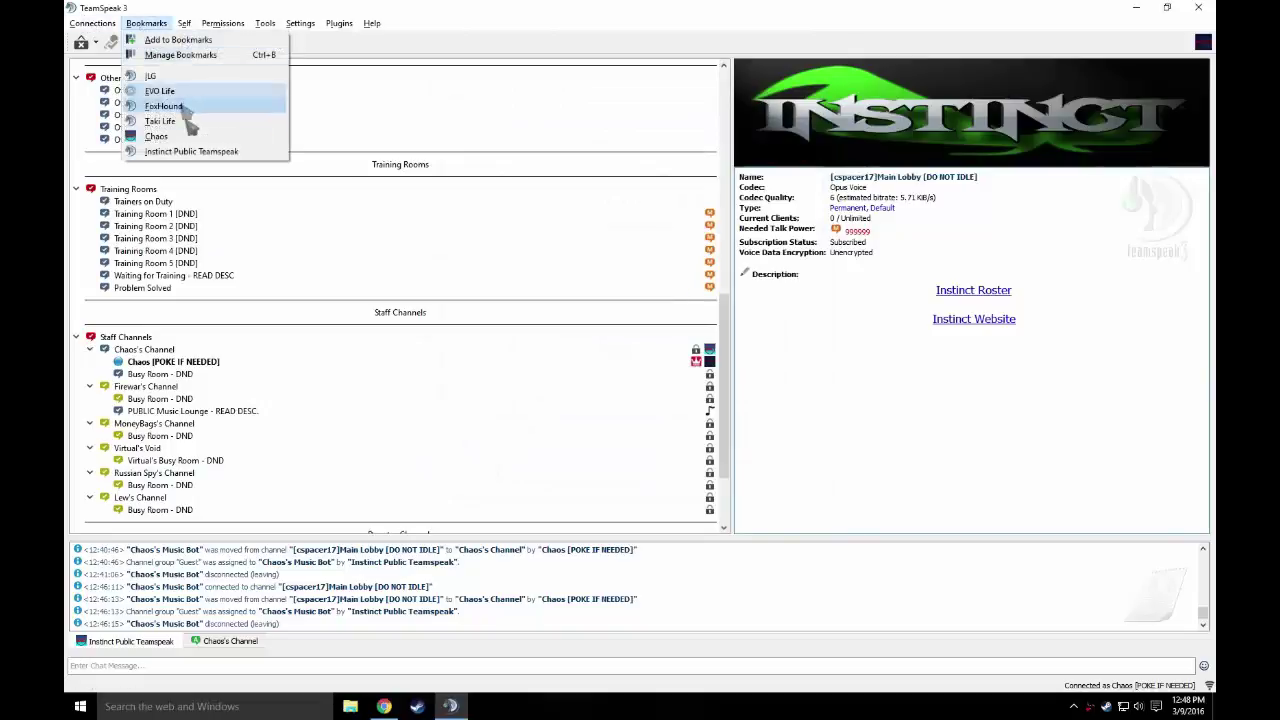
left_click(150, 24)
left_click(150, 26)
mouse_move(200, 151)
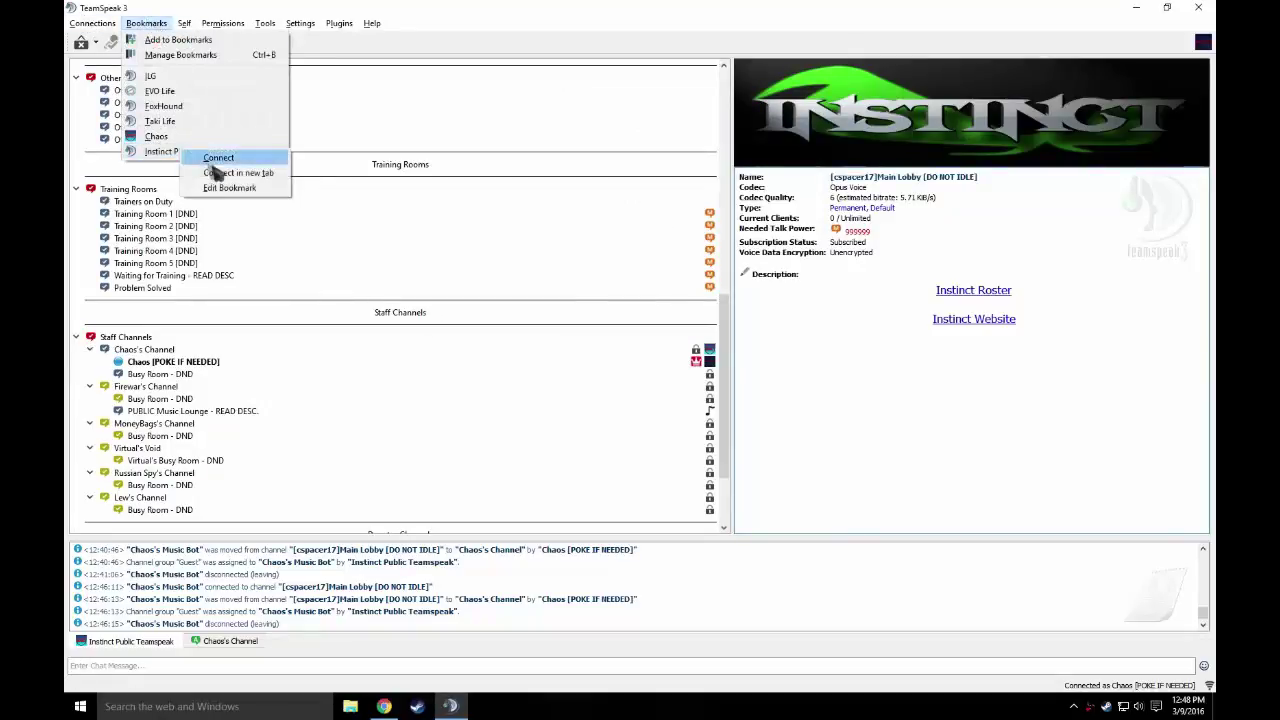
left_click(219, 174)
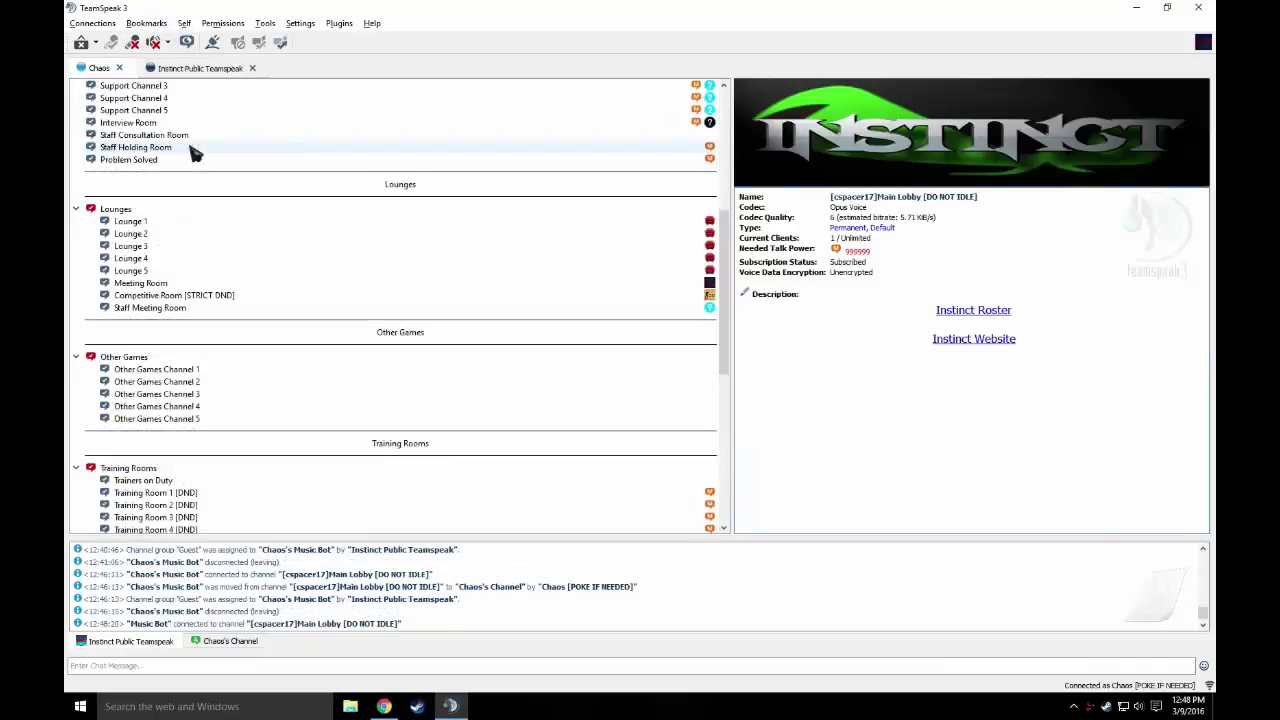
Try joining Chaos's Channel as the bot, then cancel the password prompt.
scroll(210, 290, "down", 15)
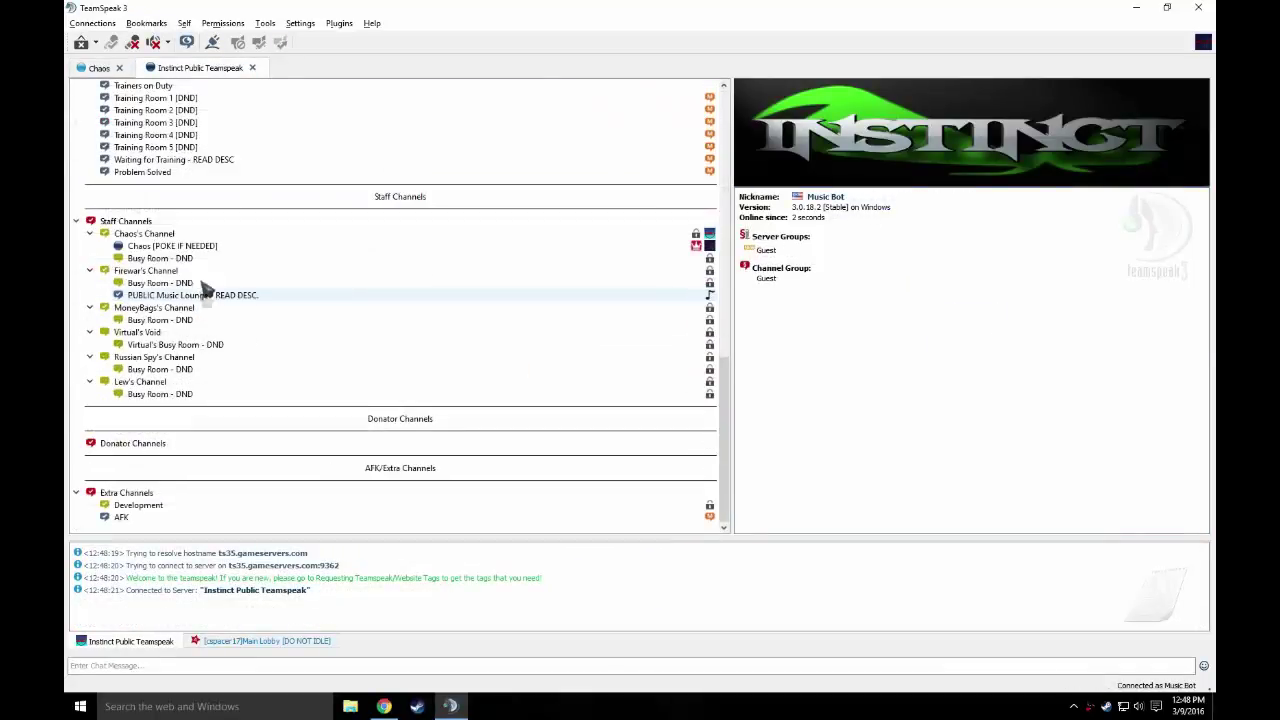
left_click(222, 235)
double_click(222, 236)
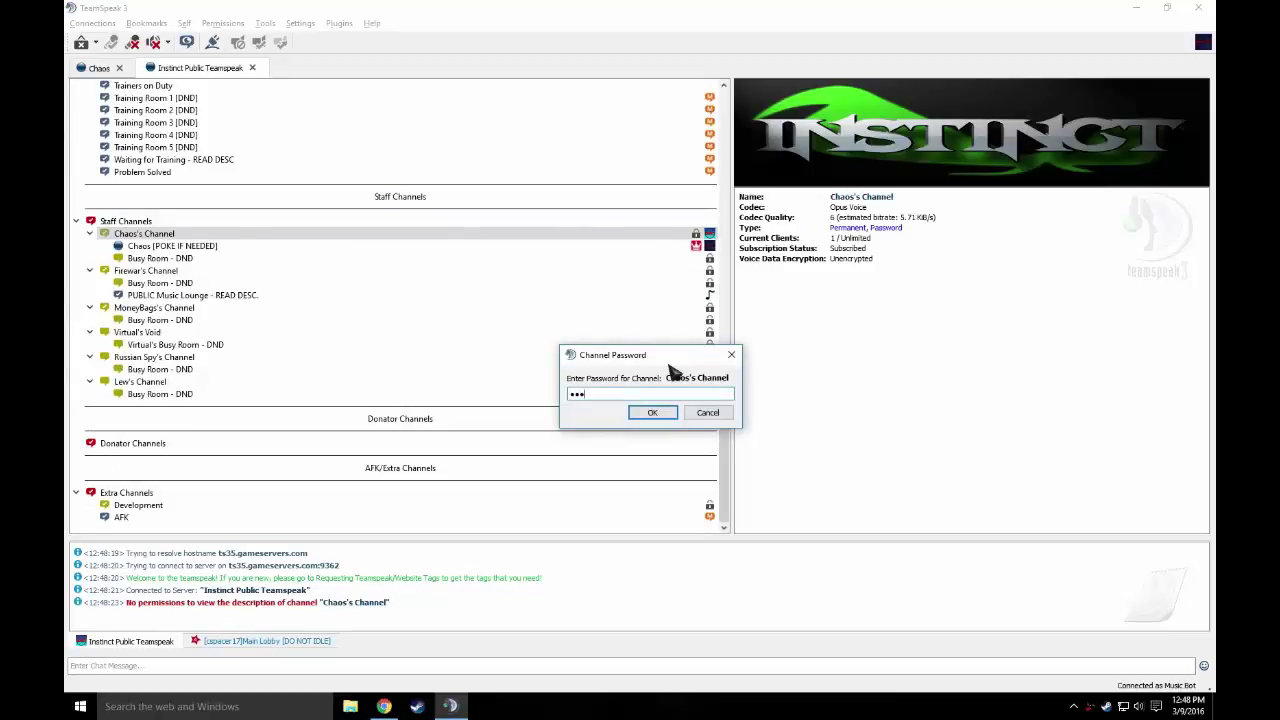
key("Return")
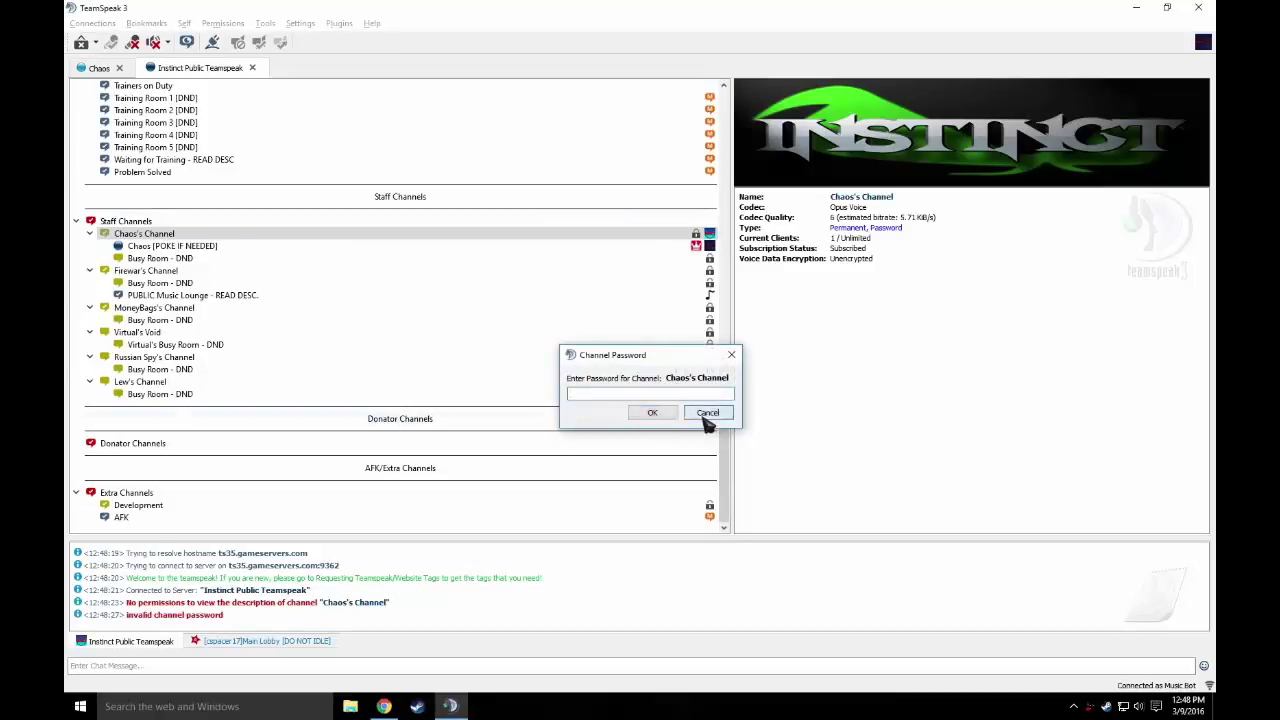
left_click(707, 413)
From the Chaos connection, pull Music Bot into your channel and assign the Music Bot server group.
left_click(100, 69)
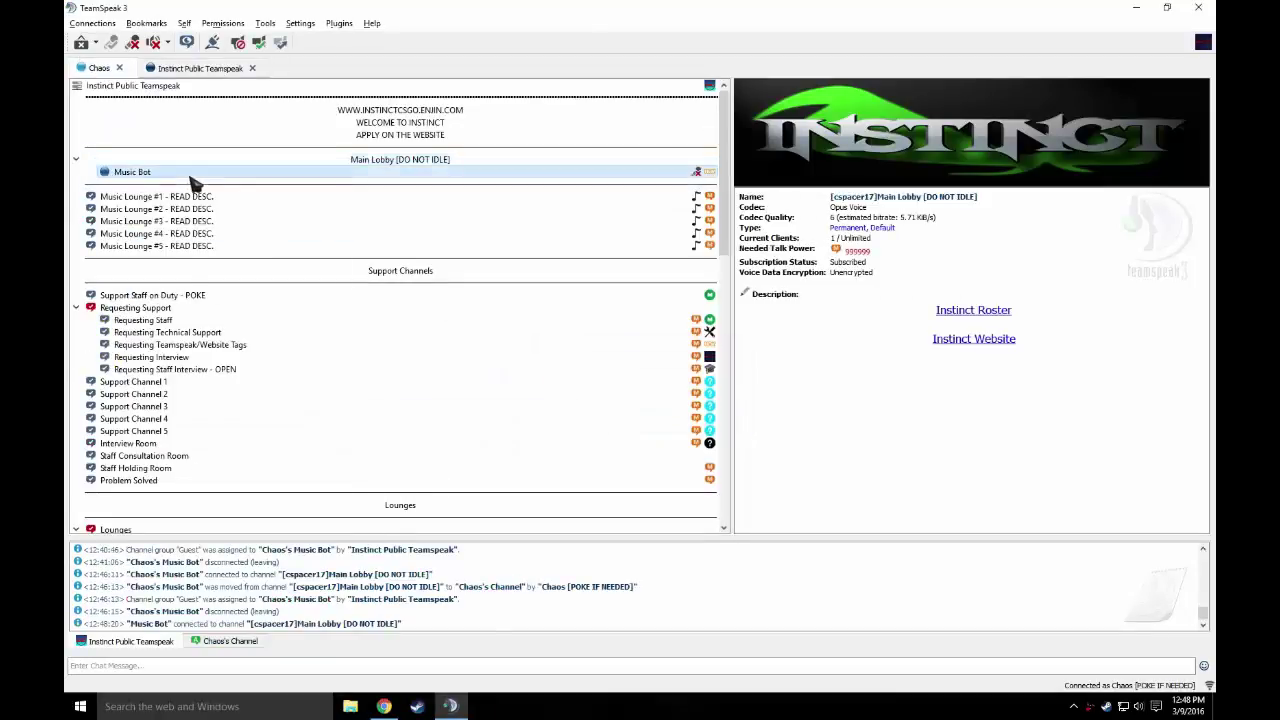
right_click(184, 174)
left_click(287, 461)
scroll(294, 400, "down", 10)
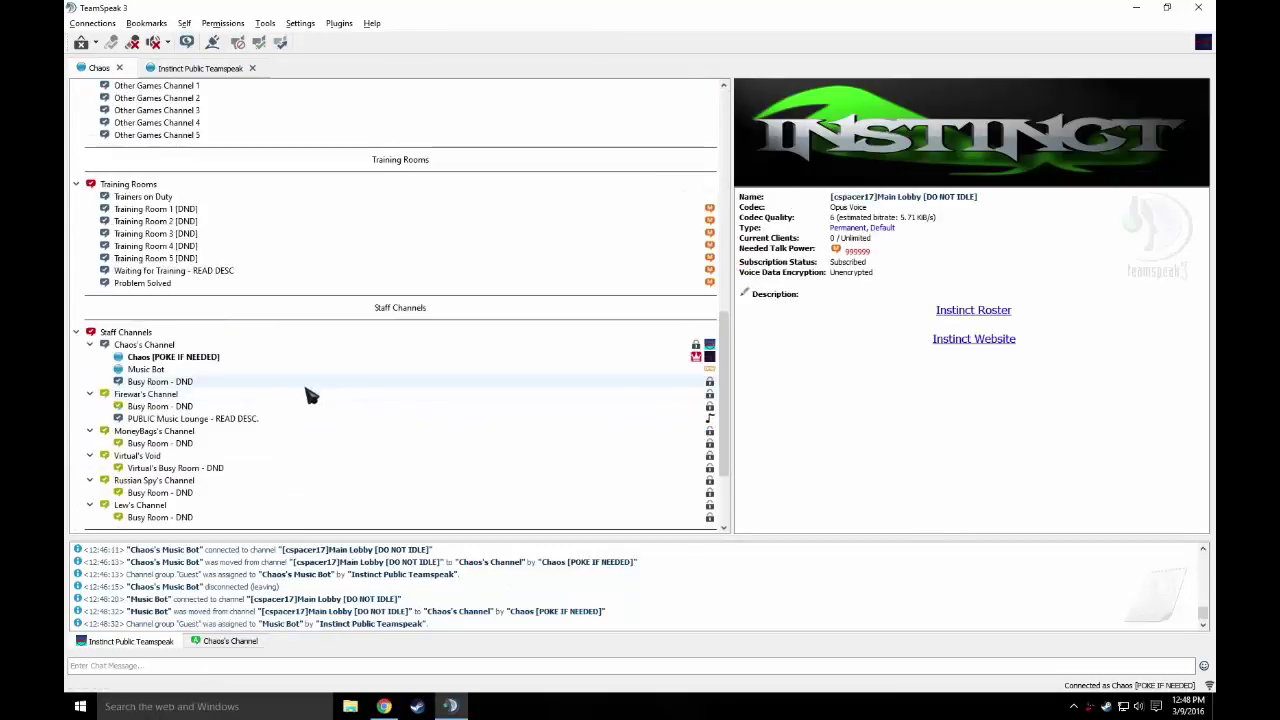
left_click(344, 370)
right_click(346, 371)
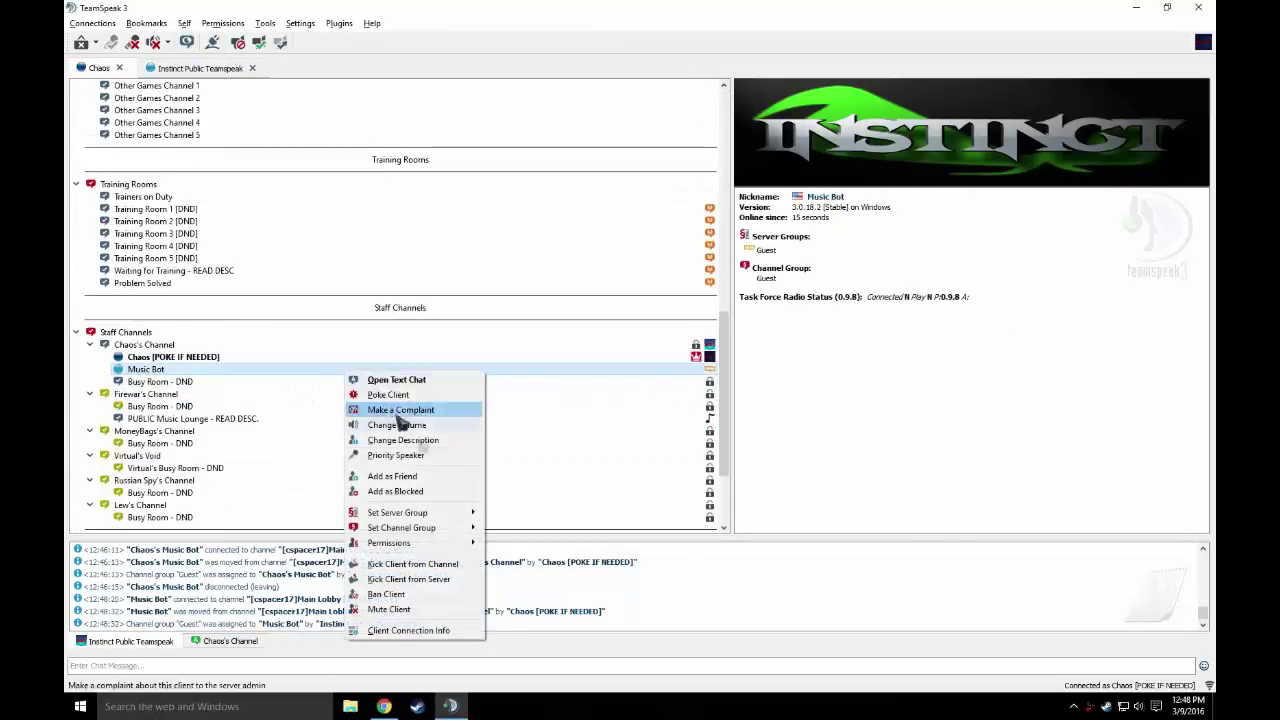
mouse_move(468, 515)
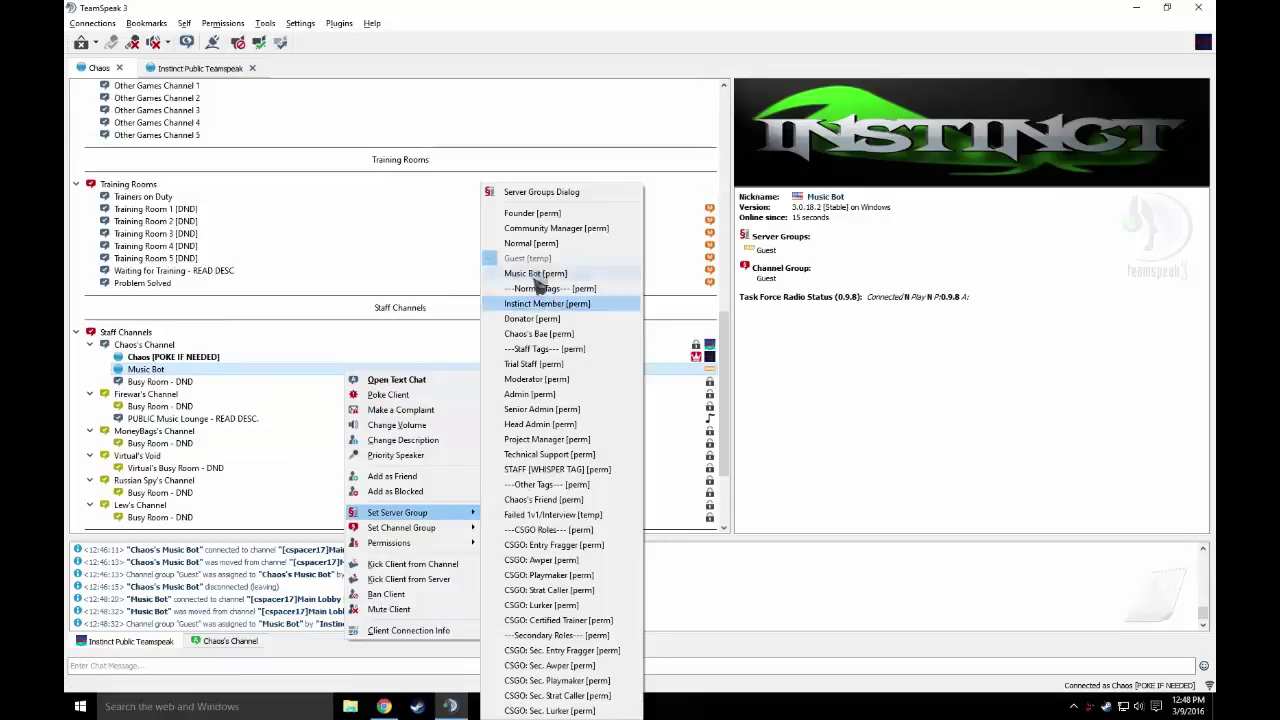
left_click(555, 274)
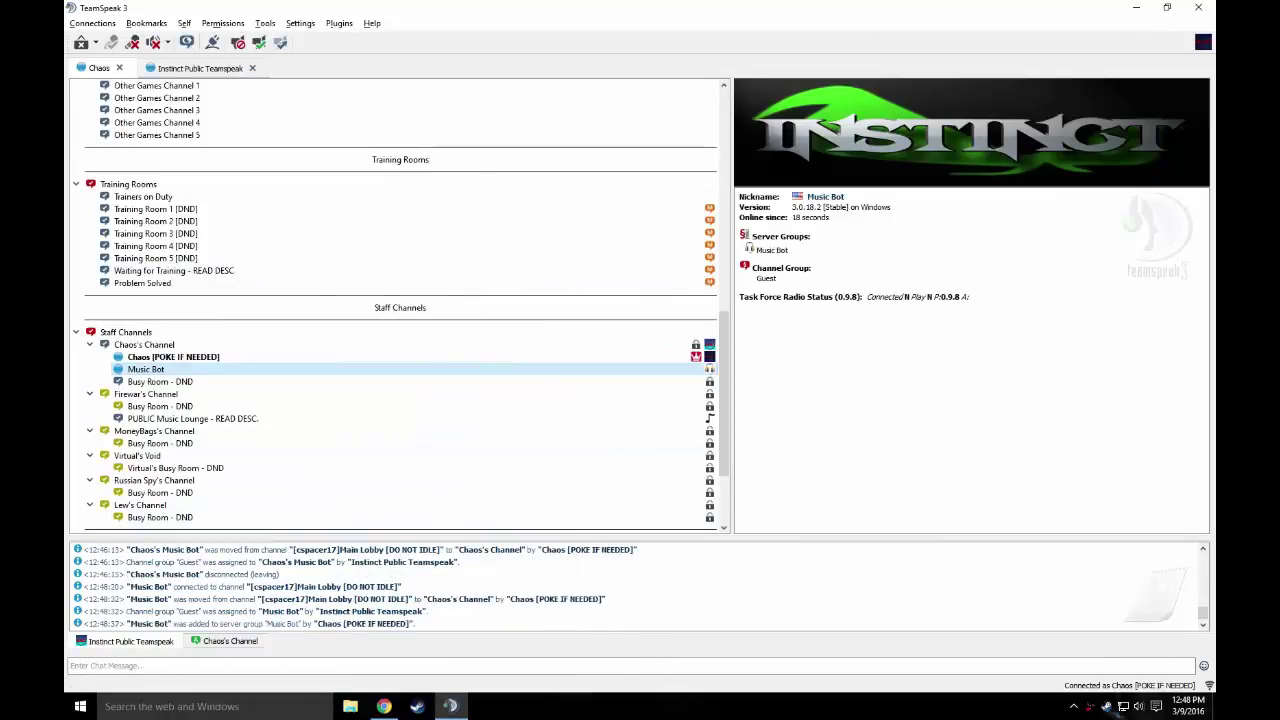
Bring up Winamp, move it right, and play Phantom Sage - MIKO.
left_click(80, 706)
left_click(278, 570)
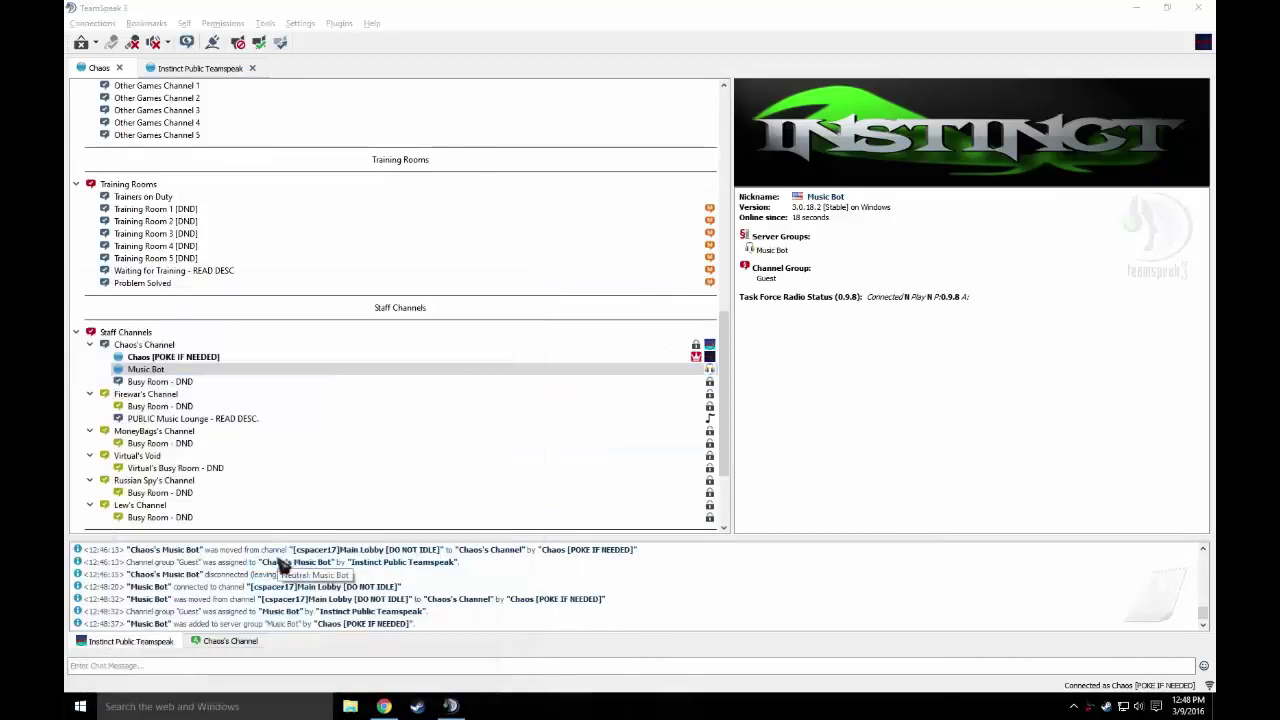
left_click_drag(515, 124, 735, 152)
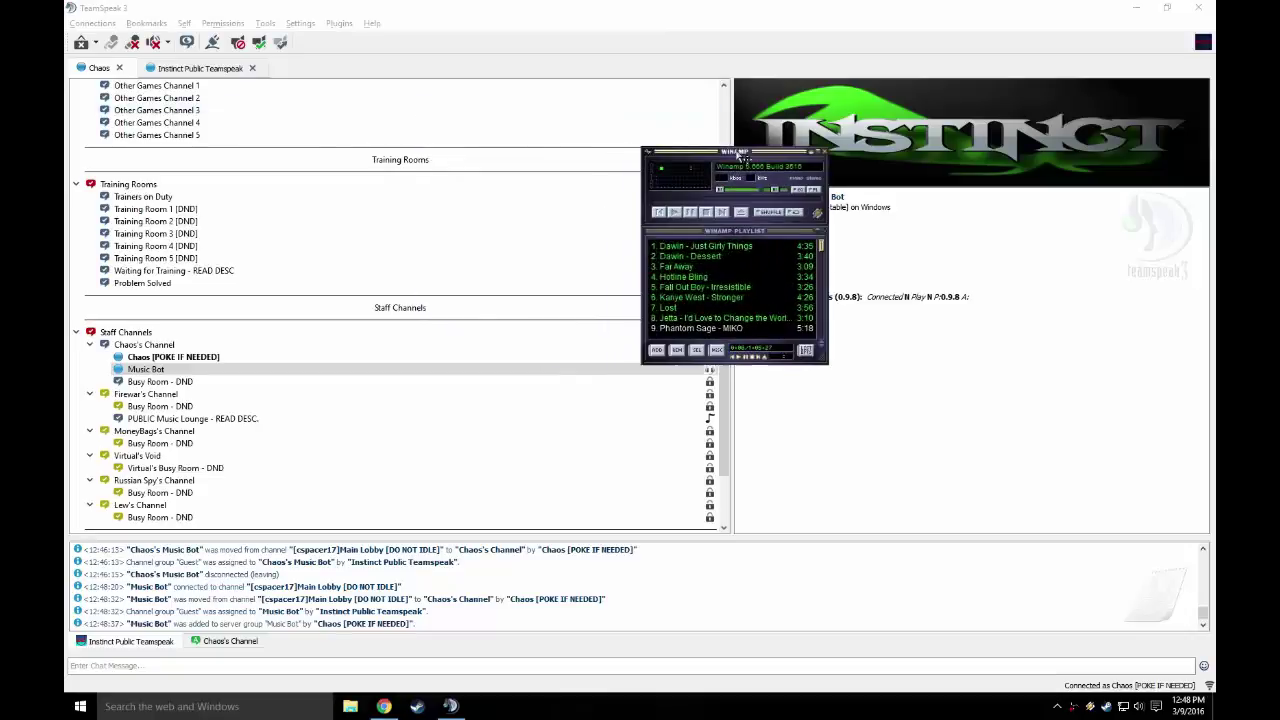
scroll(740, 307, "down", 2)
double_click(735, 287)
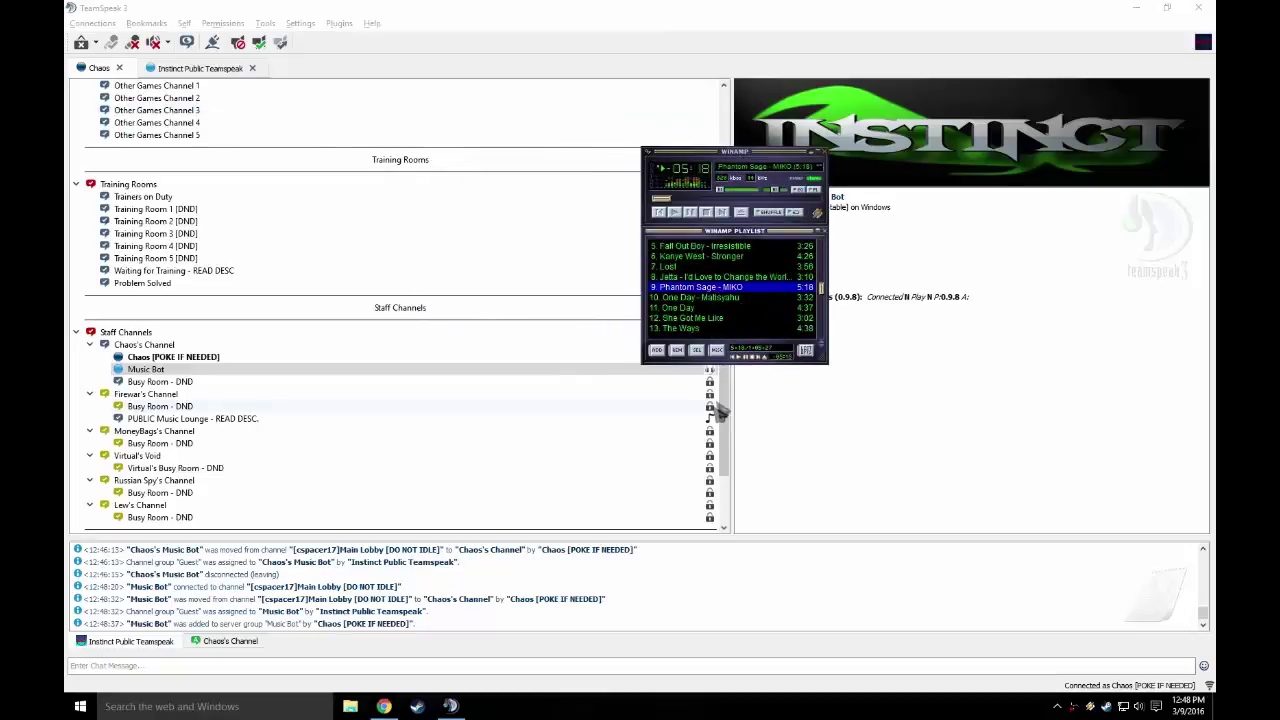
Hide Winamp and ban Music Bot for 1 second with reason Not Needed.
left_click(823, 152)
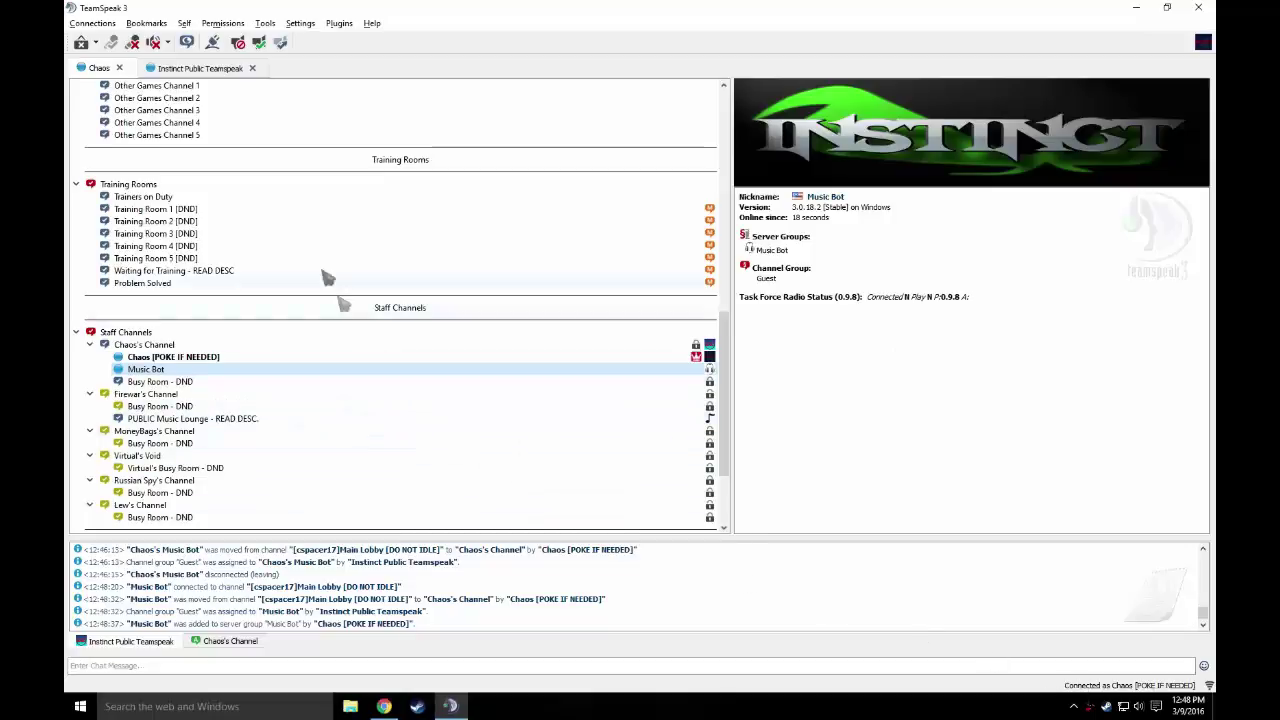
right_click(342, 369)
left_click(410, 591)
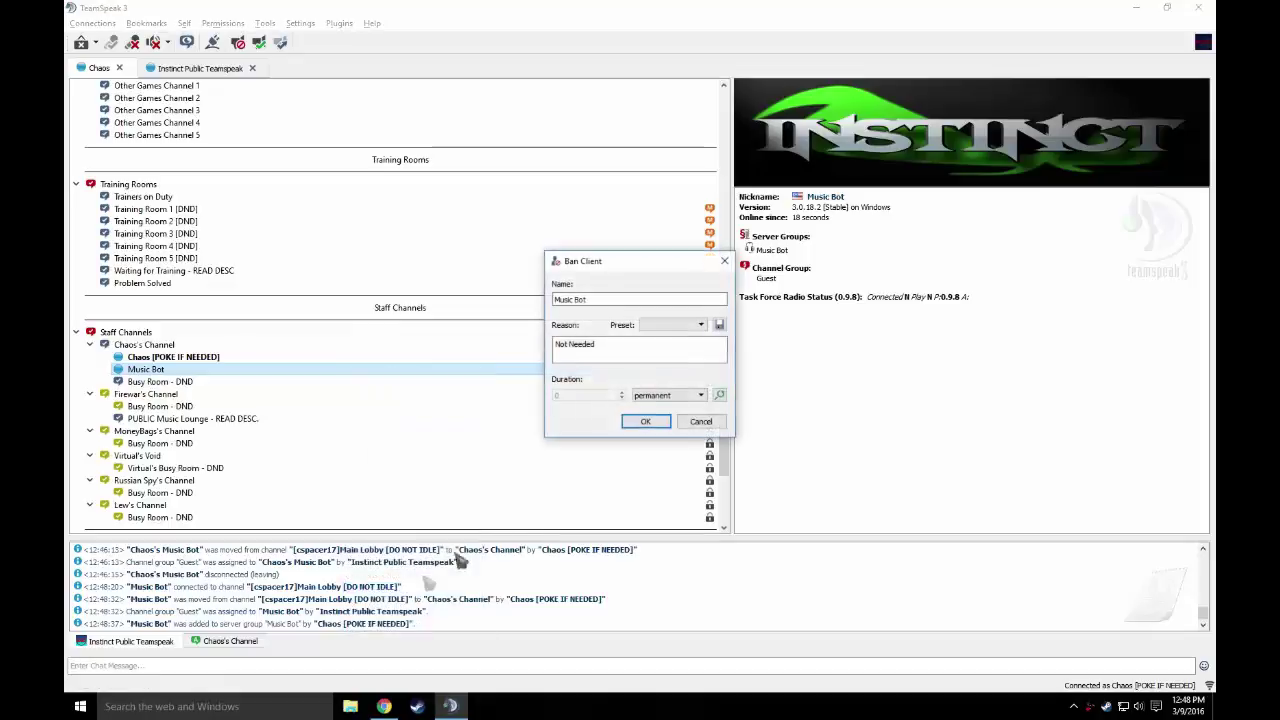
left_click(655, 395)
left_click(660, 407)
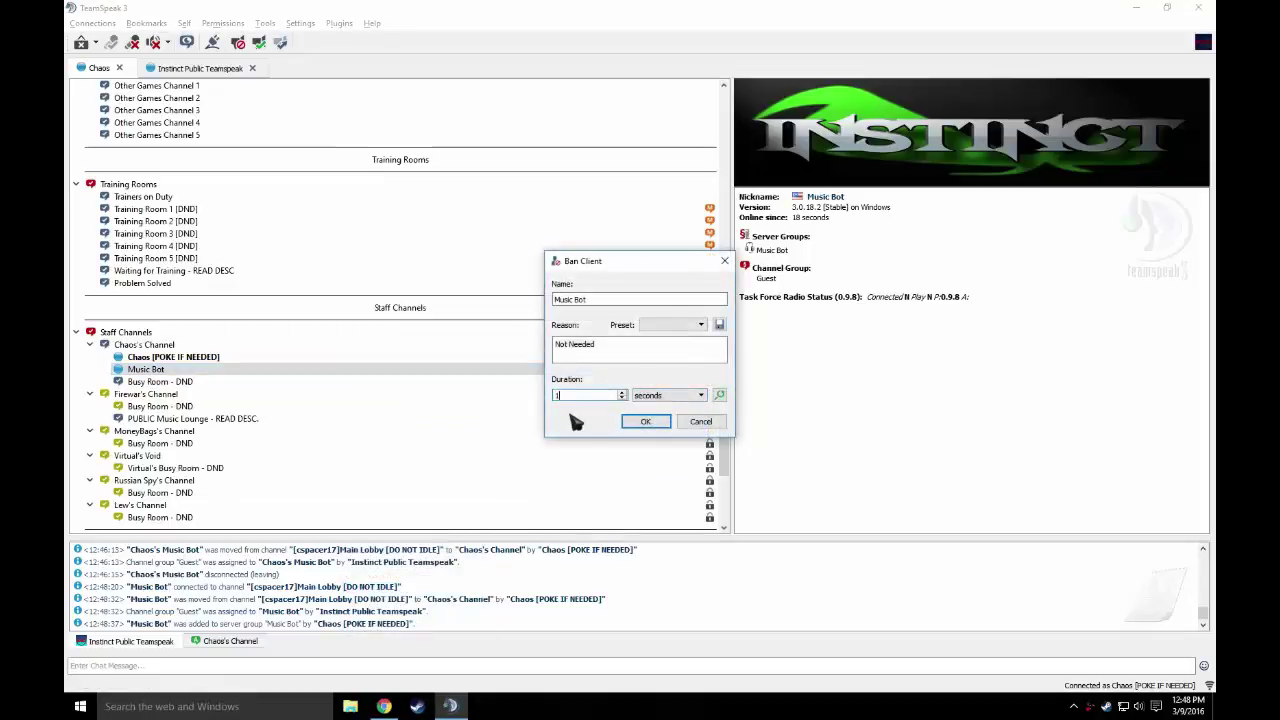
key("Return")
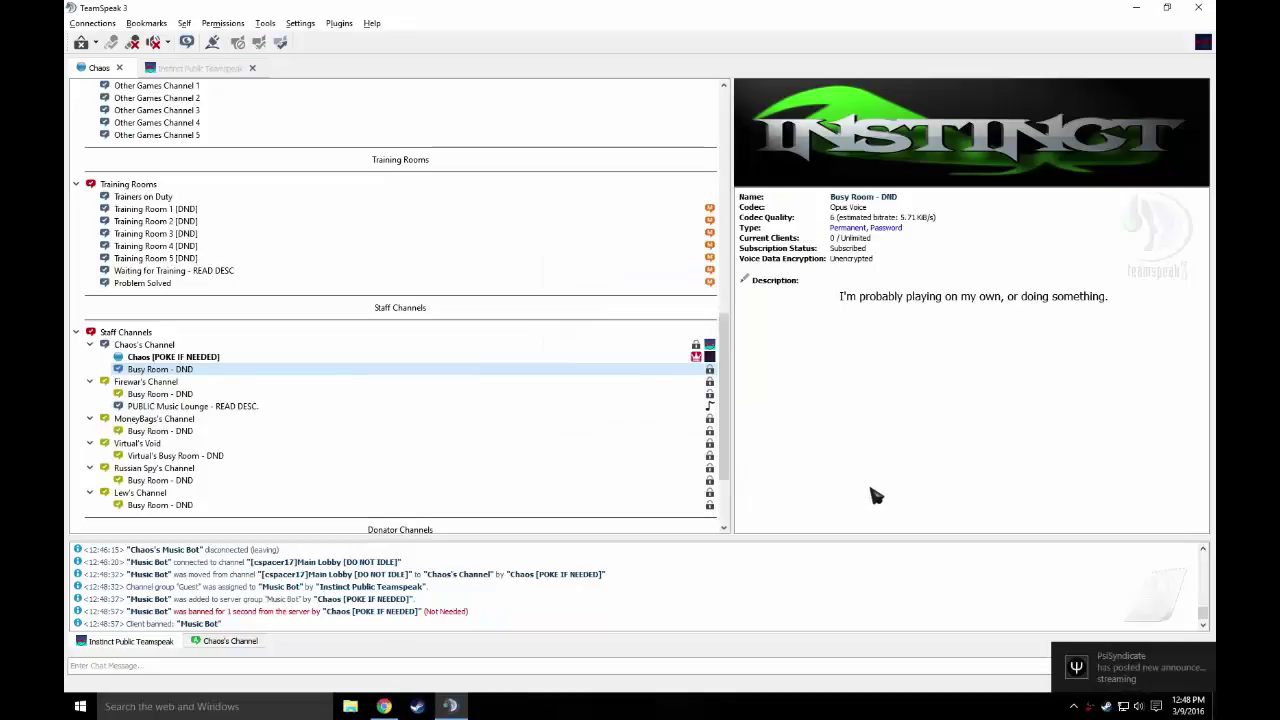
Scroll the channel tree, opening and dismissing Music Lounge #1's actions menu.
scroll(300, 310, "up", 10)
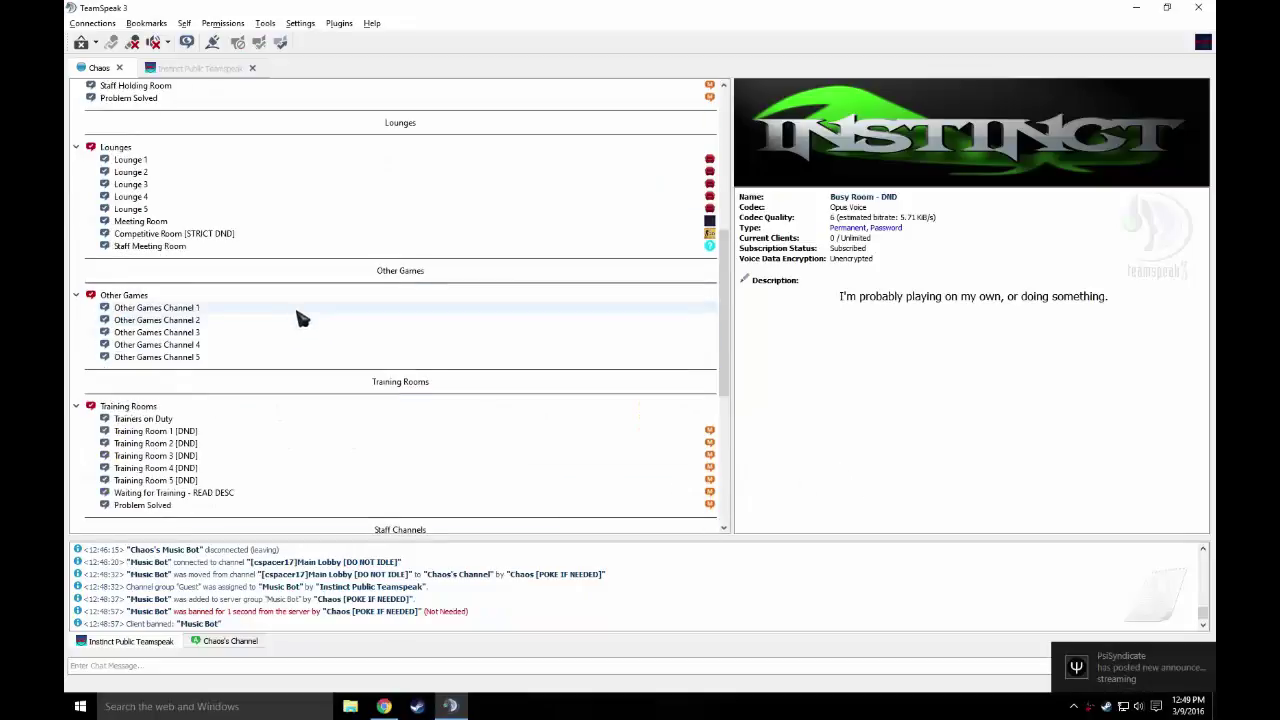
scroll(302, 310, "up", 5)
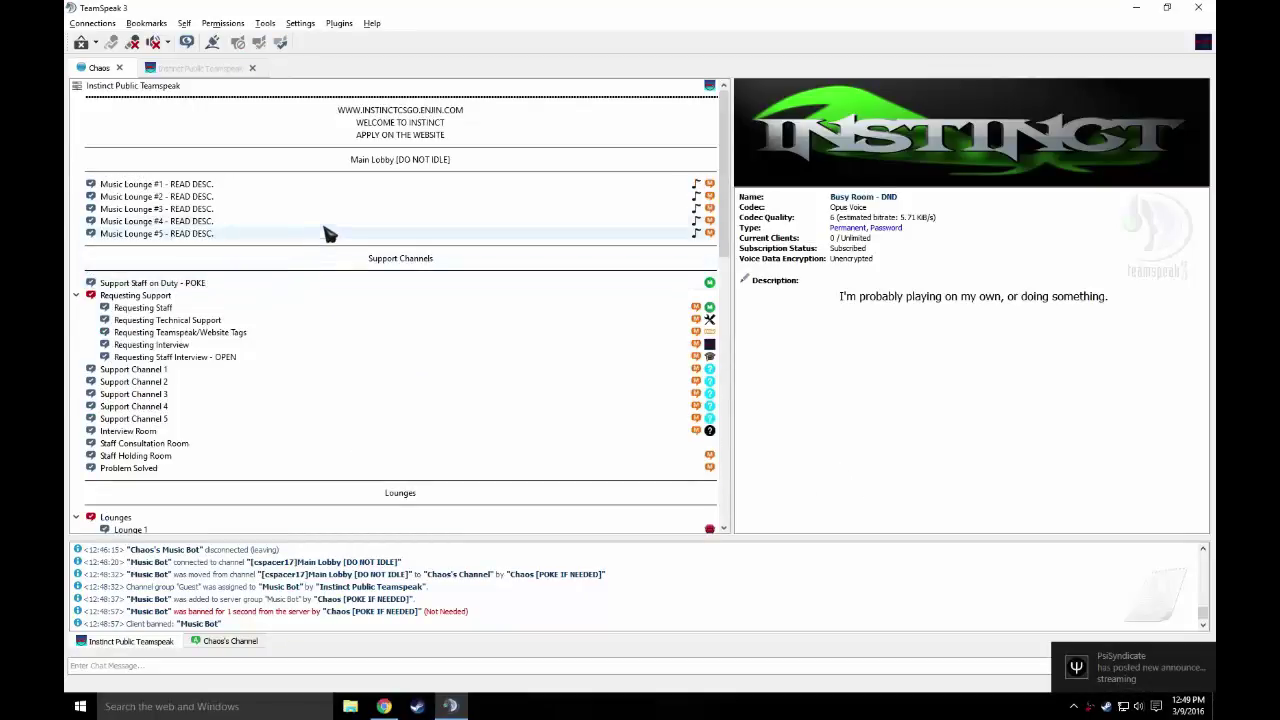
right_click(312, 184)
left_click(243, 261)
scroll(250, 255, "down", 20)
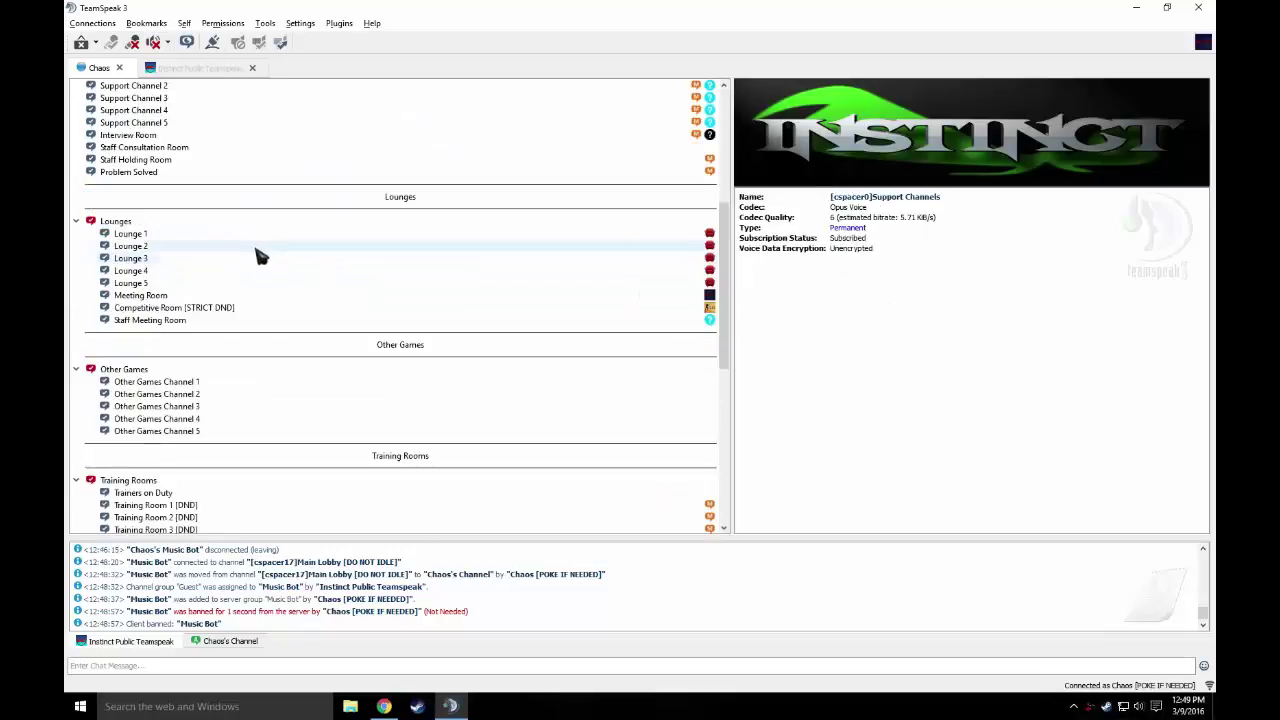
Reconnect Music Bot from its bookmark, move it into Music Lounge #1, and join as Chaos.
left_click(205, 70)
left_click(135, 20)
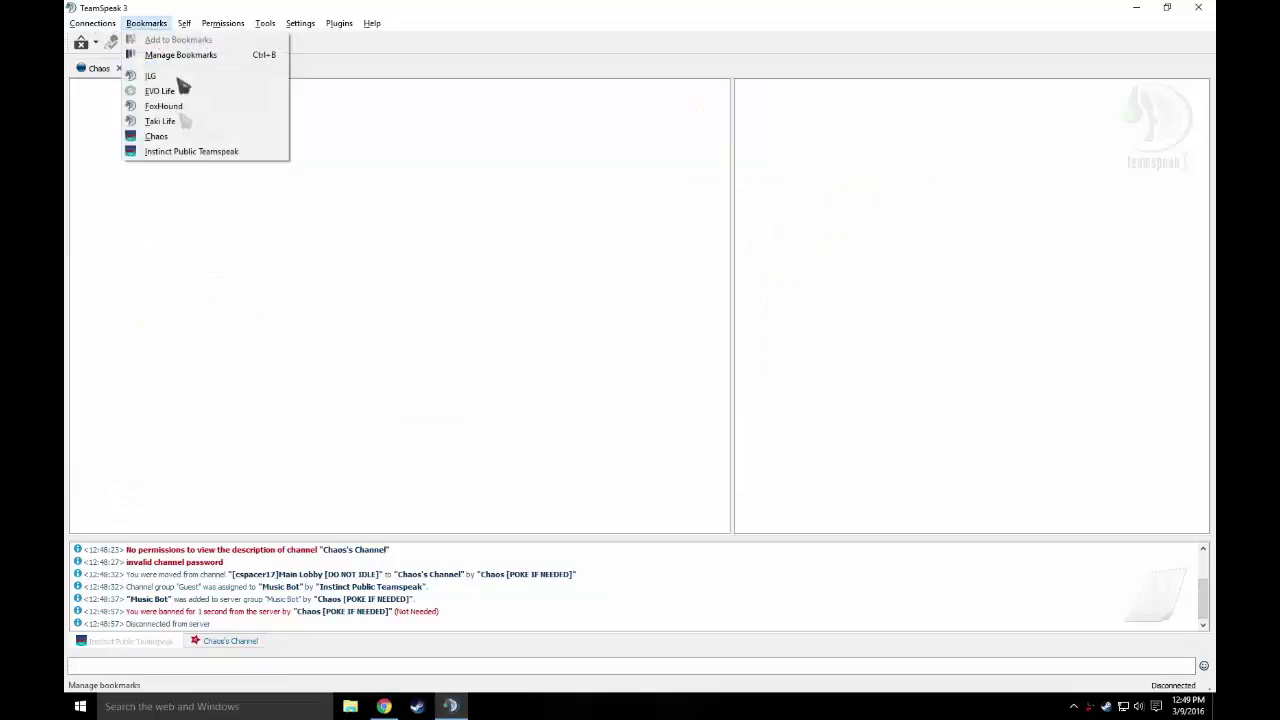
left_click(203, 154)
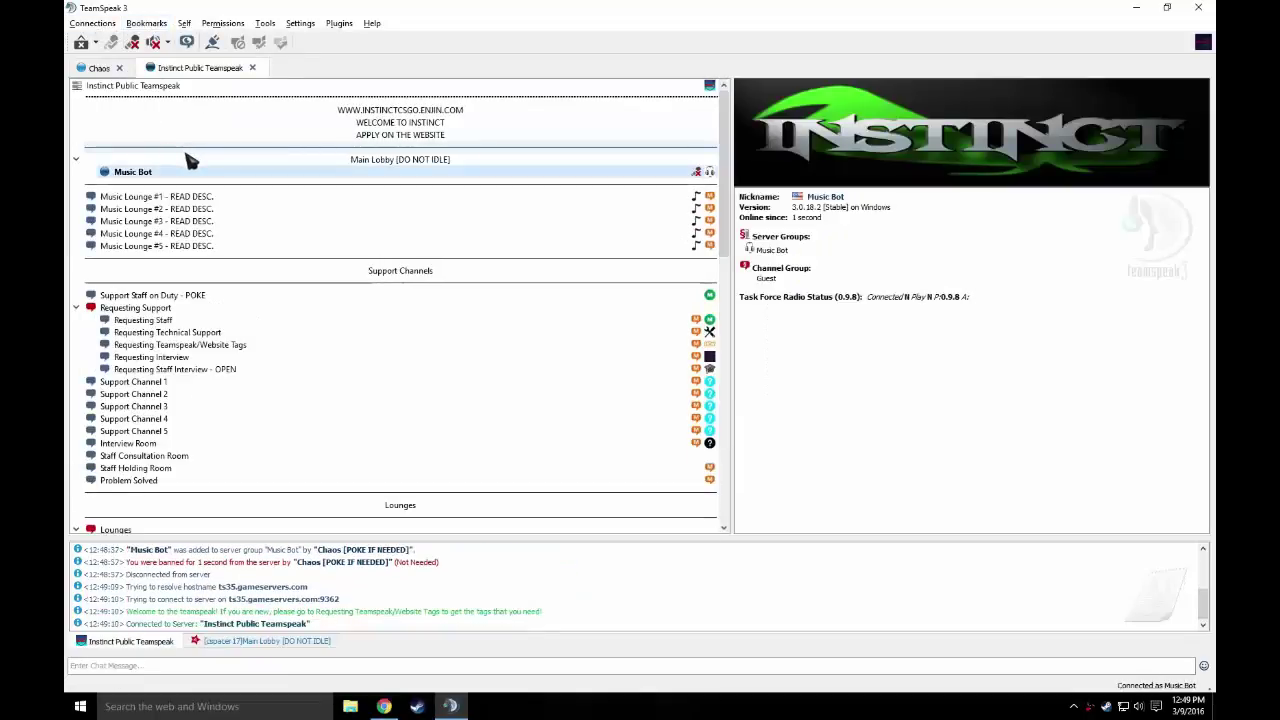
double_click(254, 196)
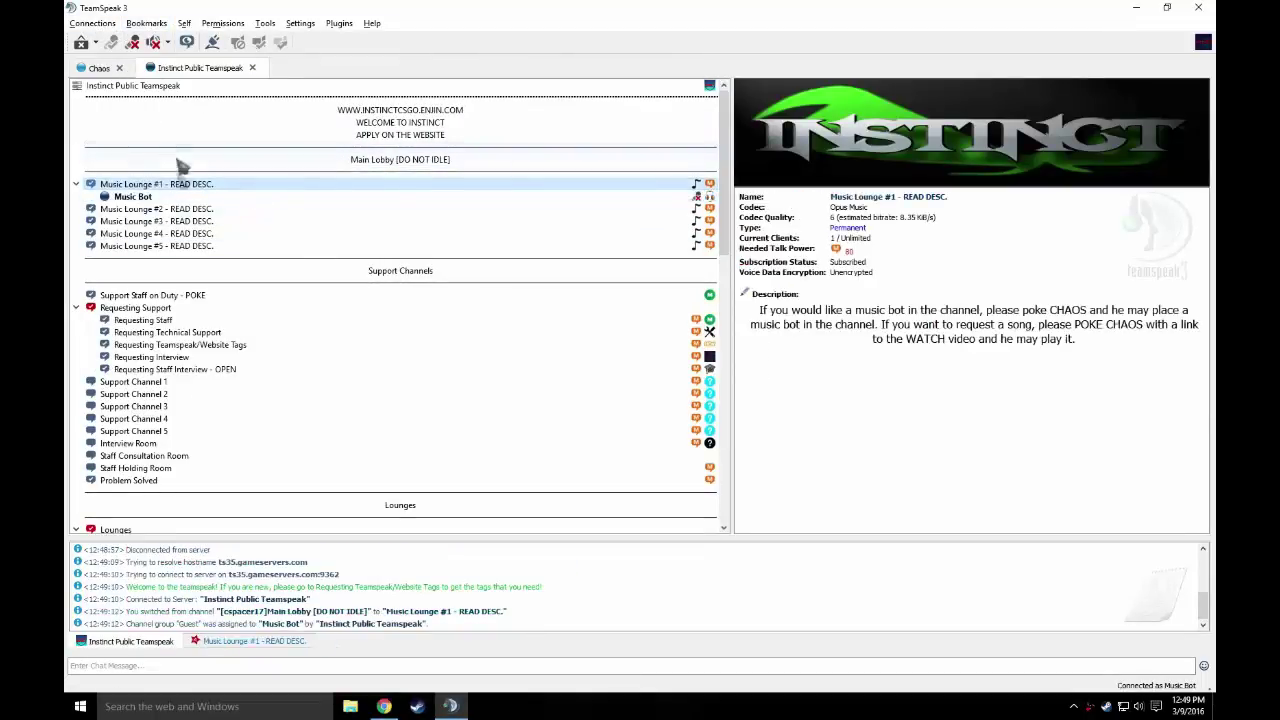
left_click(92, 68)
scroll(340, 150, "up", 10)
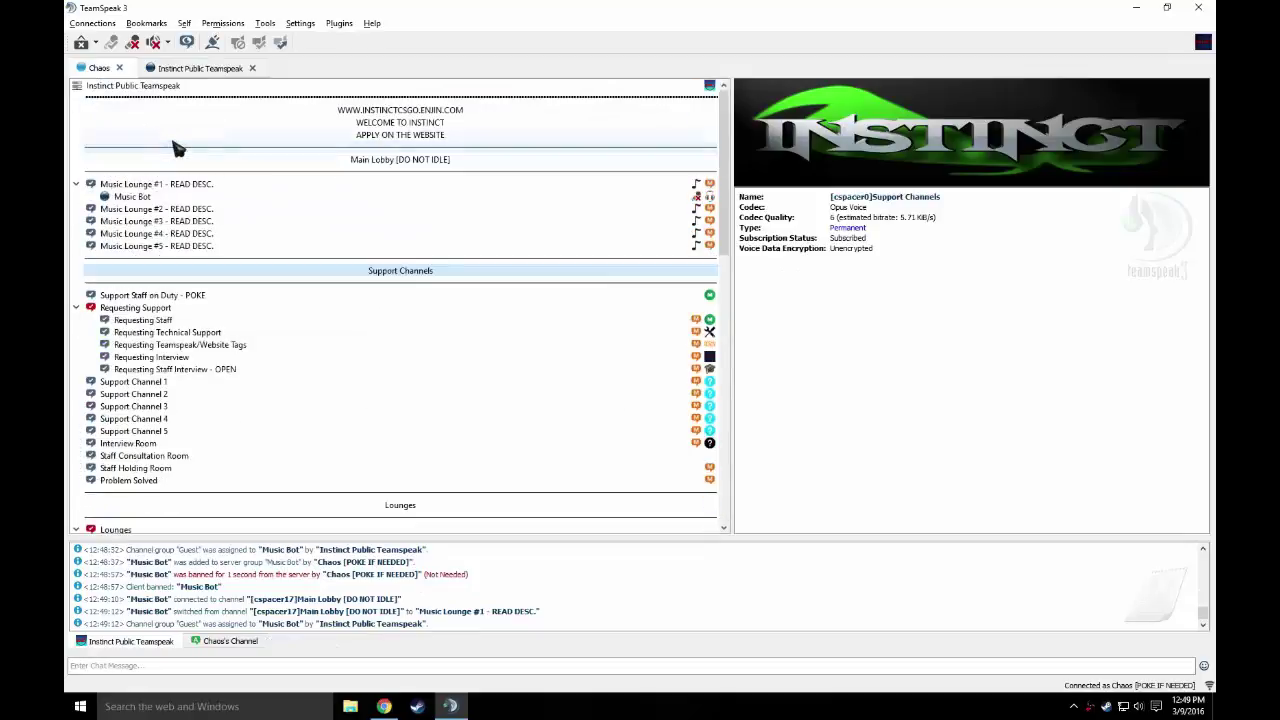
double_click(200, 186)
left_click(135, 208)
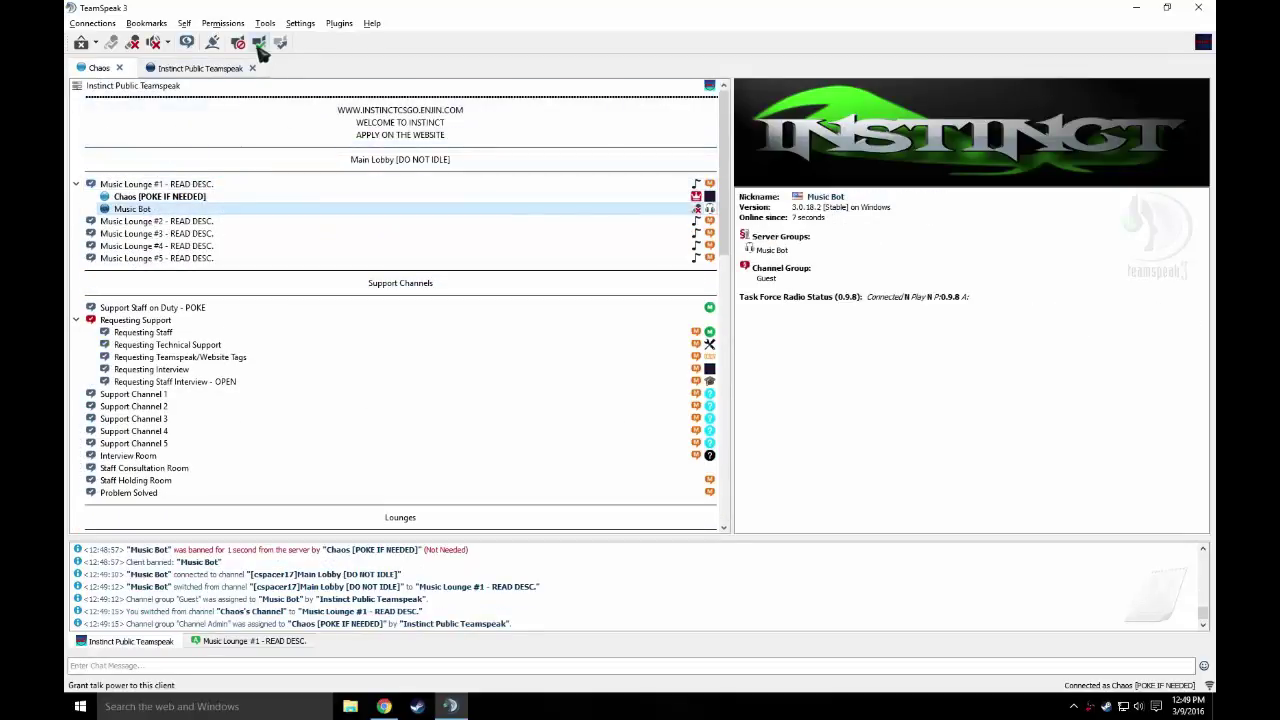
Launch Winamp from Start and play Phantom Sage - MIKO from the playlist.
left_click(80, 706)
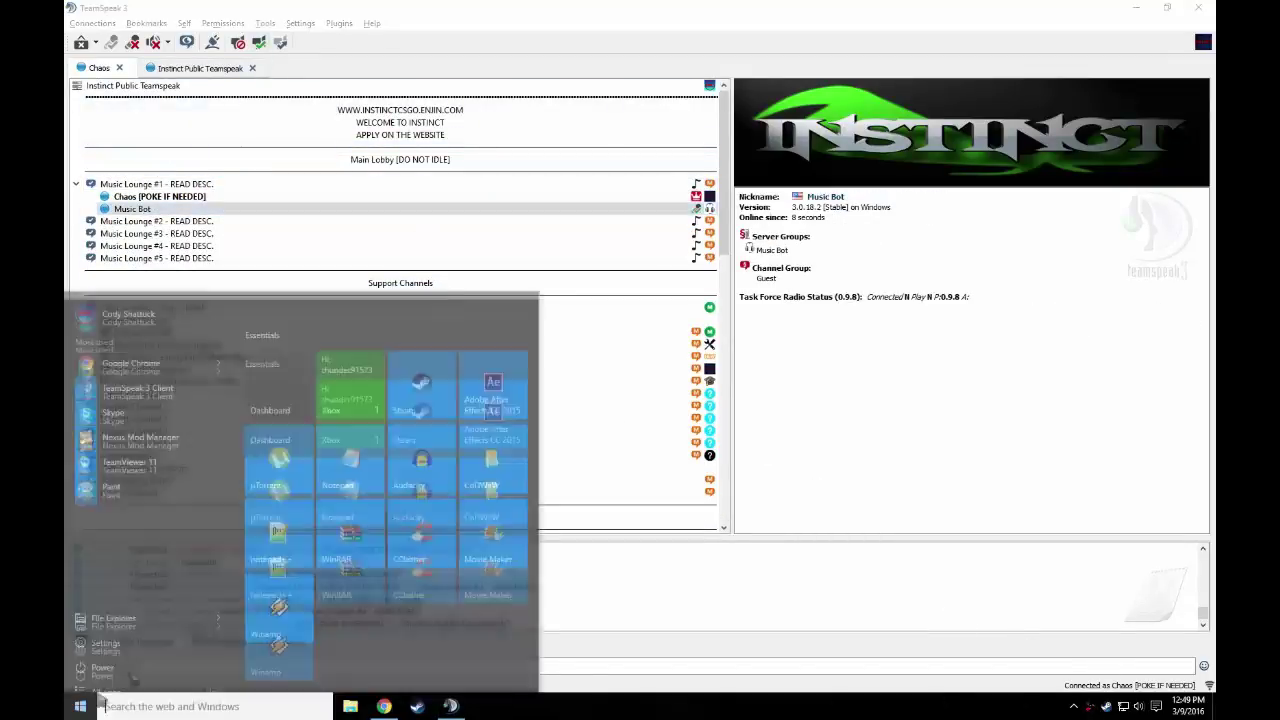
left_click(279, 563)
scroll(757, 281, "down", 2)
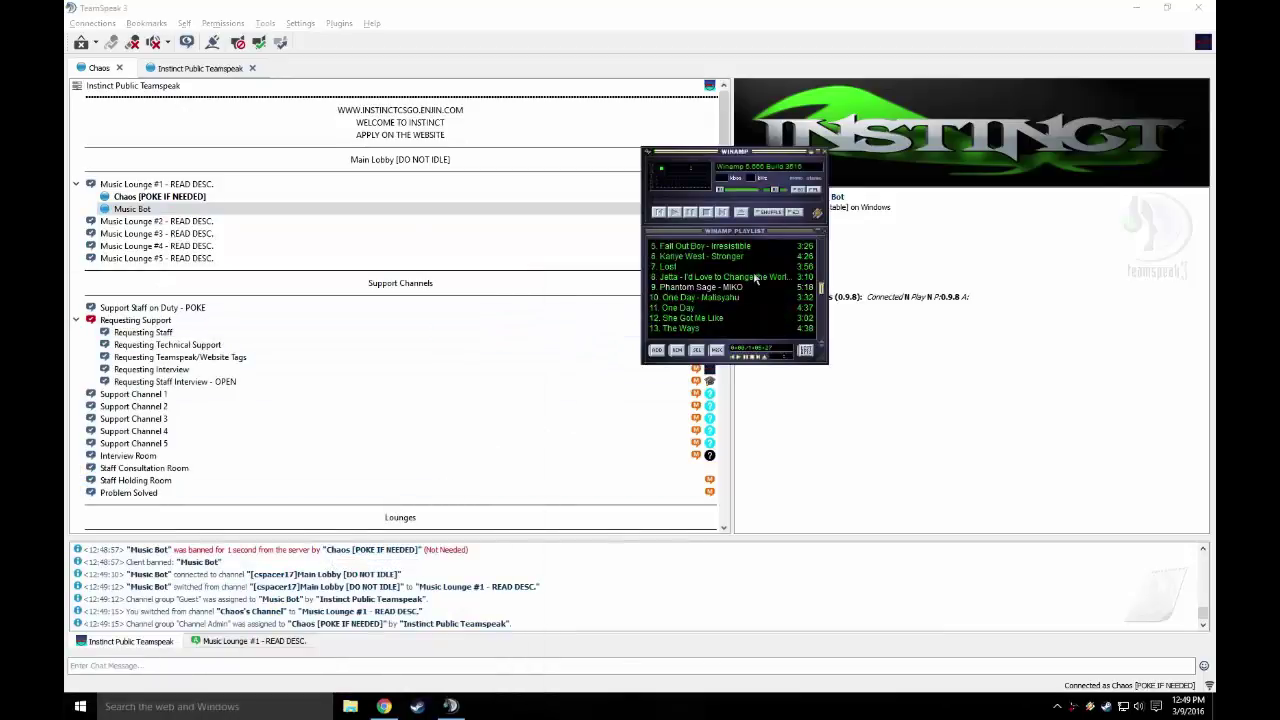
double_click(729, 288)
Join Training Room 1 [DND] and pull Music Bot in with 'Move clients here from my channel'.
left_click(811, 155)
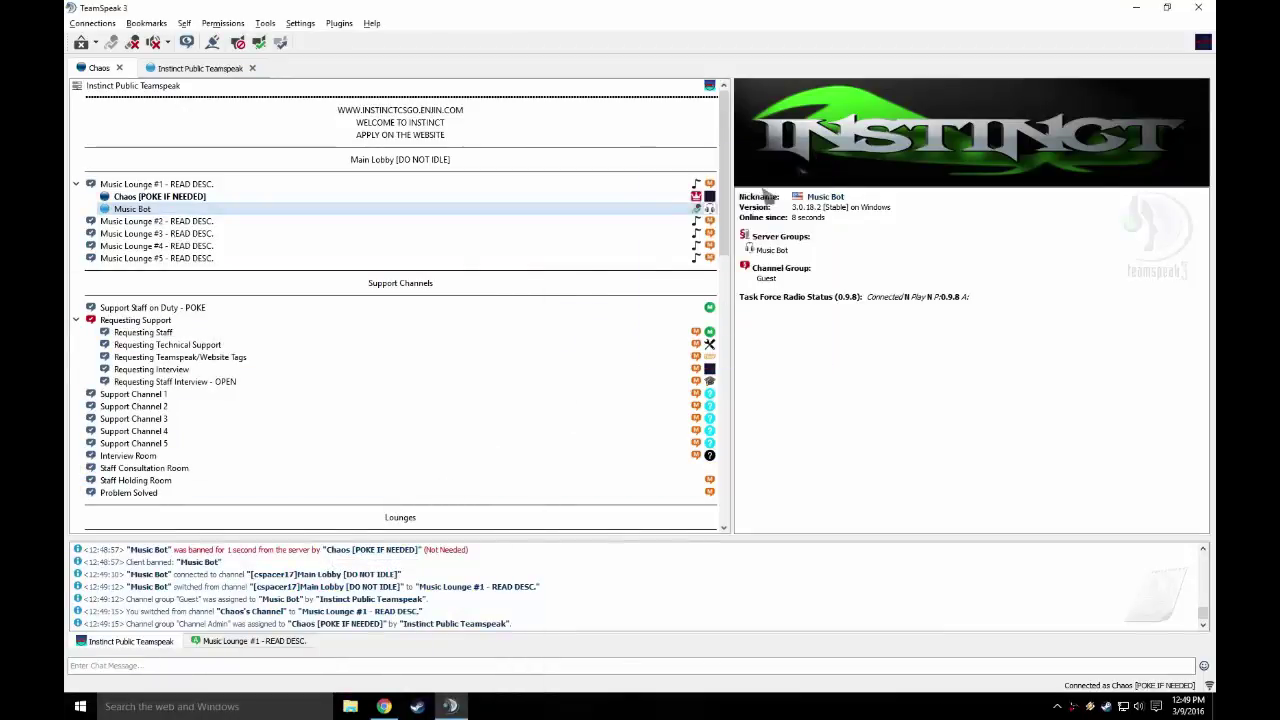
scroll(274, 214, "down", 10)
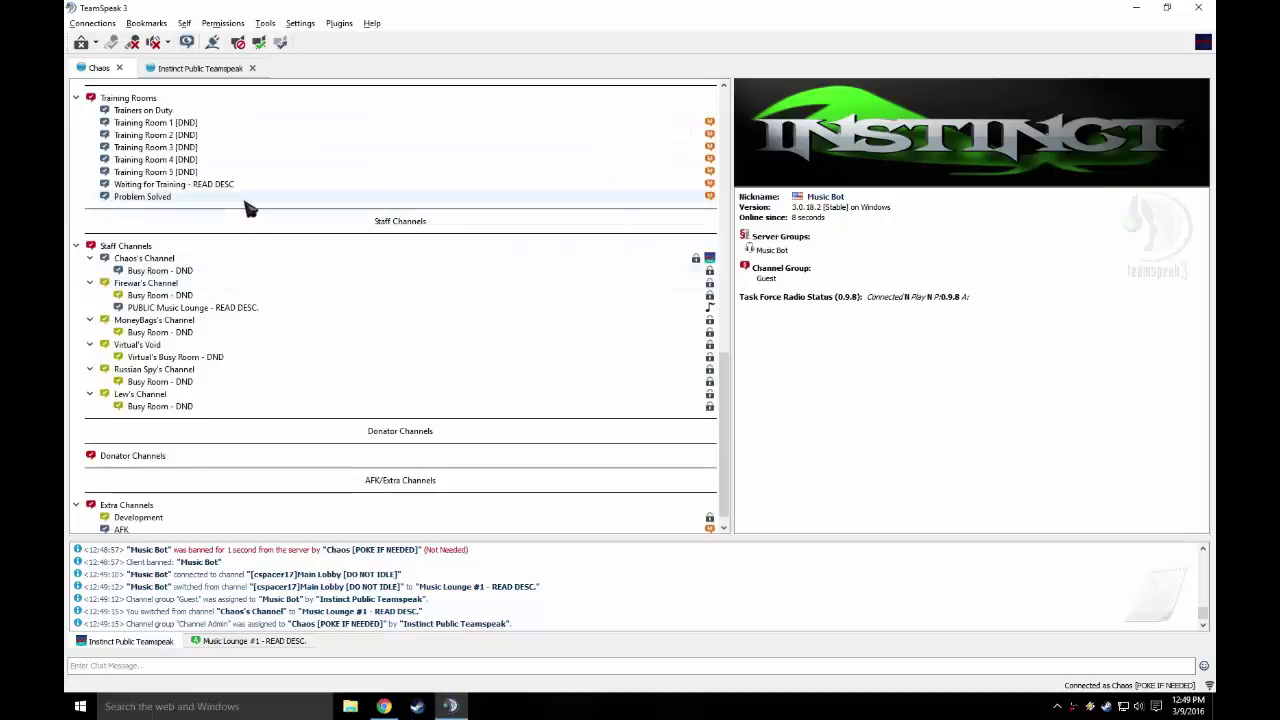
scroll(262, 240, "up", 2)
double_click(253, 200)
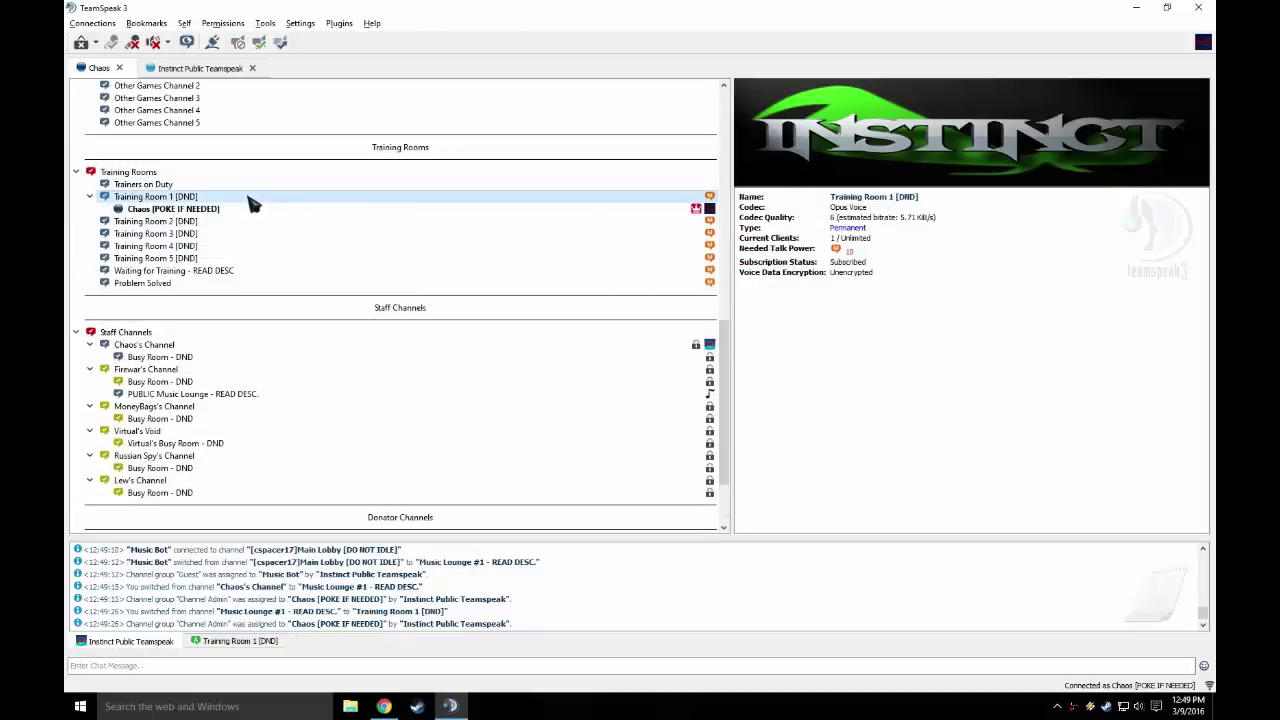
scroll(243, 229, "up", 7)
scroll(215, 320, "down", 3)
right_click(227, 344)
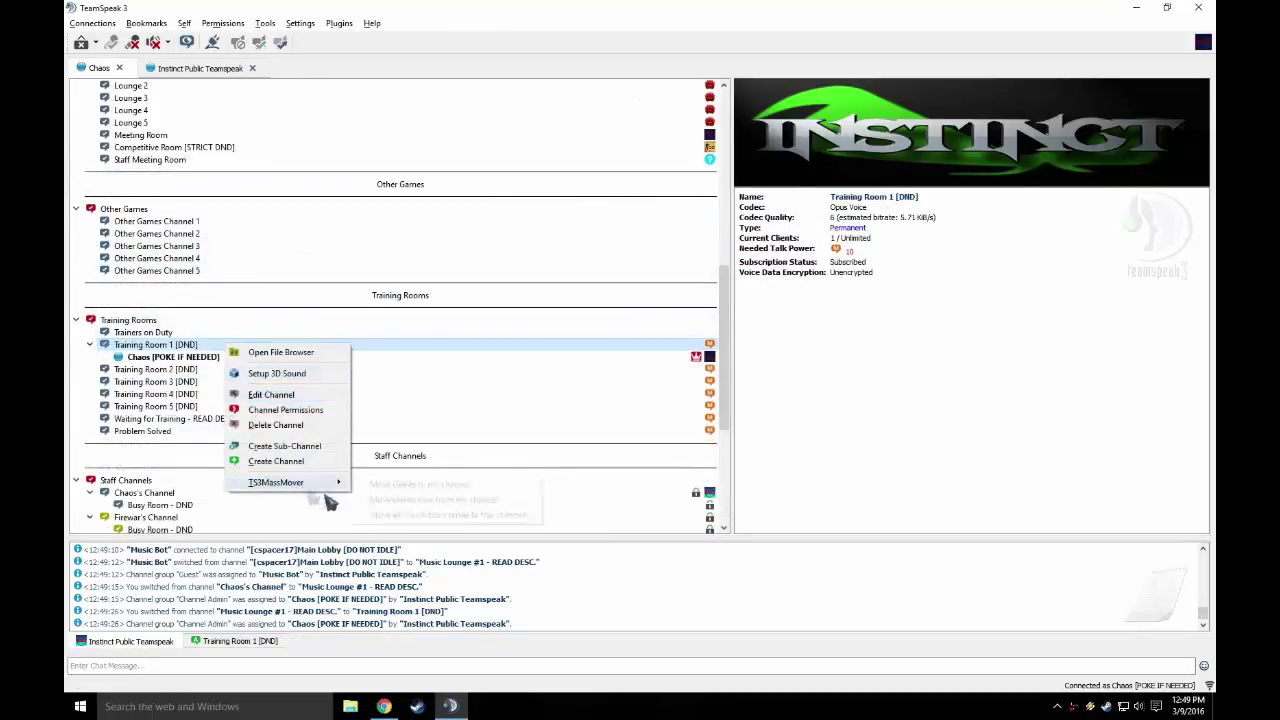
mouse_move(310, 482)
left_click(383, 478)
left_click(286, 368)
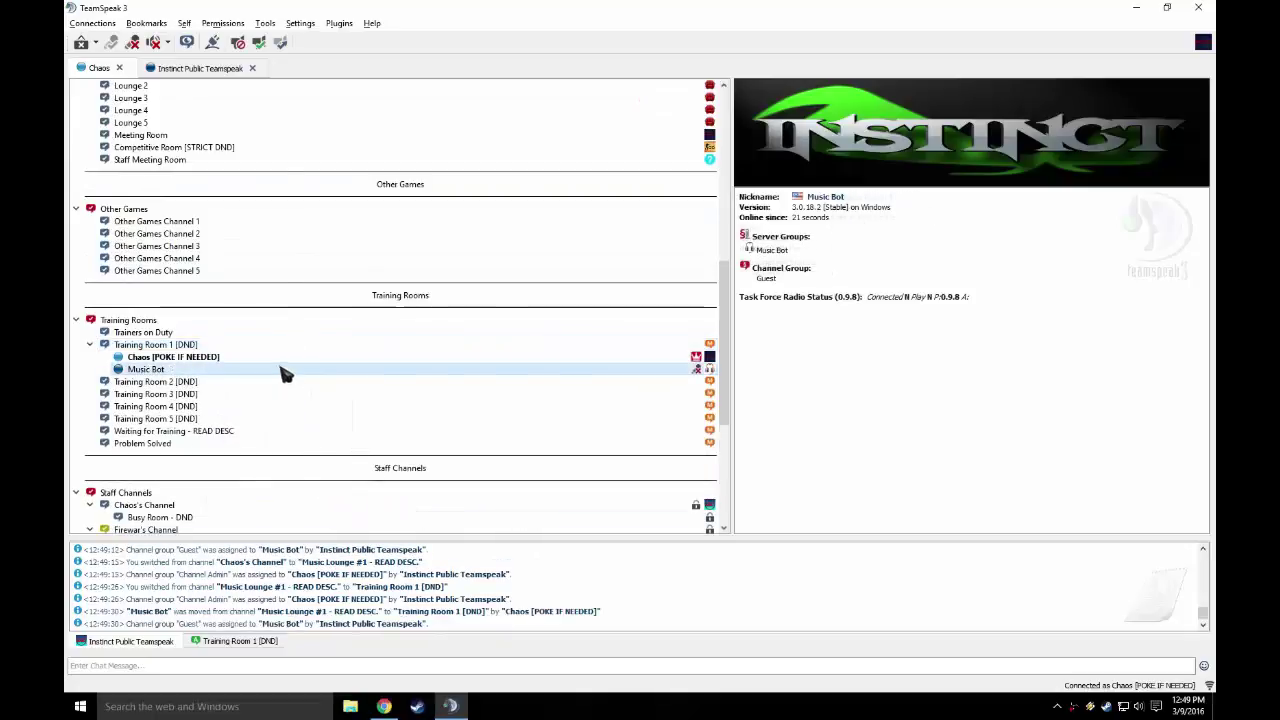
Bring Music Bot along into Music Lounge #1 using the channel's move-clients option.
scroll(320, 140, "up", 10)
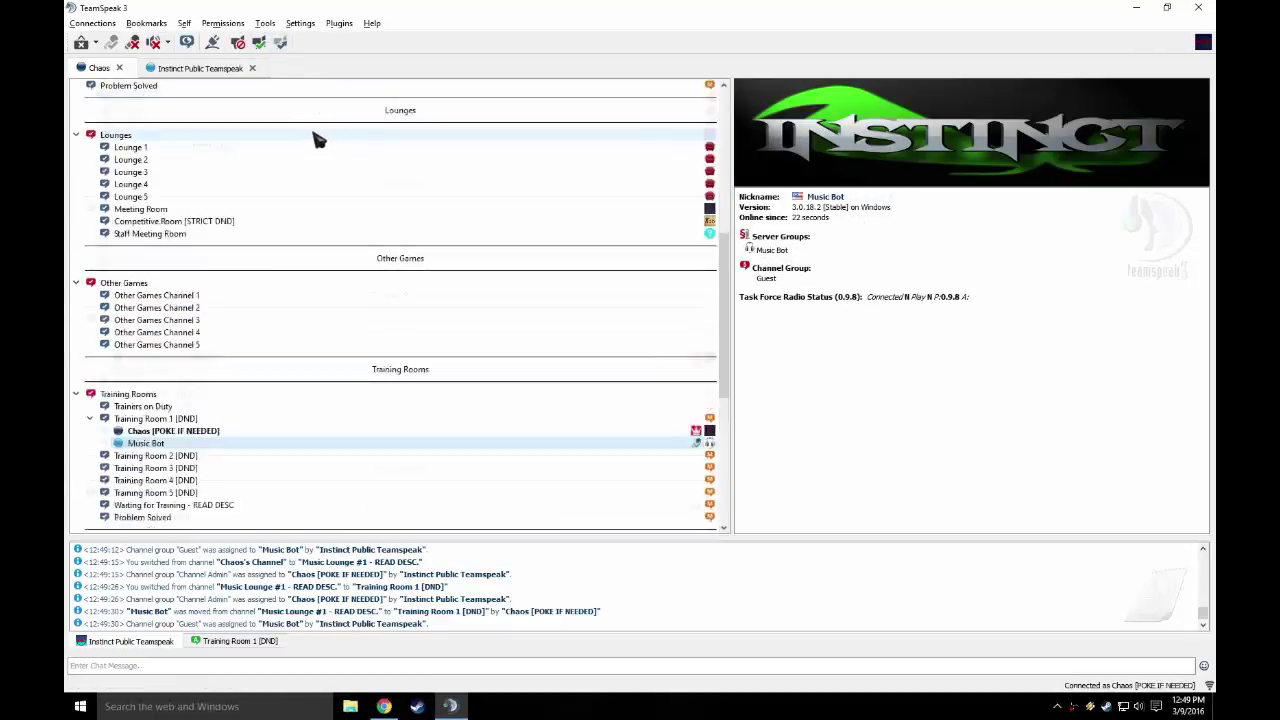
right_click(272, 186)
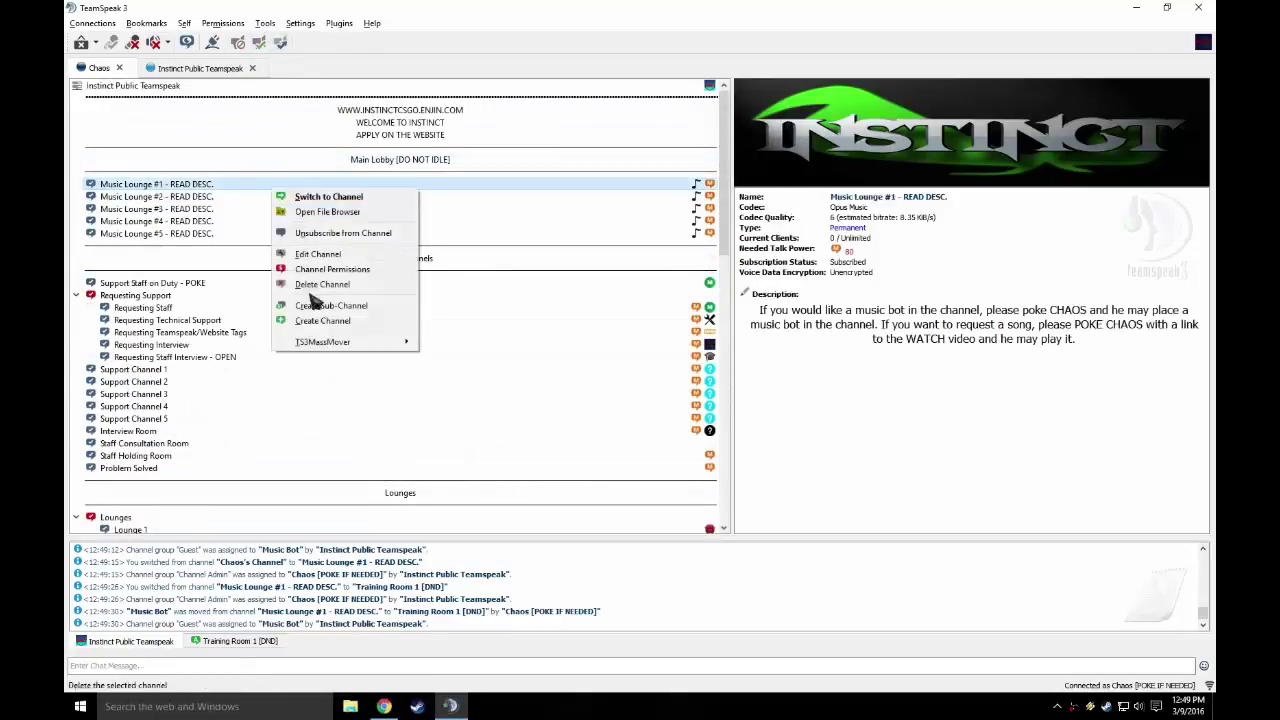
mouse_move(410, 345)
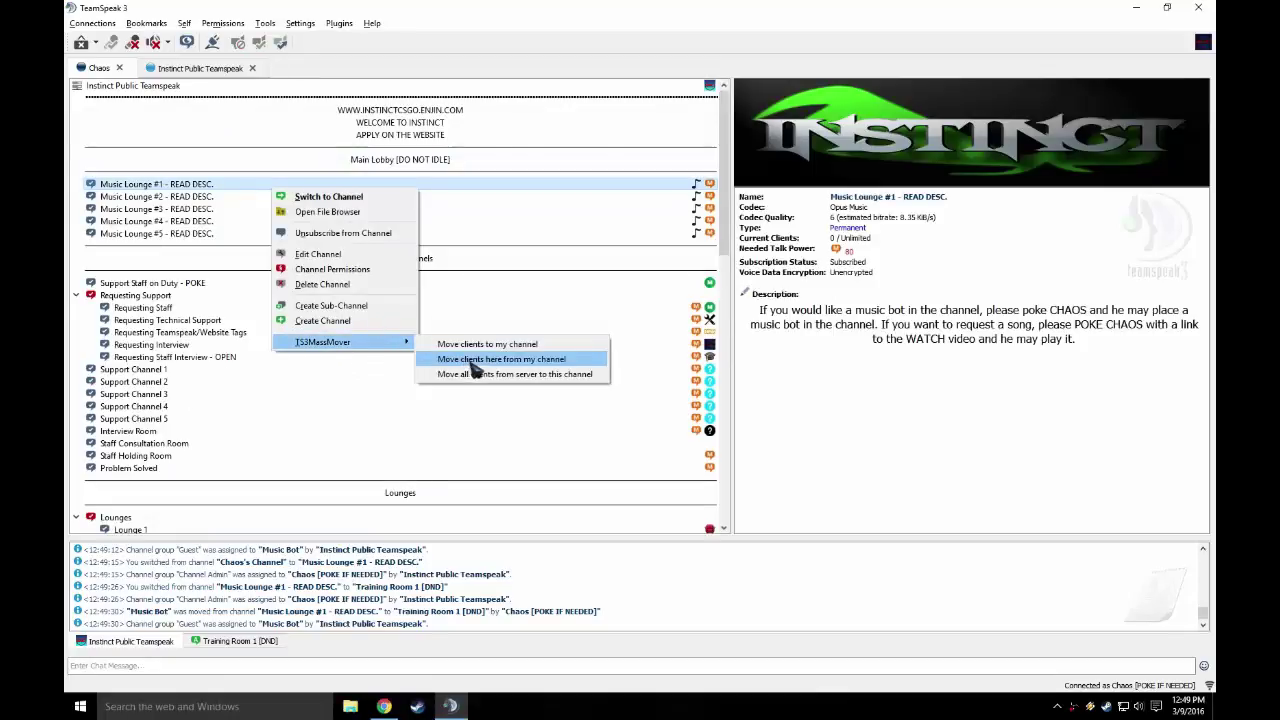
left_click(480, 359)
left_click(280, 210)
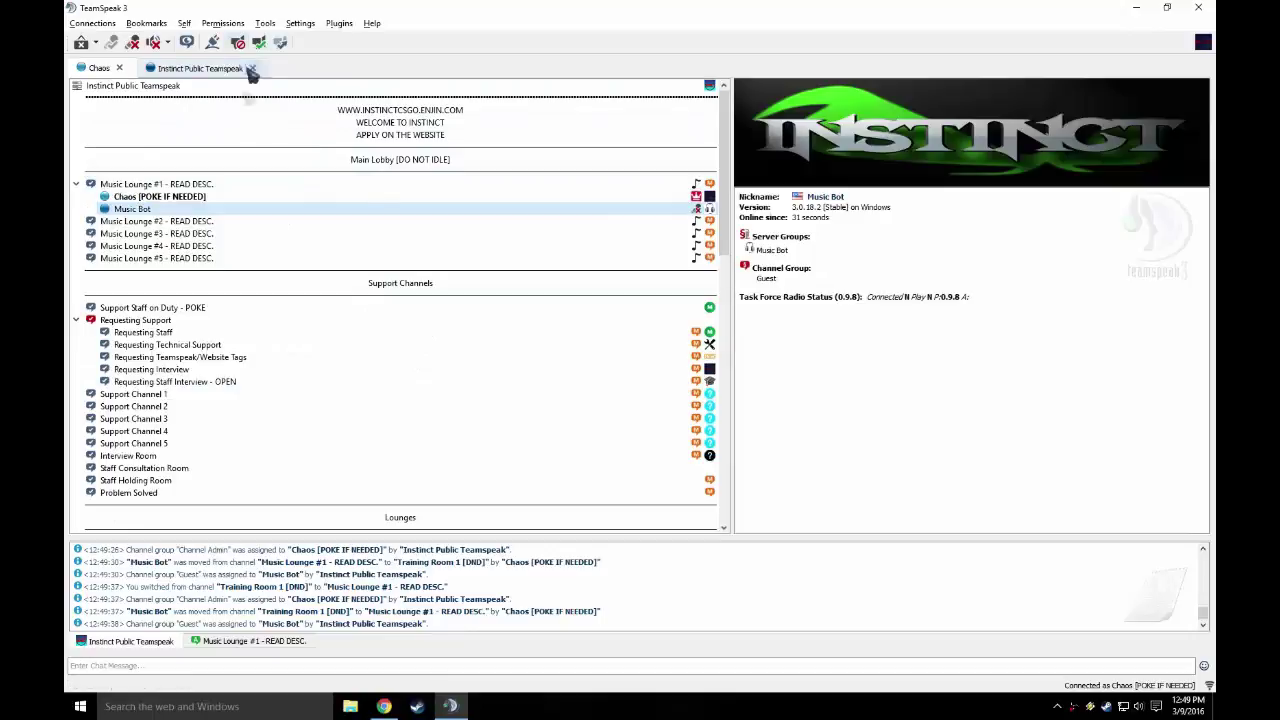
Disconnect Music Bot and set Staff Consultation Room's audio to the Music preset.
left_click(253, 69)
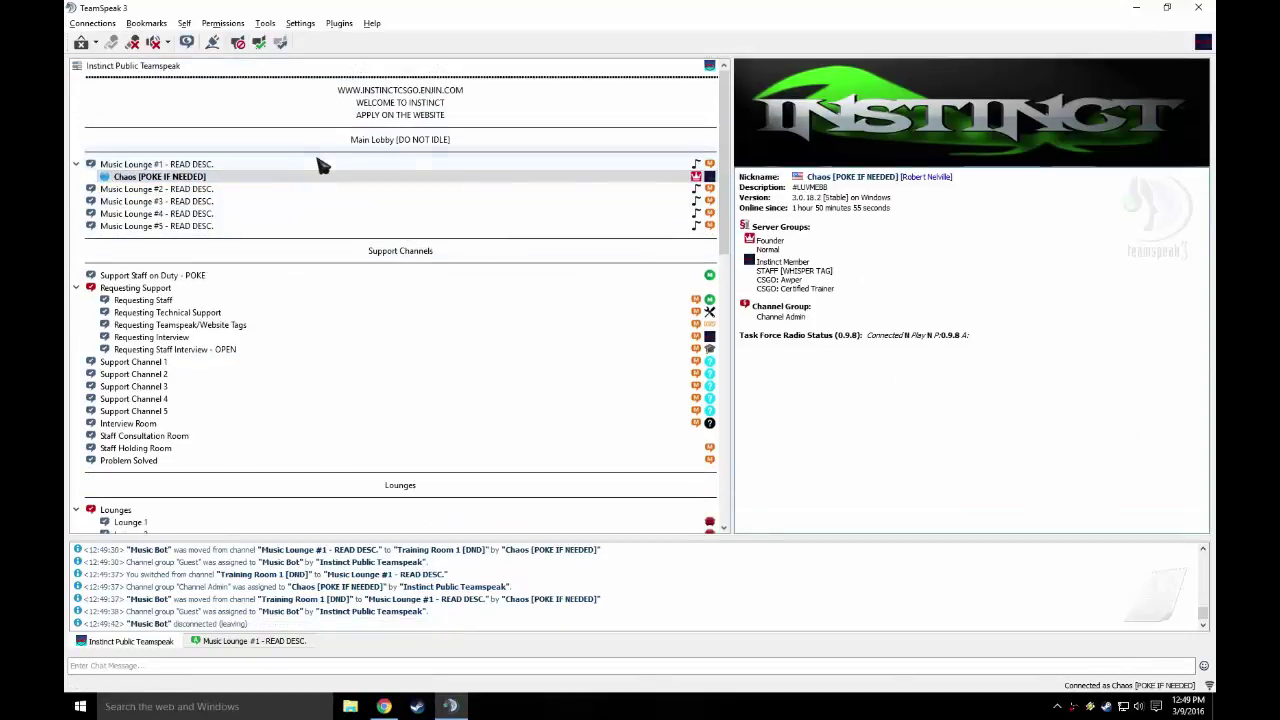
scroll(414, 314, "down", 4)
scroll(405, 318, "down", 2)
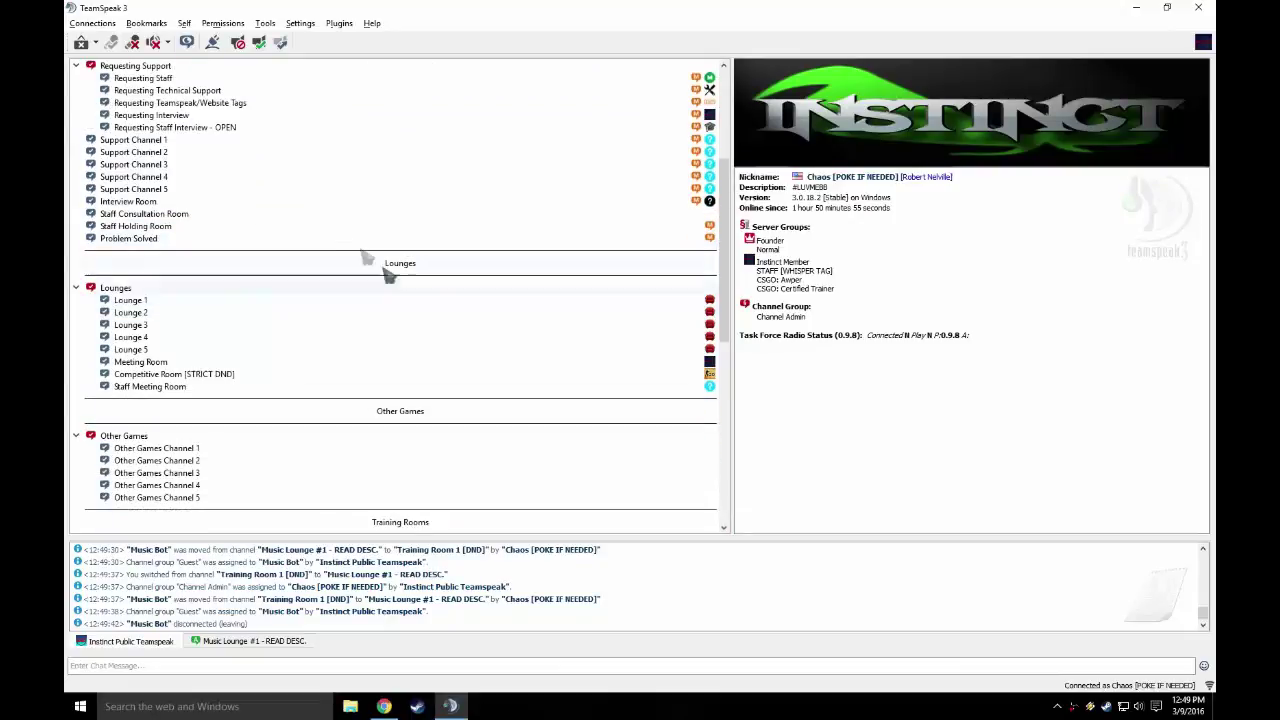
right_click(328, 213)
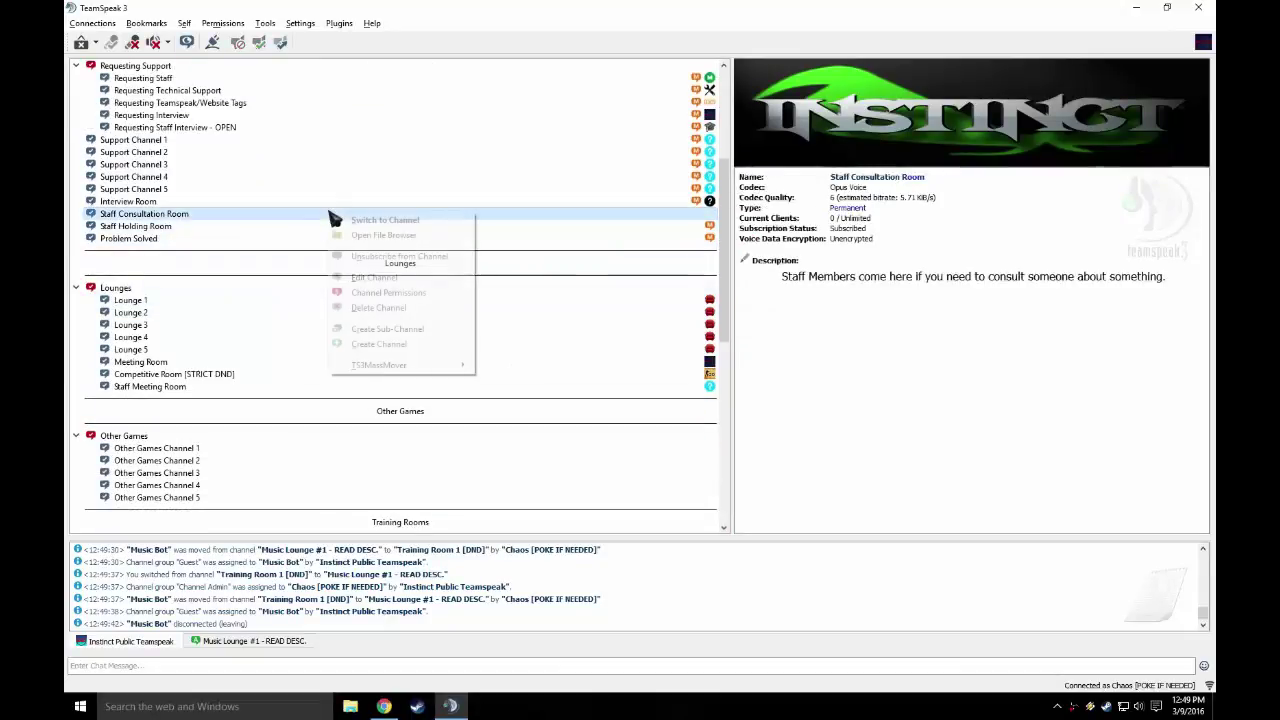
left_click(386, 278)
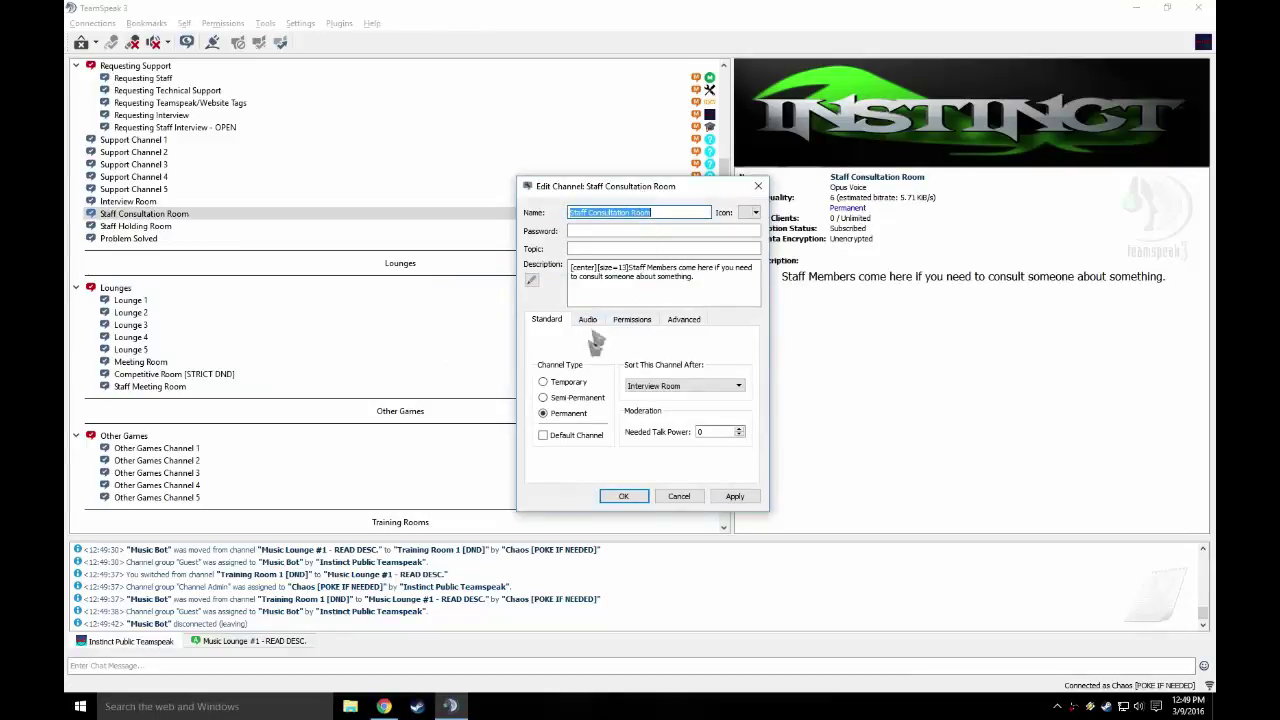
scroll(418, 288, "up", 5)
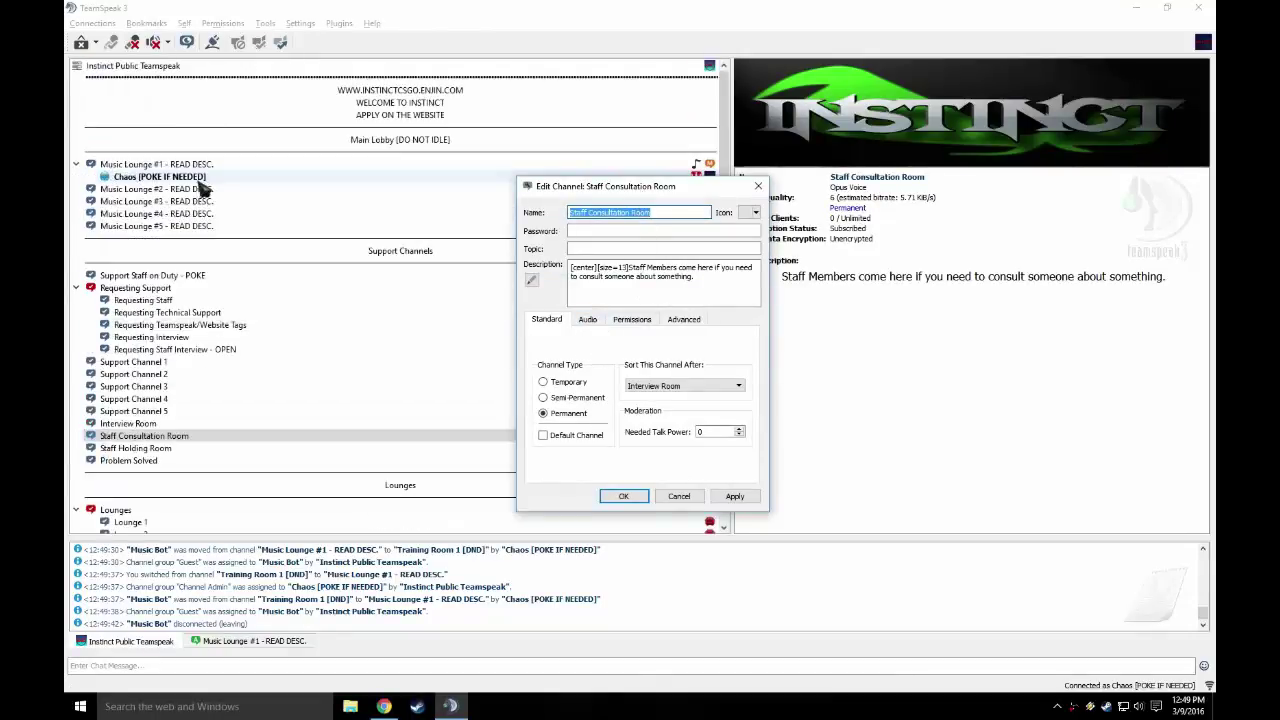
left_click(588, 321)
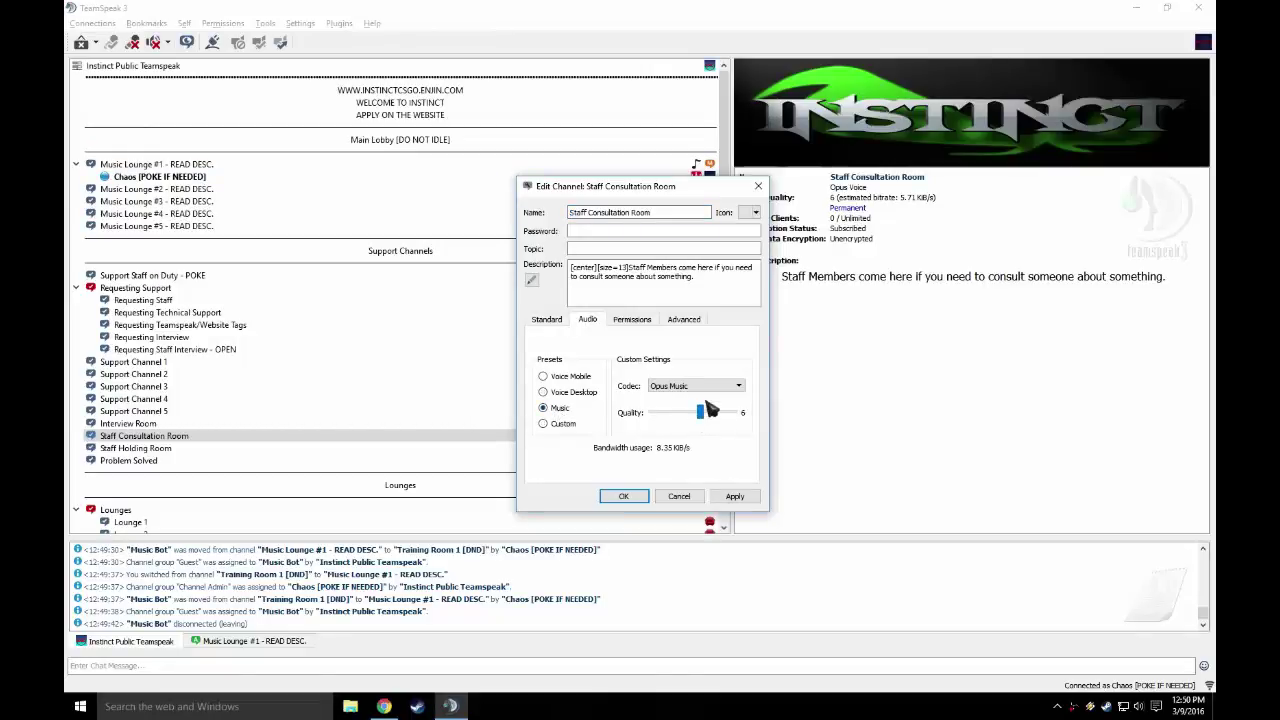
left_click(735, 497)
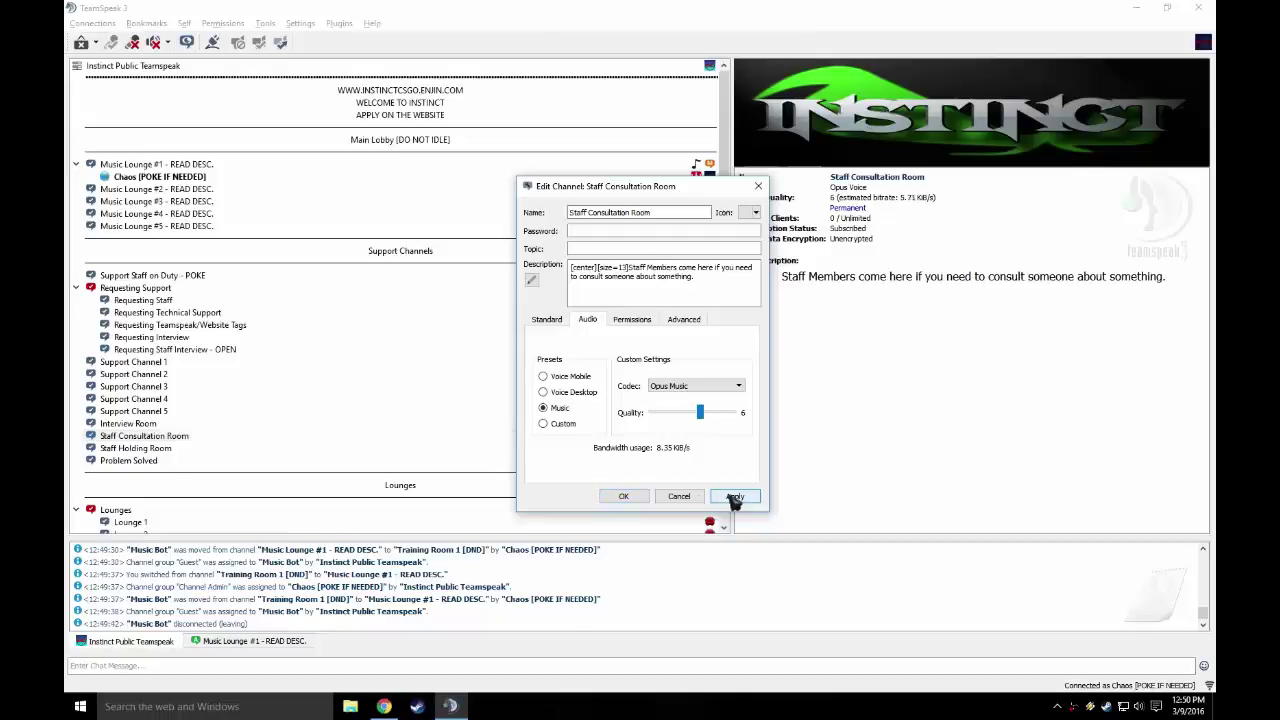
left_click(623, 497)
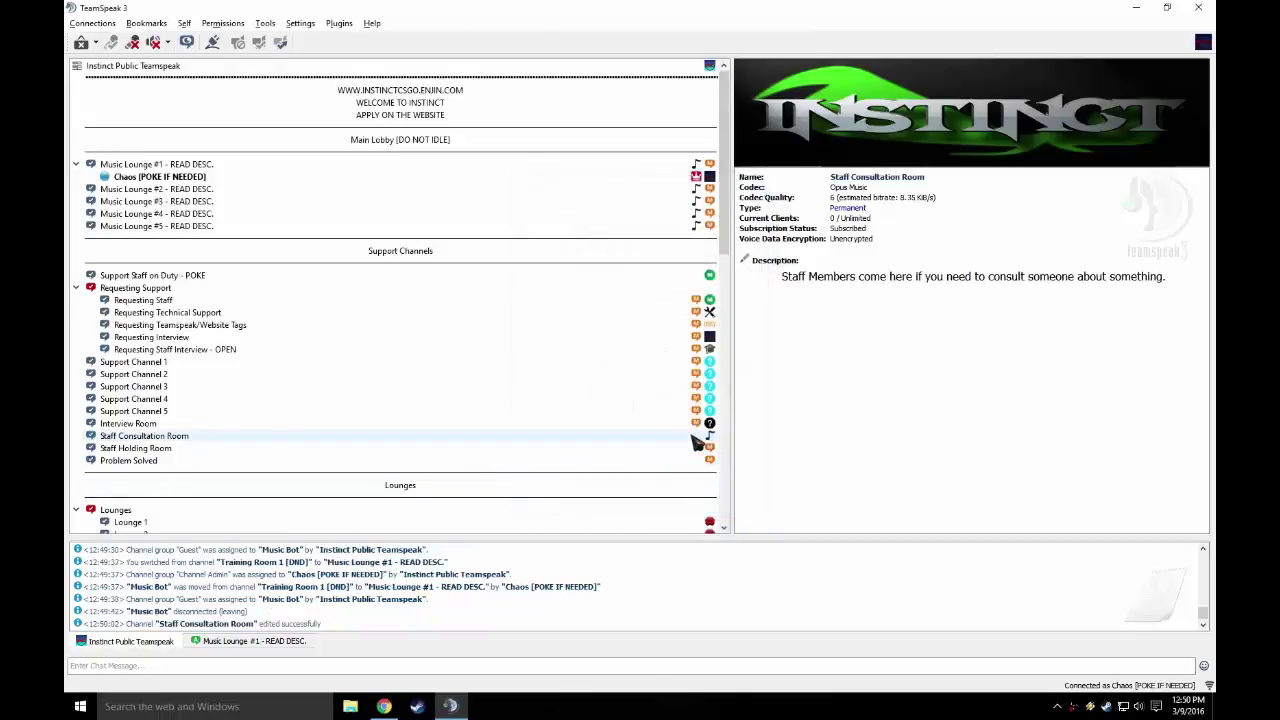
Revert Staff Consultation Room's audio to the Voice Desktop preset and save.
right_click(382, 436)
left_click(453, 499)
left_click(600, 324)
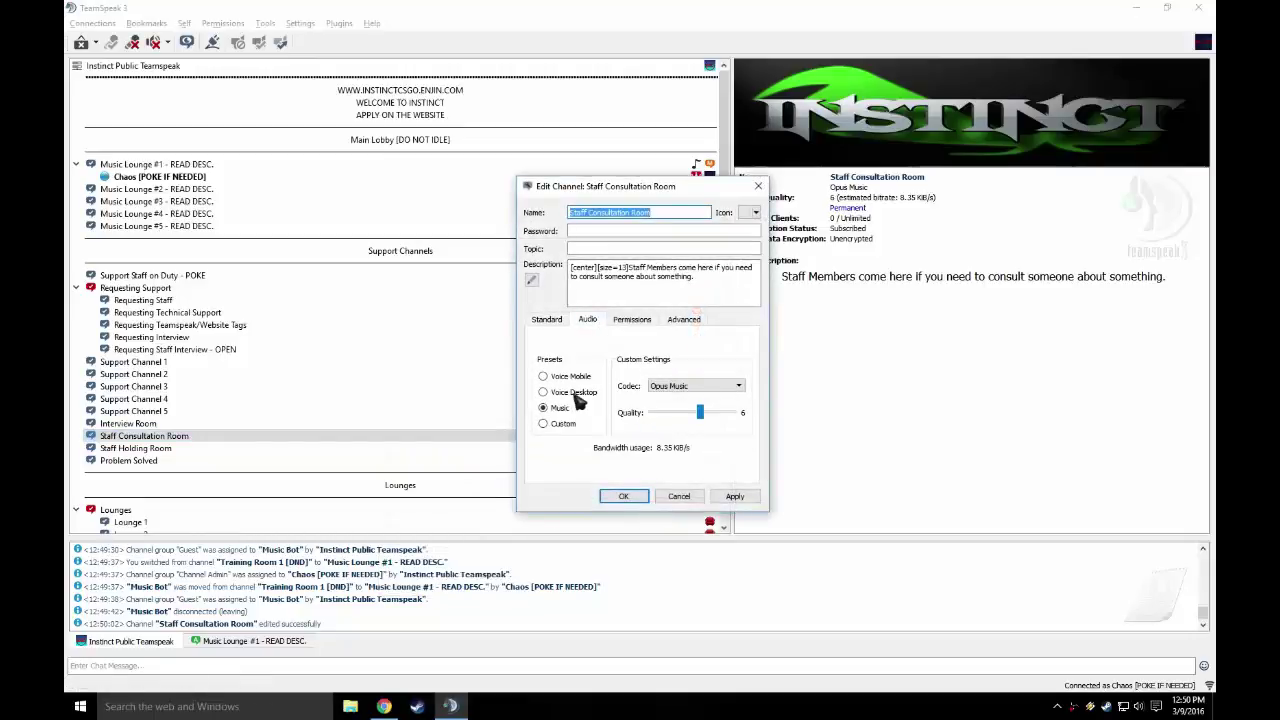
left_click(576, 395)
left_click(735, 496)
left_click(623, 496)
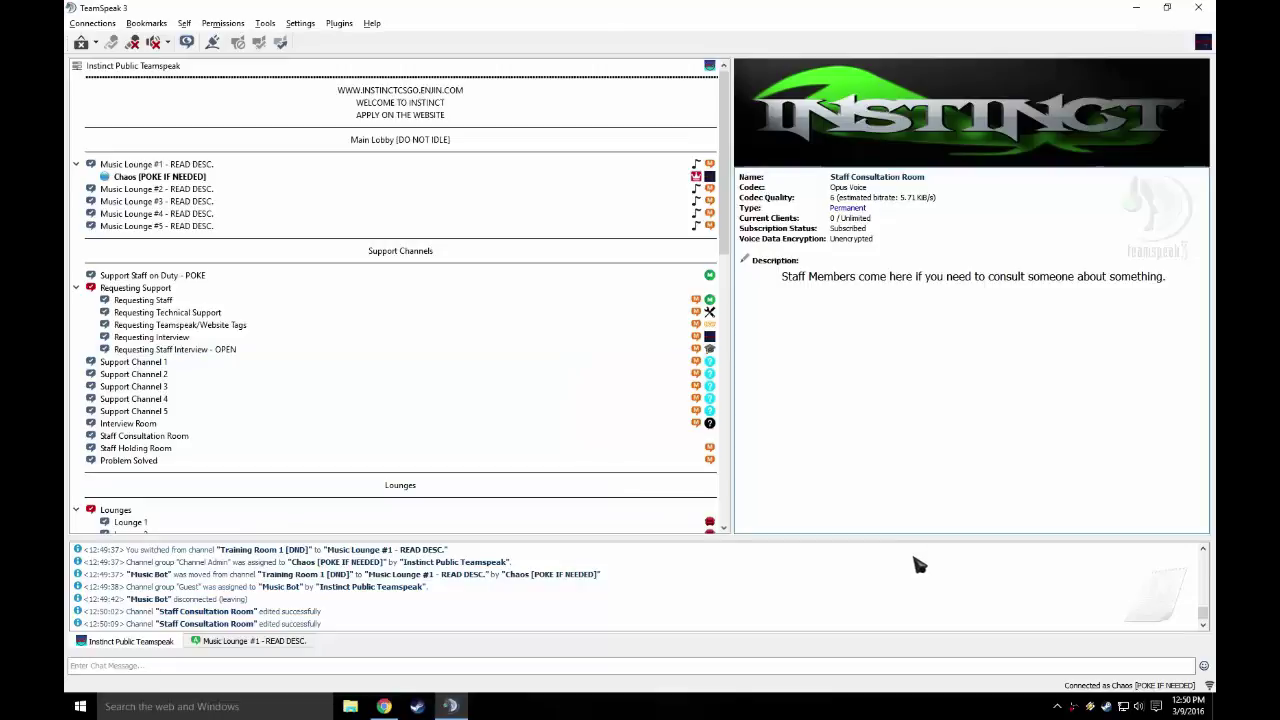
Join Chaos's Channel, then close the community website that opened and return to TeamSpeak.
scroll(471, 334, "down", 15)
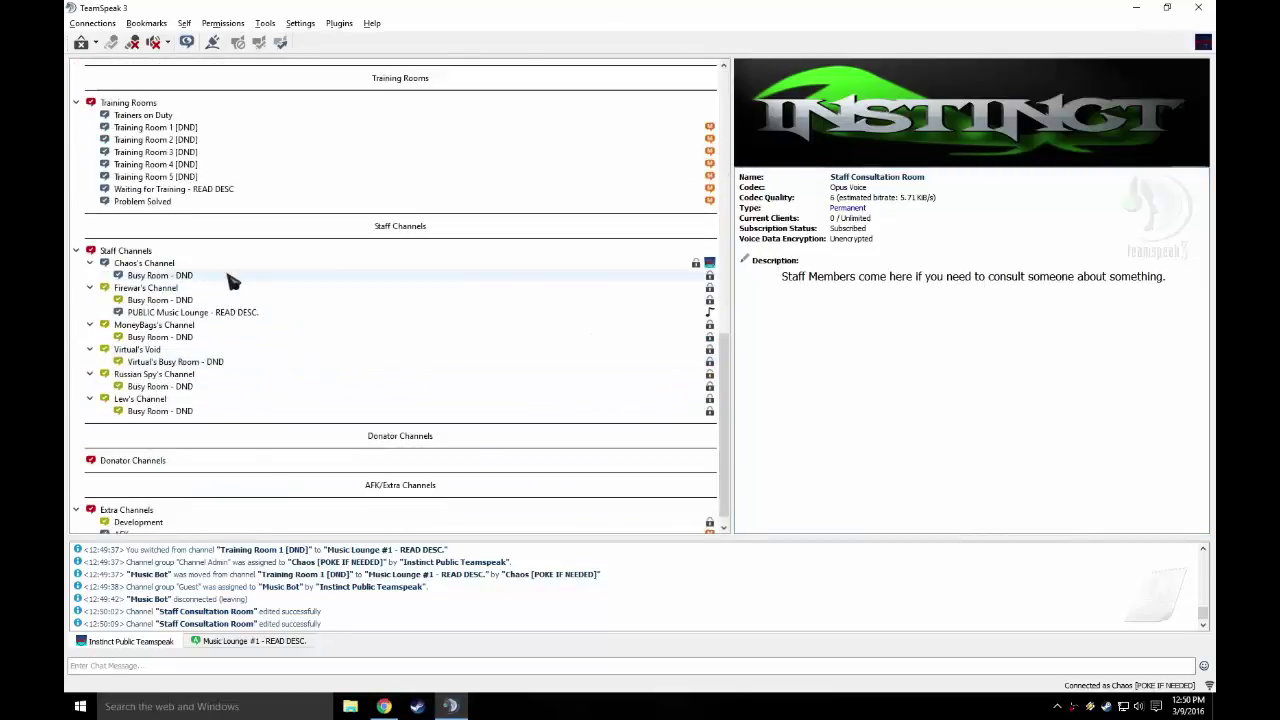
double_click(285, 264)
scroll(288, 275, "up", 15)
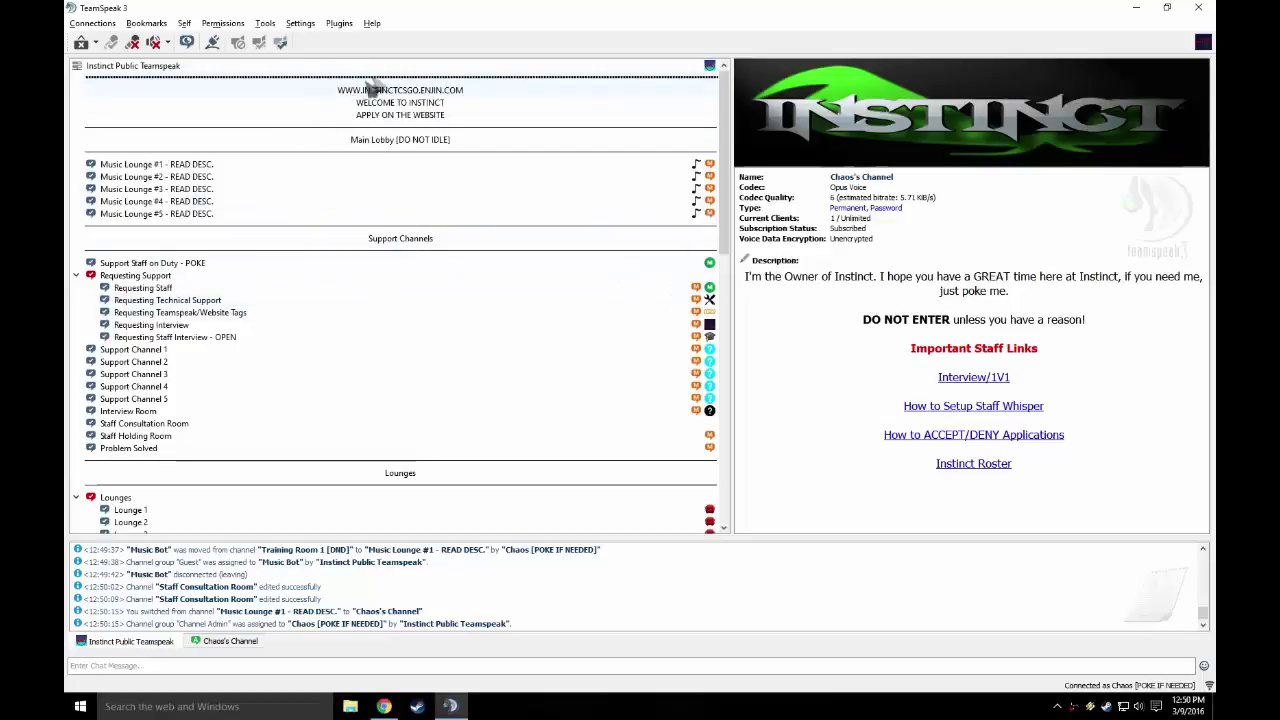
double_click(523, 103)
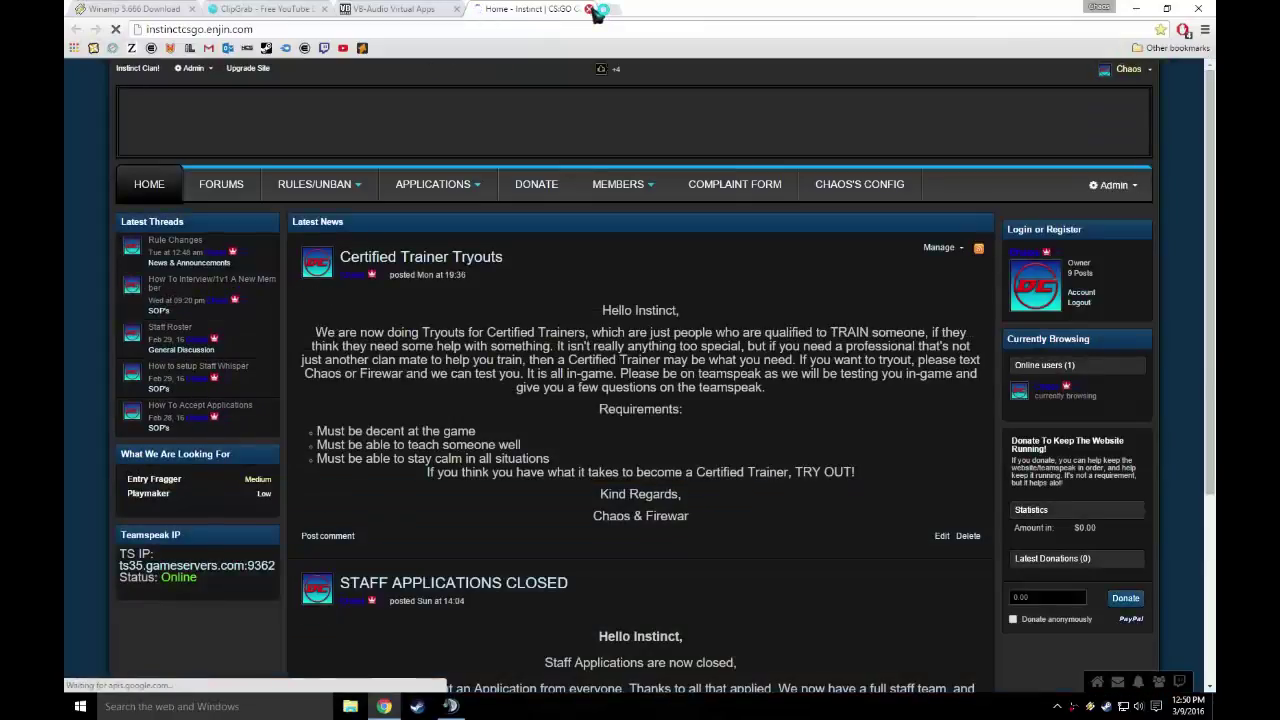
left_click(588, 9)
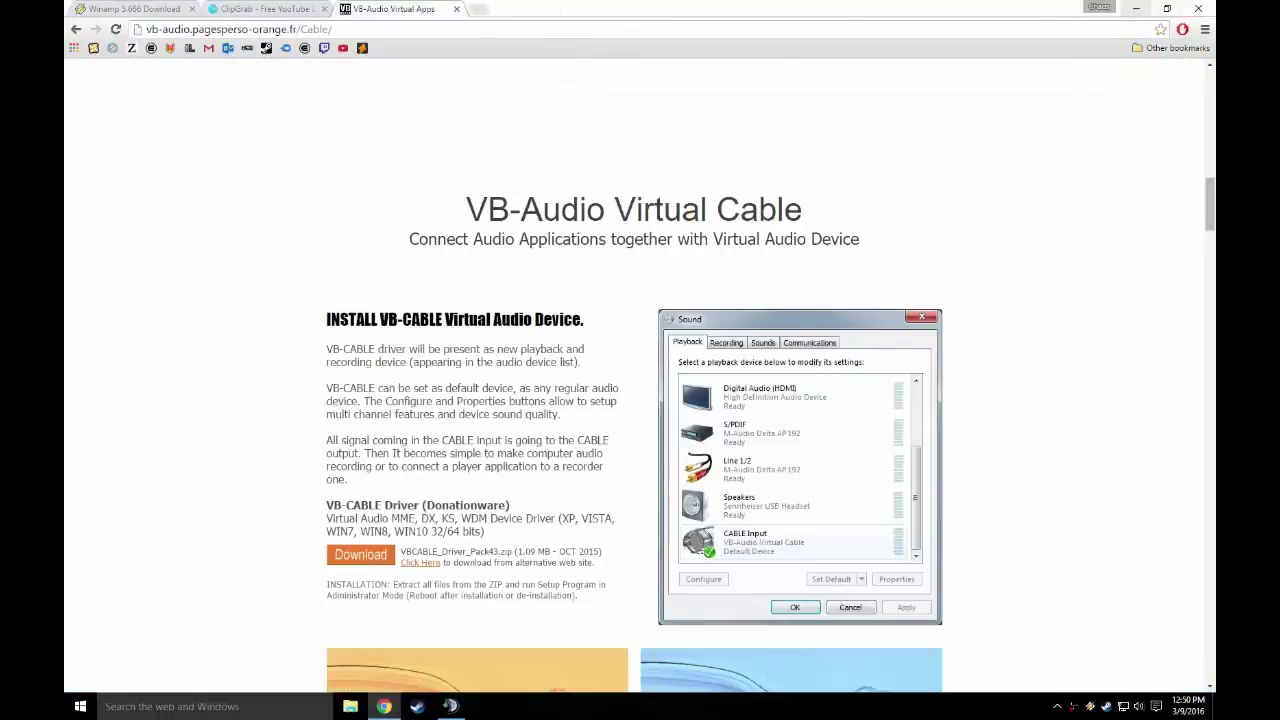
key("alt+Tab")
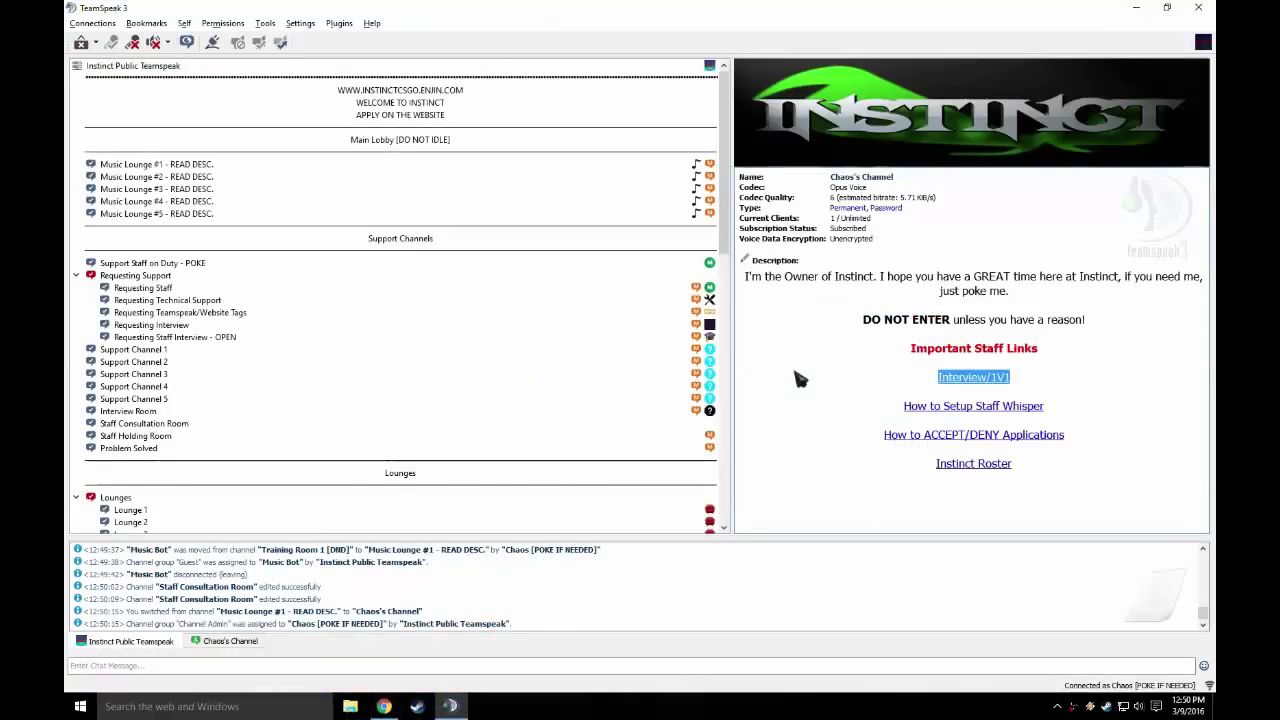
Scroll through Chaos's Channel description, then minimize the TeamSpeak window to show the desktop.
left_click(800, 378)
scroll(337, 237, "down", 14)
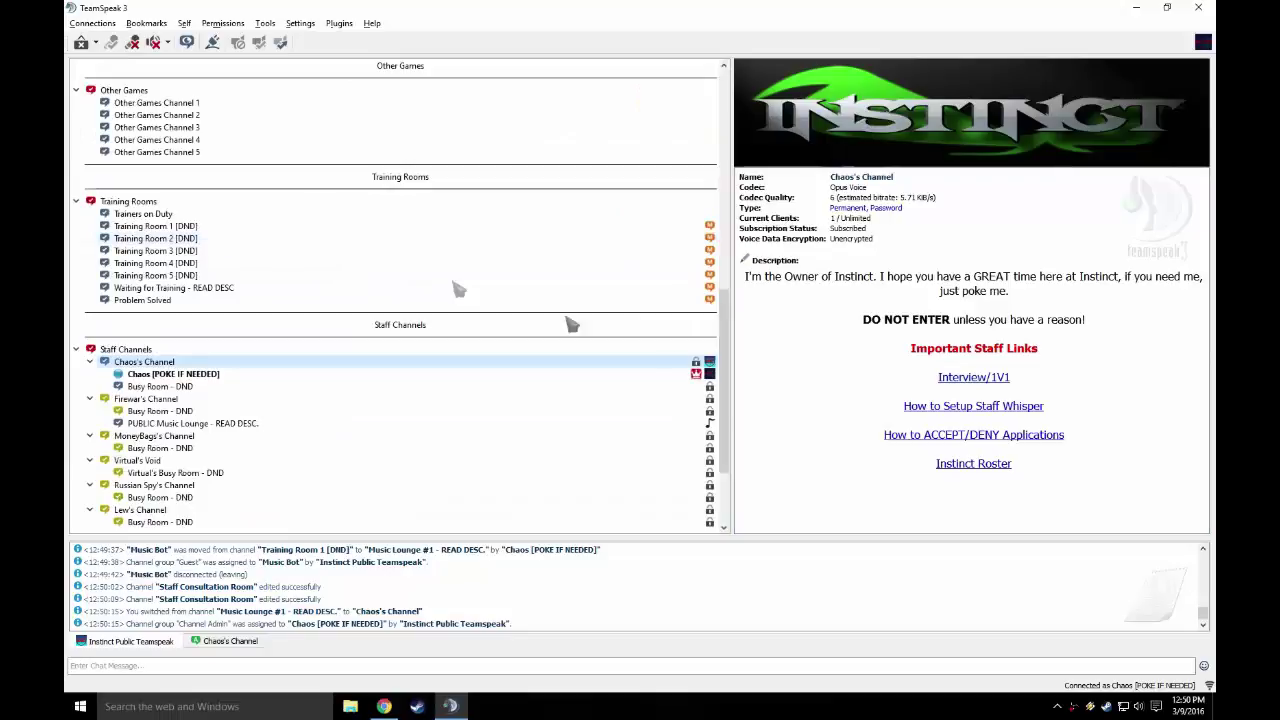
scroll(540, 370, "down", 3)
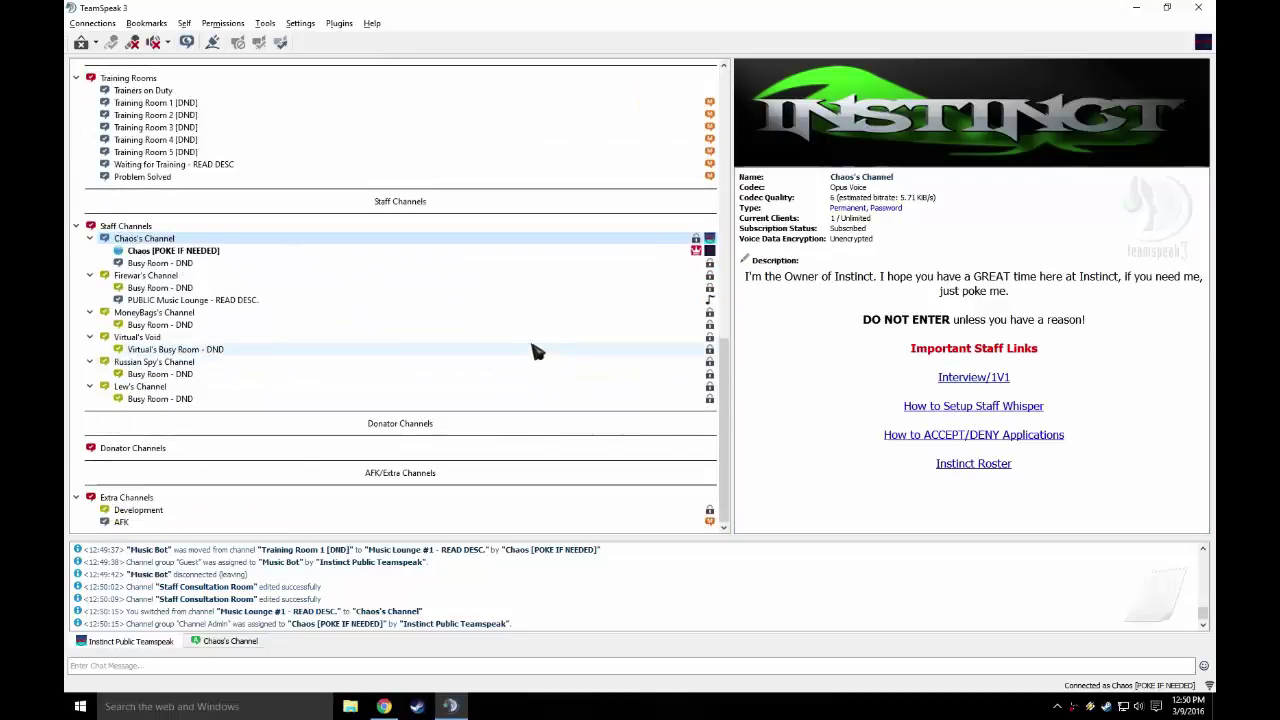
left_click(858, 408)
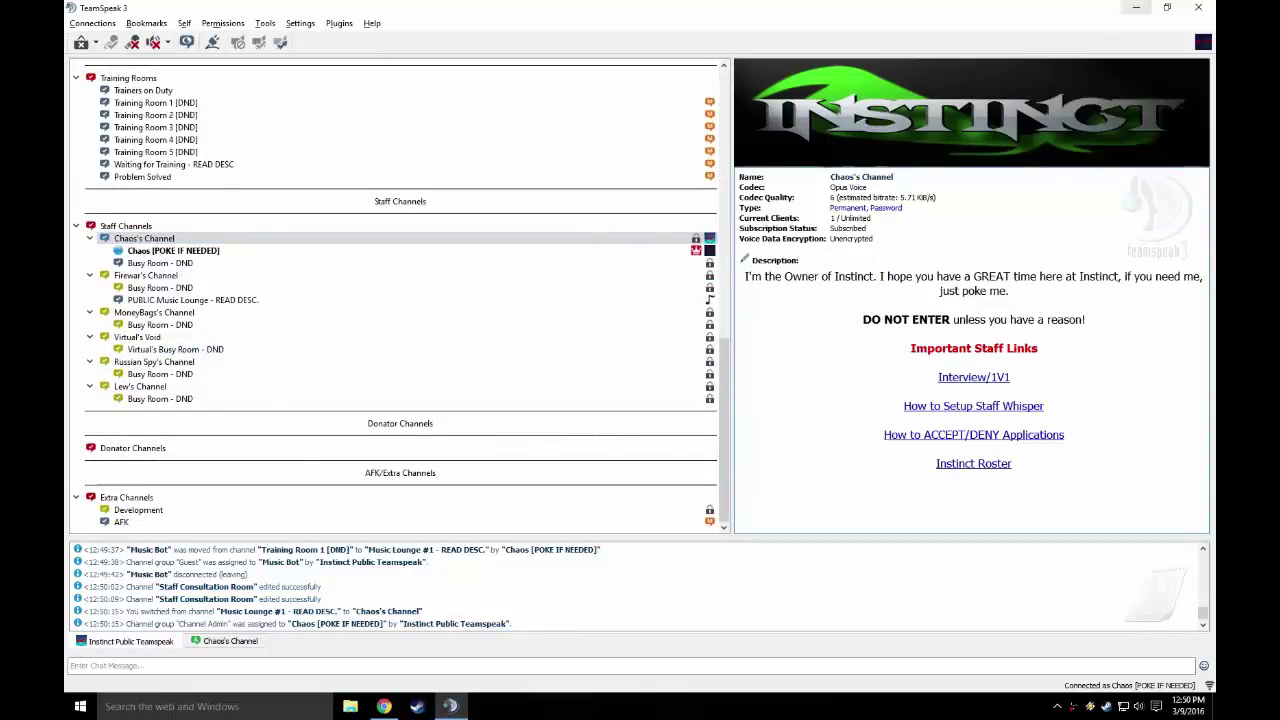